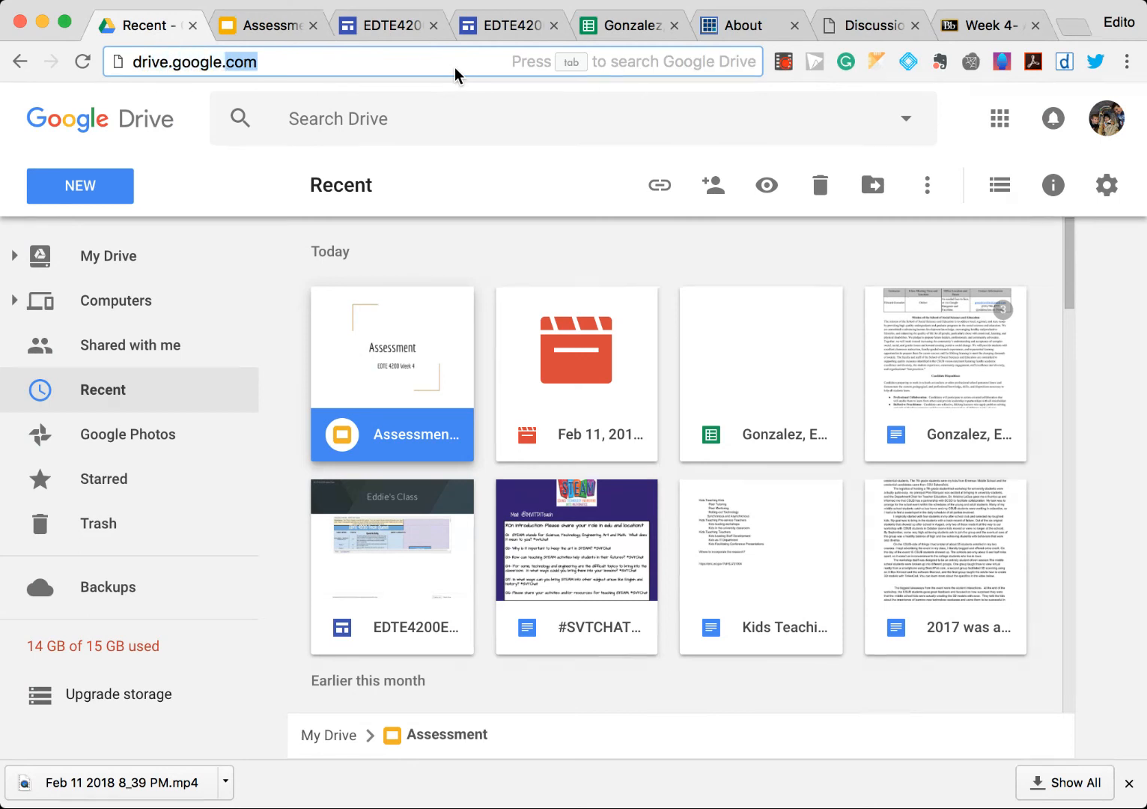
- Correct the address to drive.google.com and open Google Drive
type("..co")
key("BackSpace")
key("BackSpace")
key("BackSpace")
type("com")
key("Return")
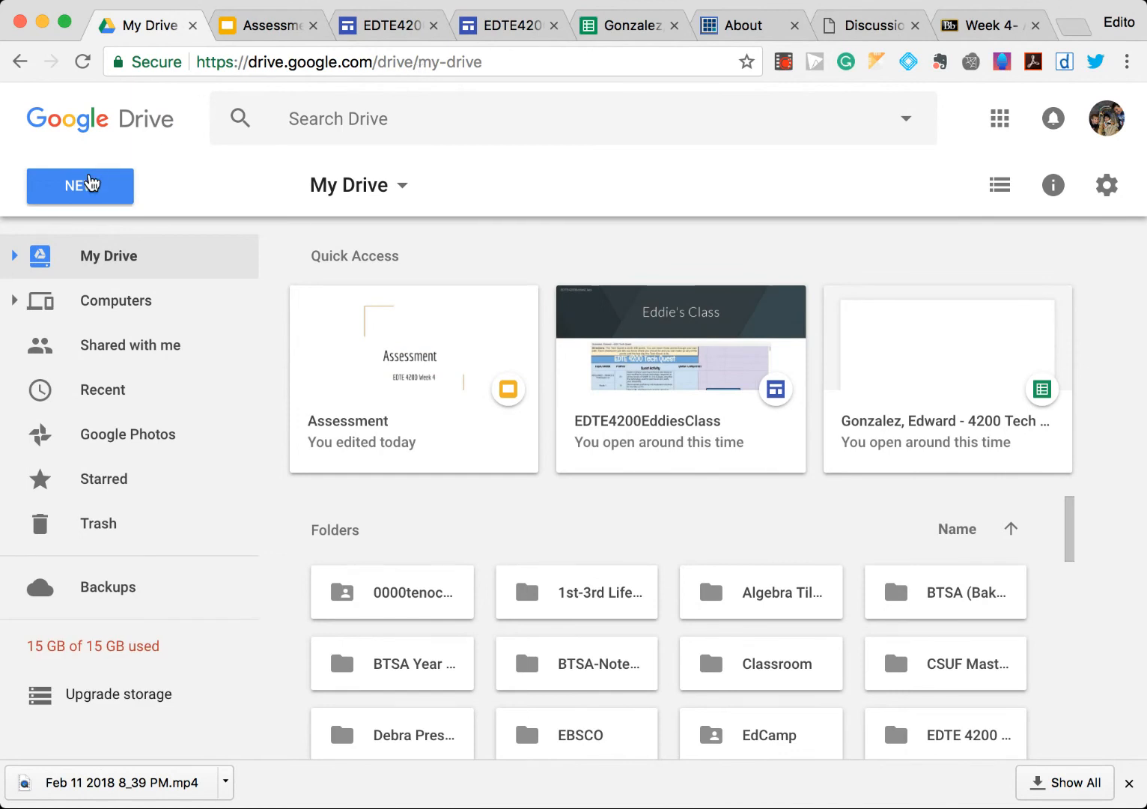
- Create a new Google Form from Drive
left_click(90, 184)
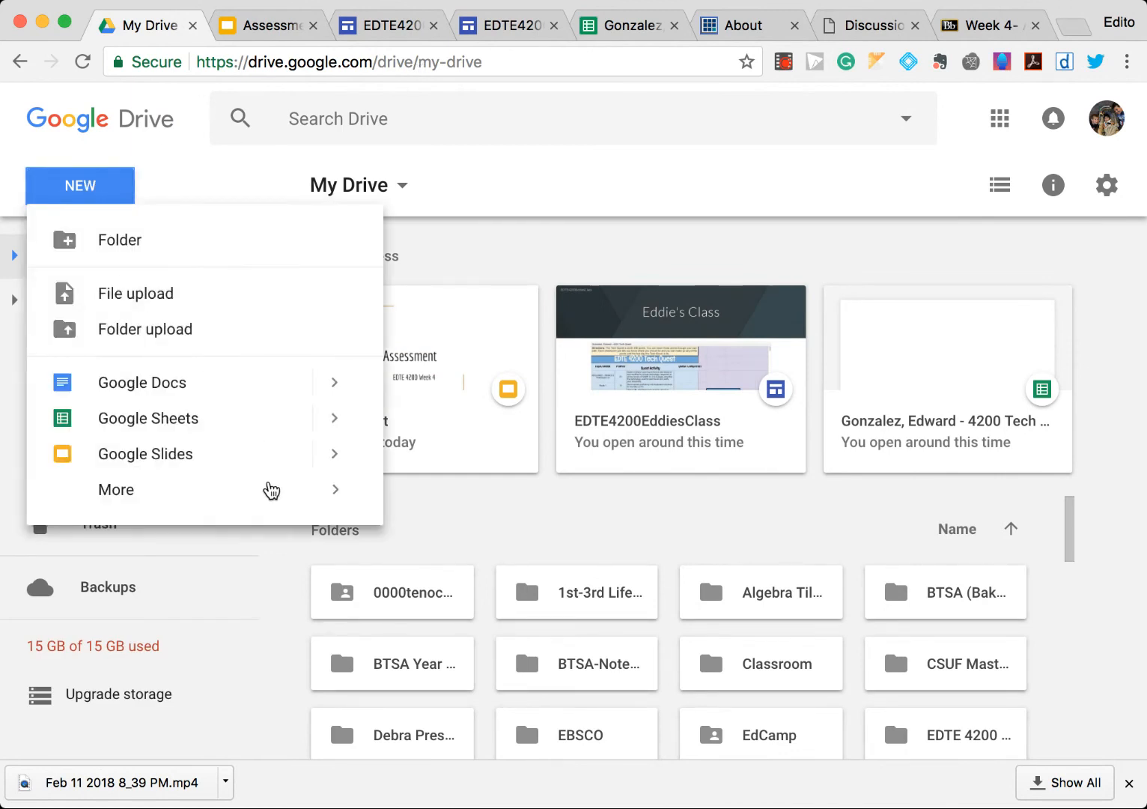
mouse_move(275, 497)
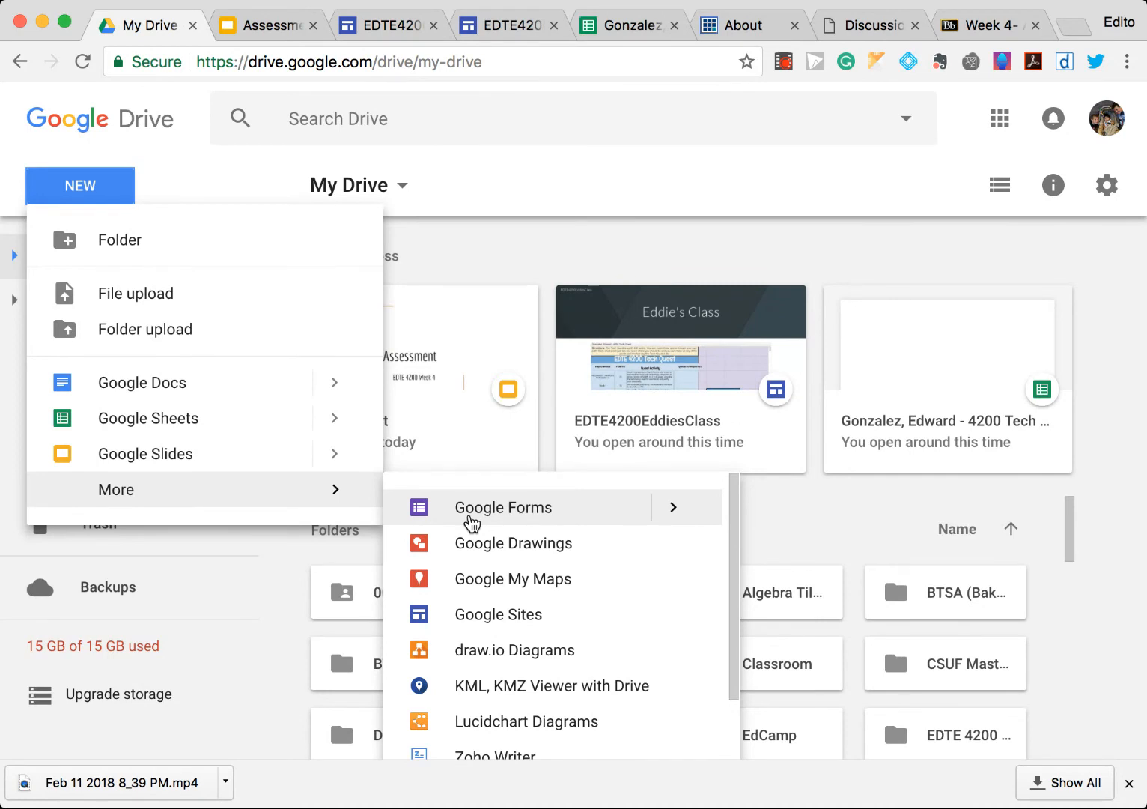
left_click(525, 518)
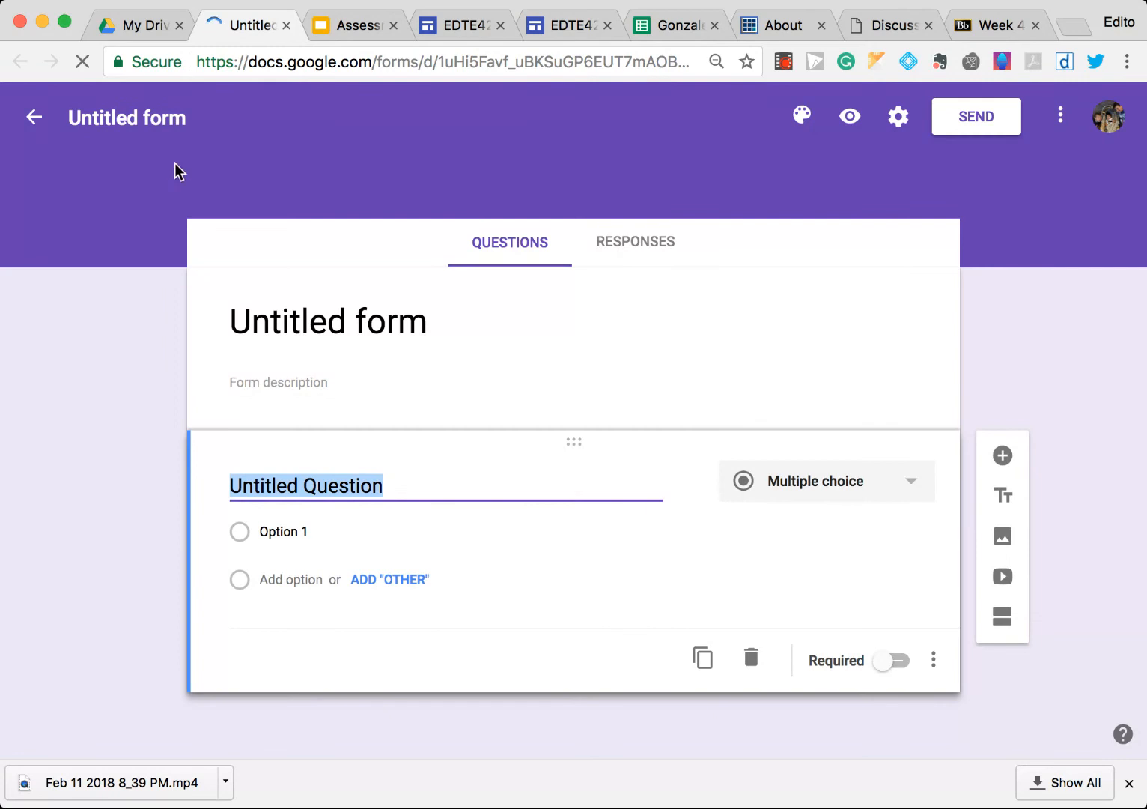
- Title the form Math Facts Assessment and give it the description Basic Math Facts!
left_click(378, 322)
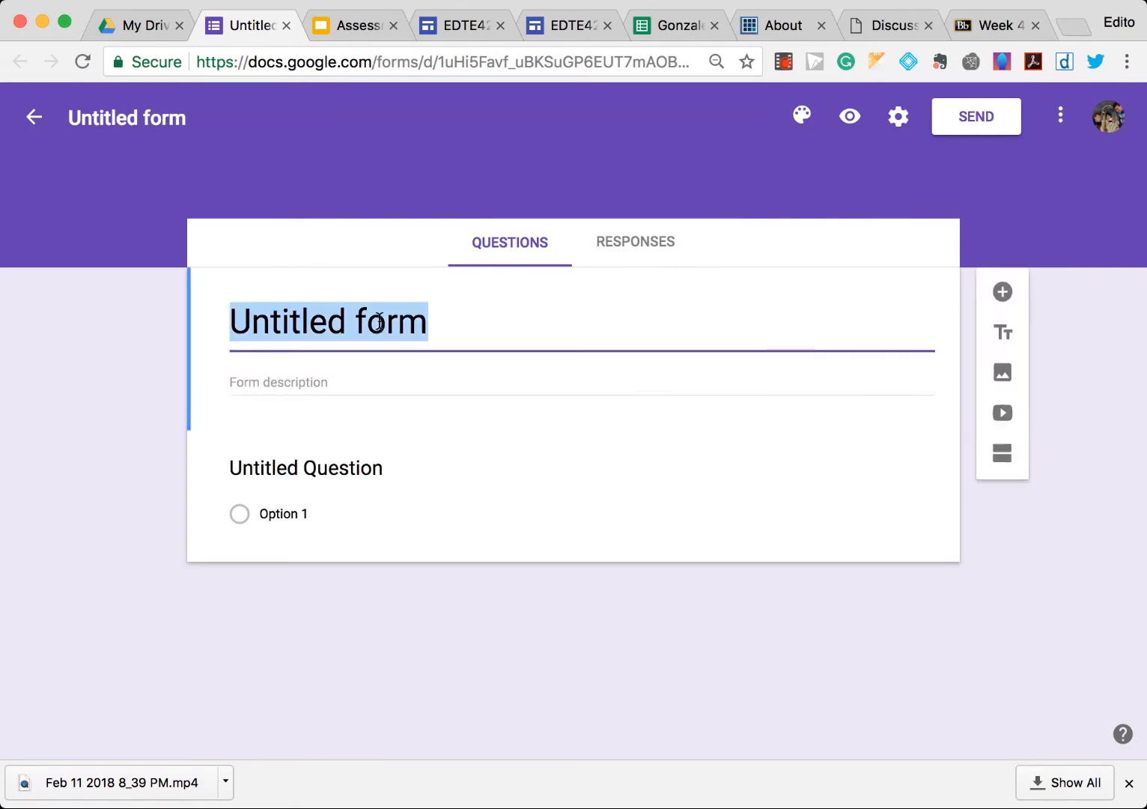
type("Math Fac")
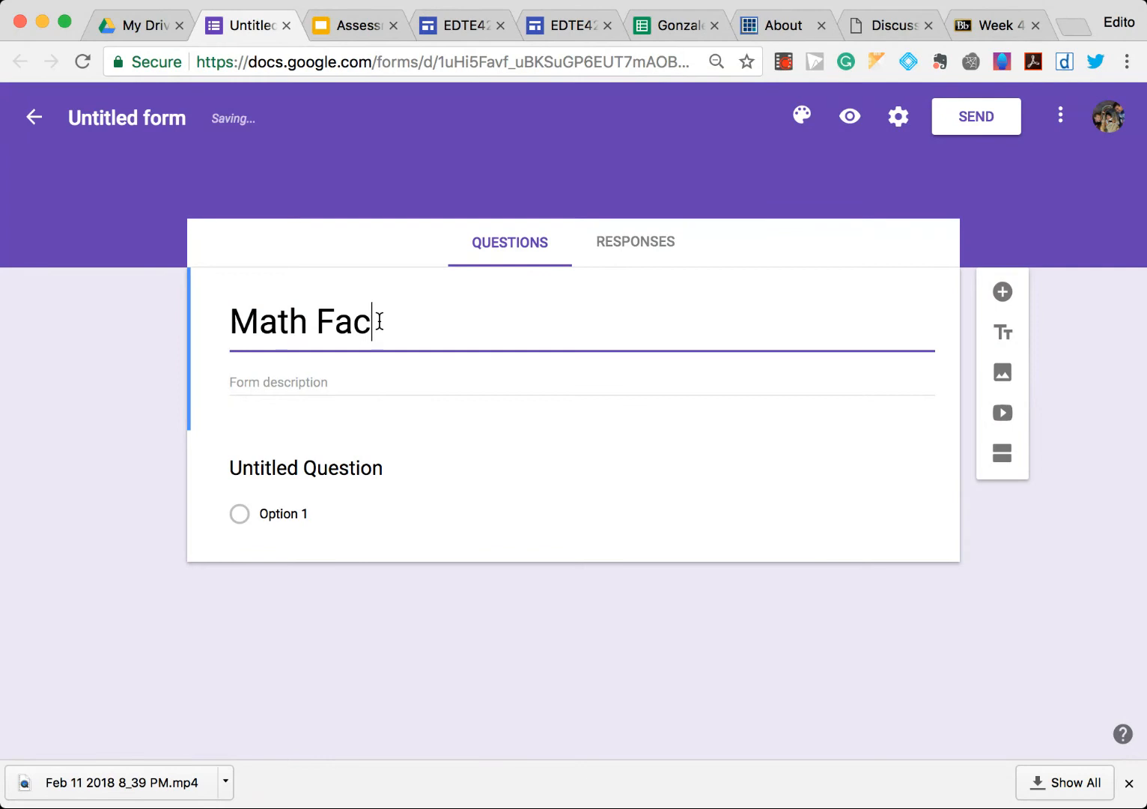
type("ts Assessment")
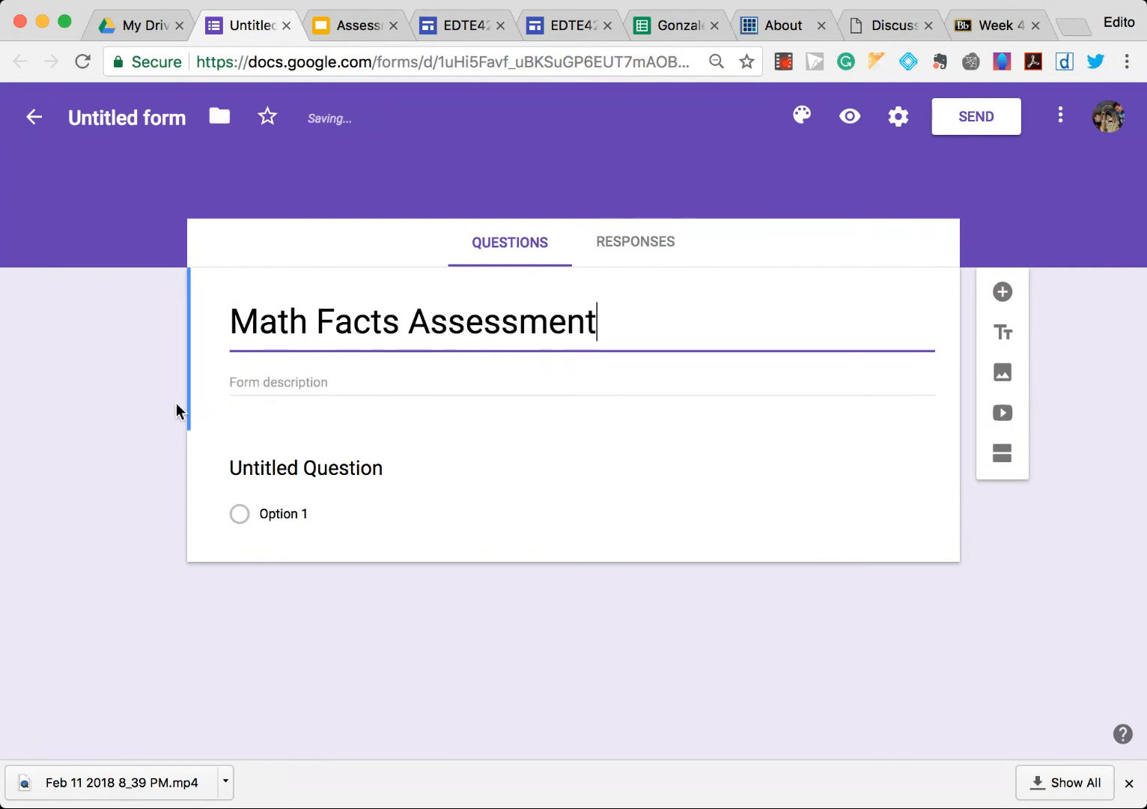
left_click(360, 373)
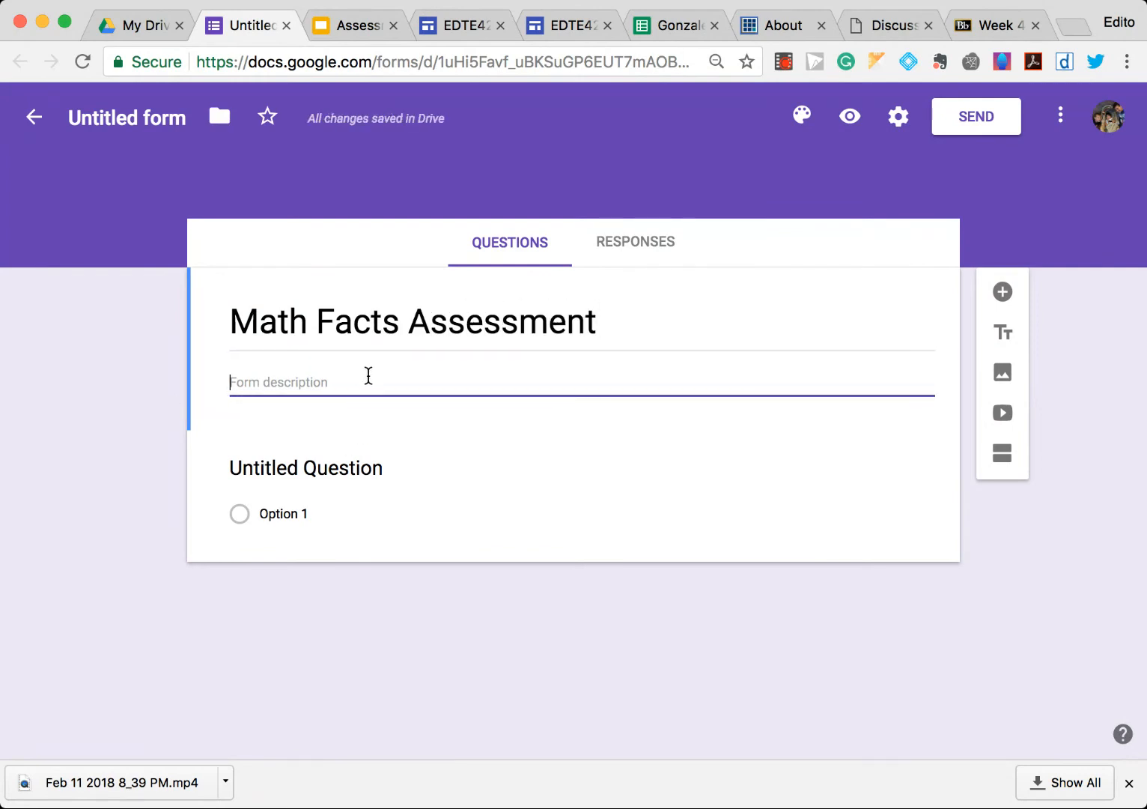
type("Basic Math Facts!")
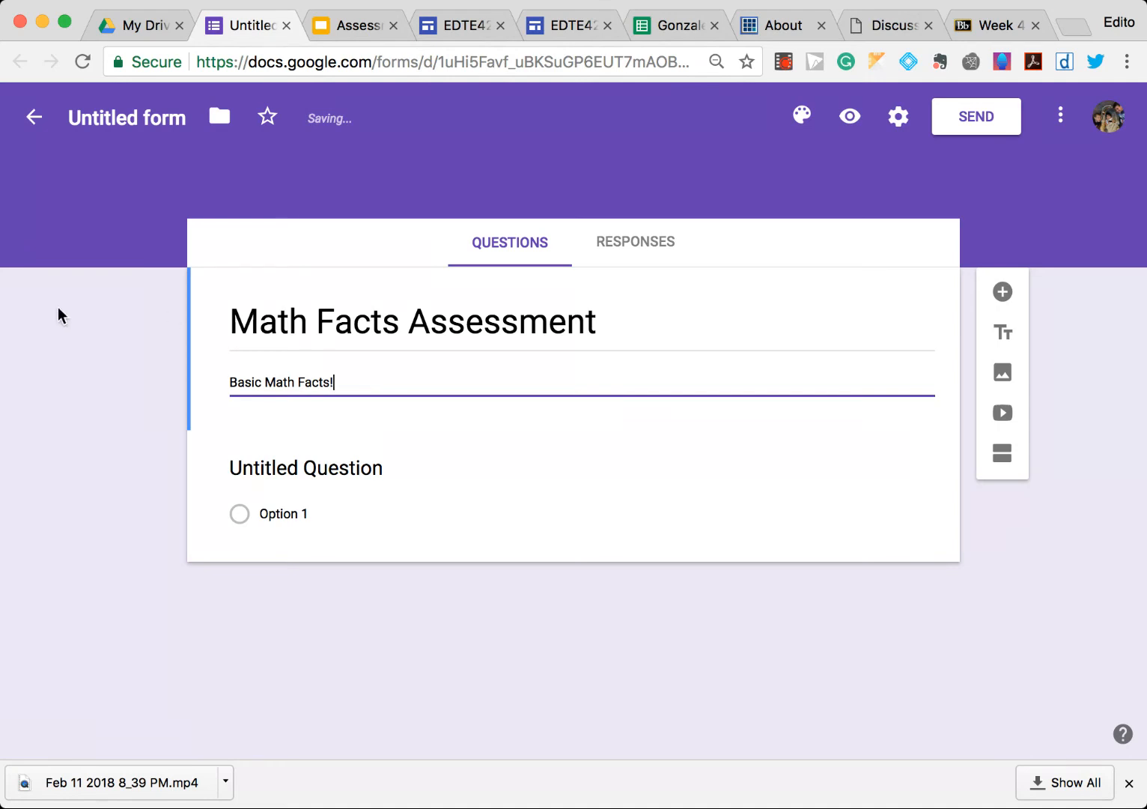
left_click(86, 308)
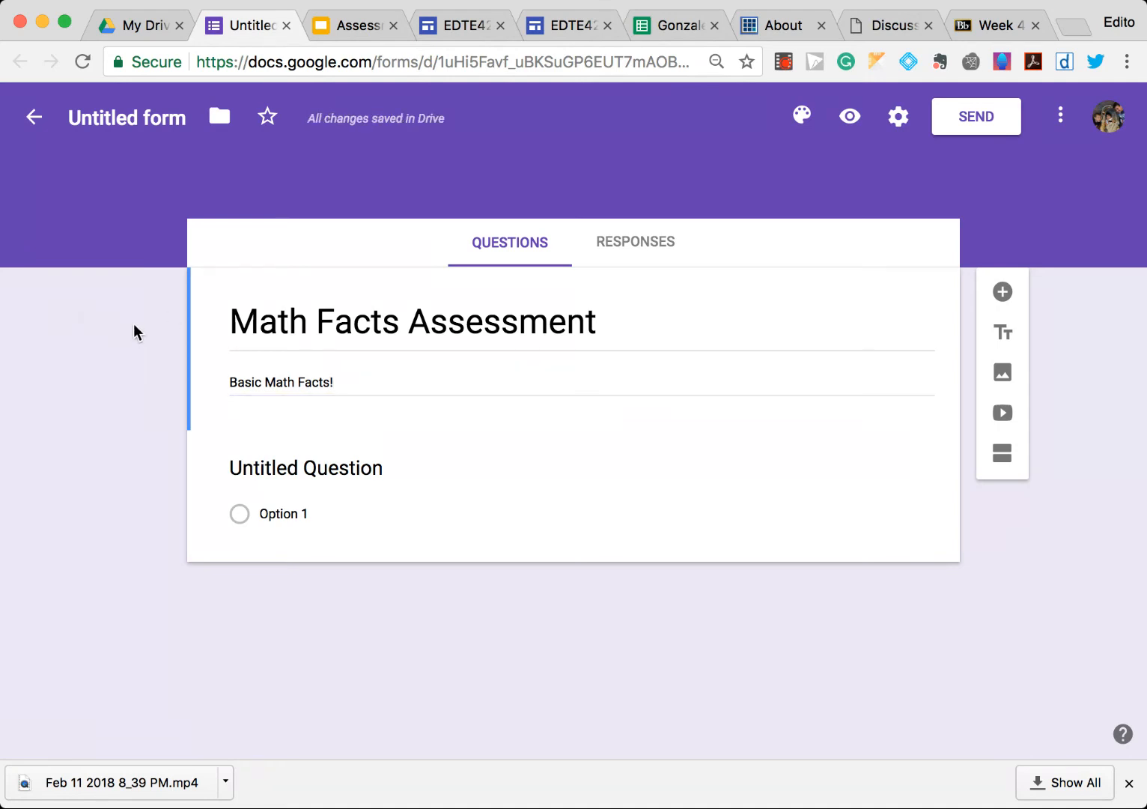
- Rename the form file as Math Facts Assessment
left_click(142, 116)
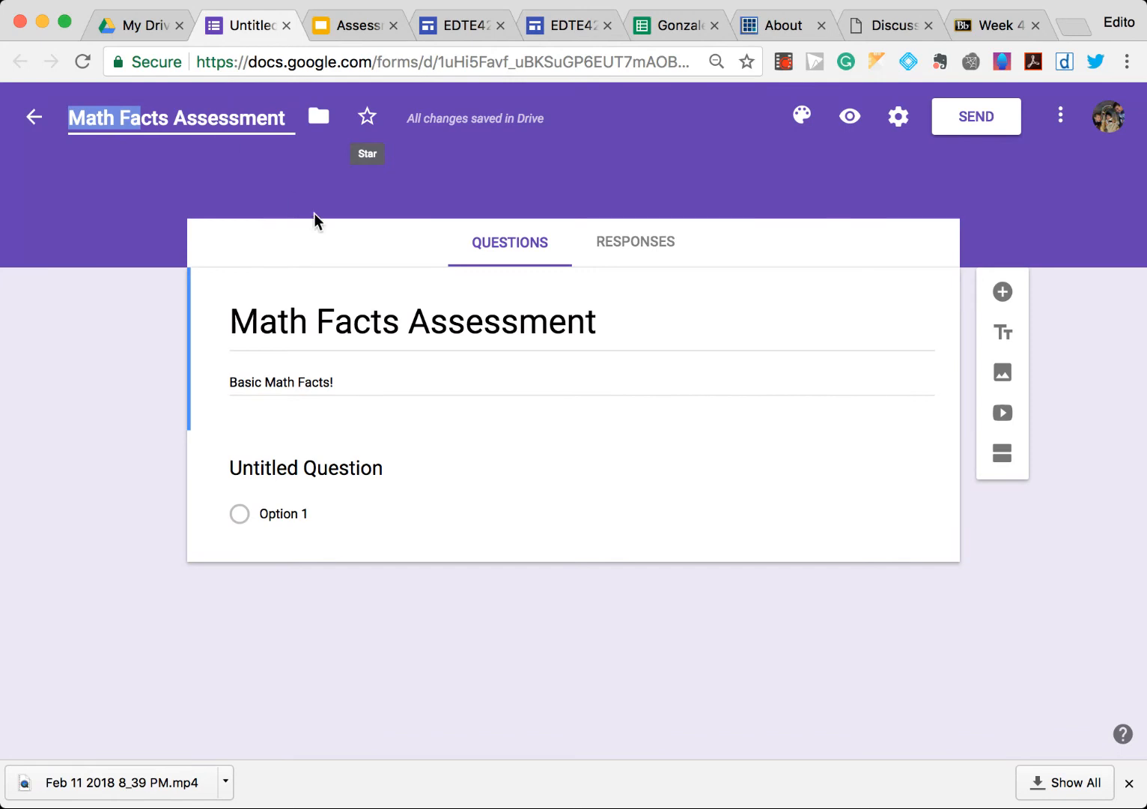
left_click(402, 318)
left_click(198, 117)
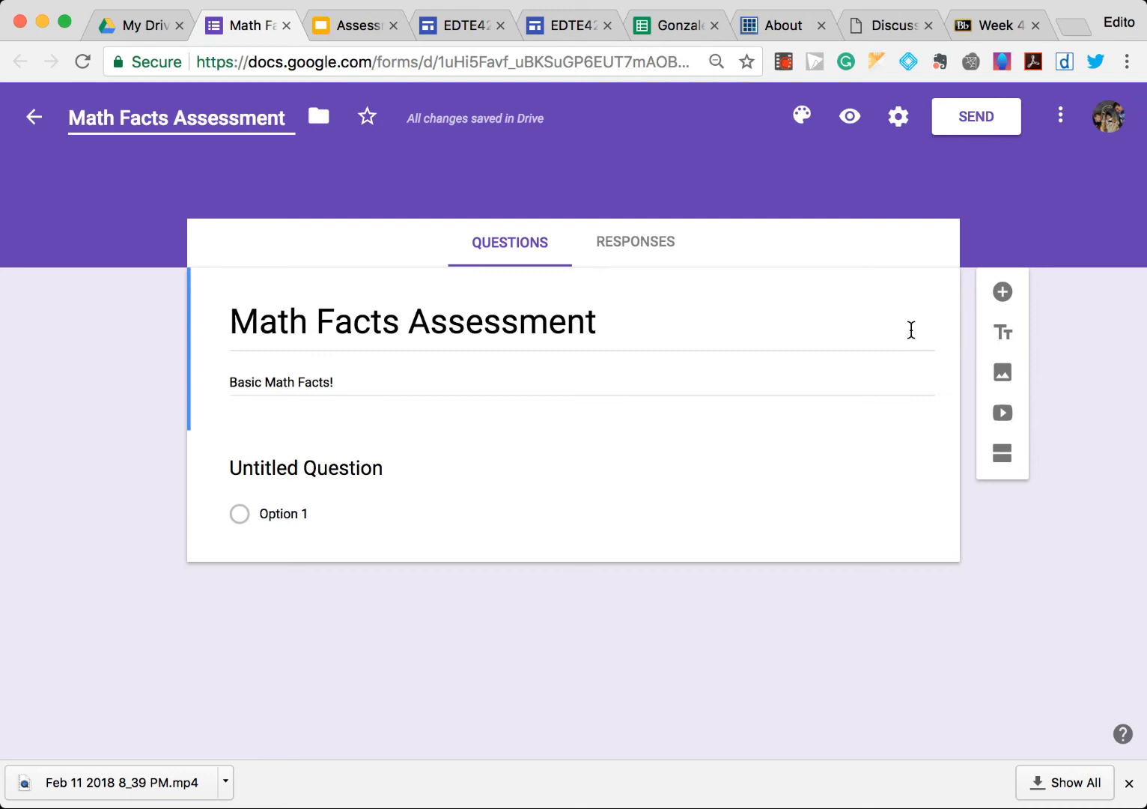
- Enter 3X4= as the text of the first question
left_click(371, 465)
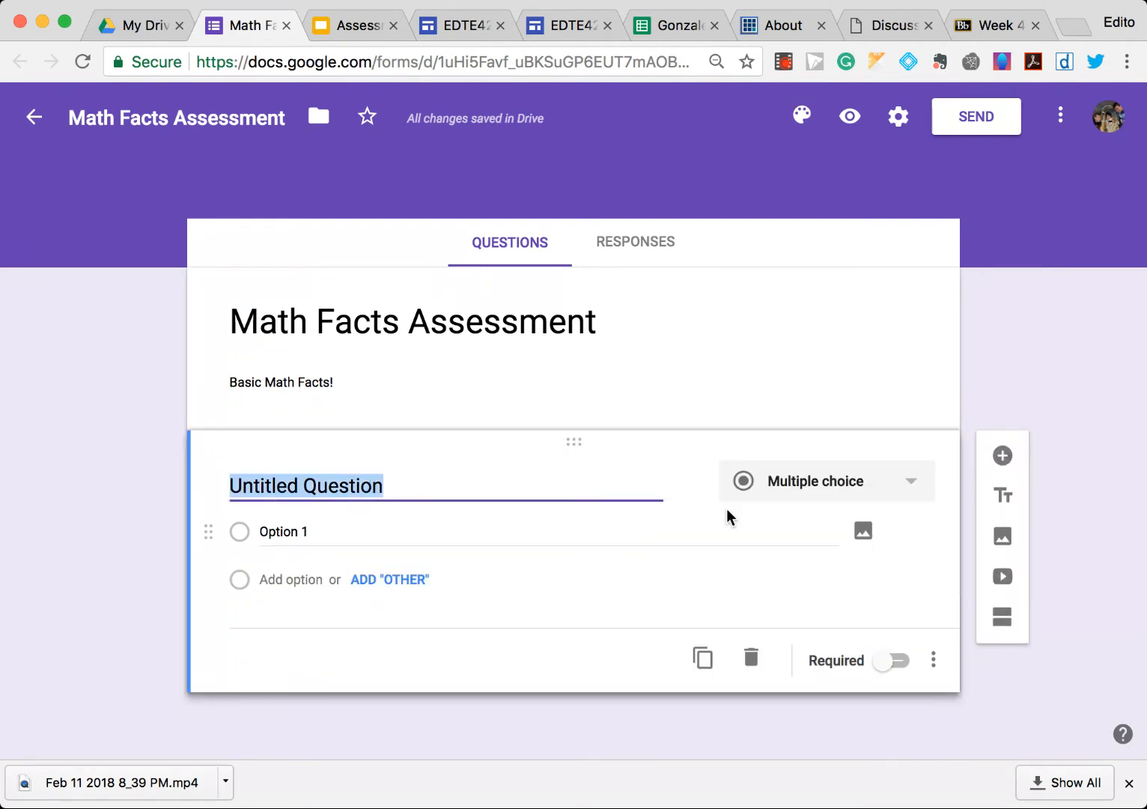
type("3")
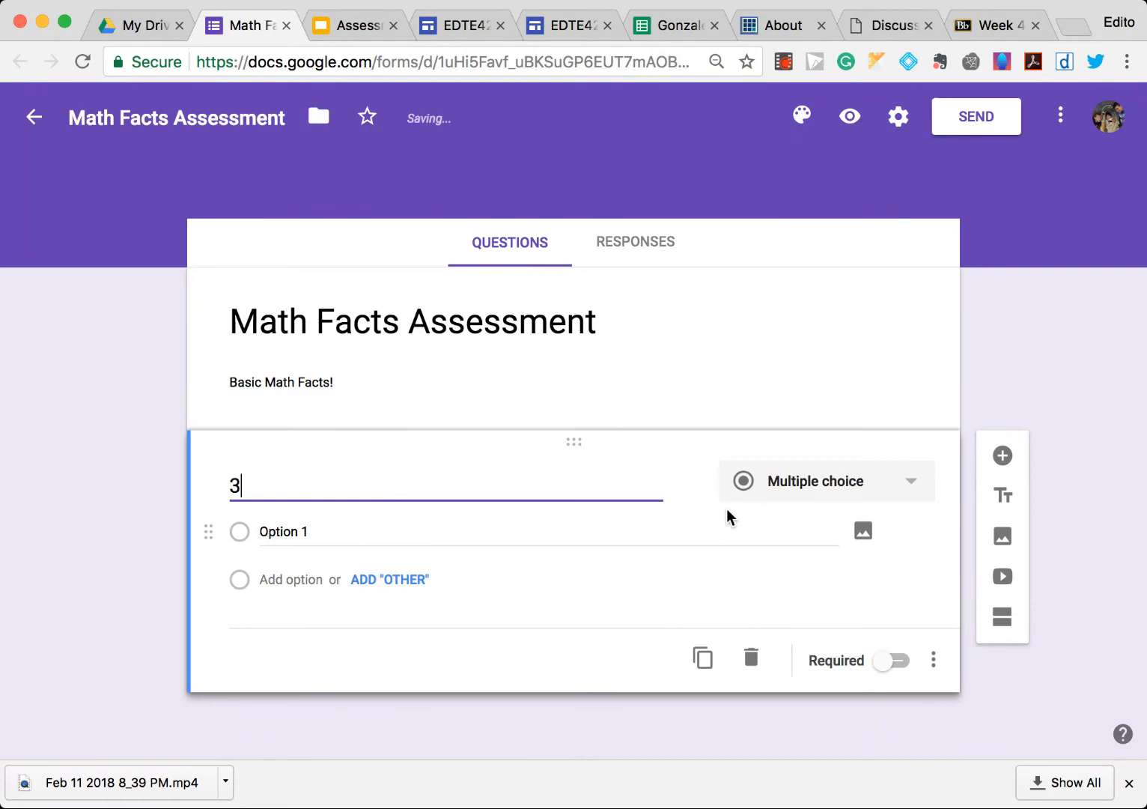
type("X4")
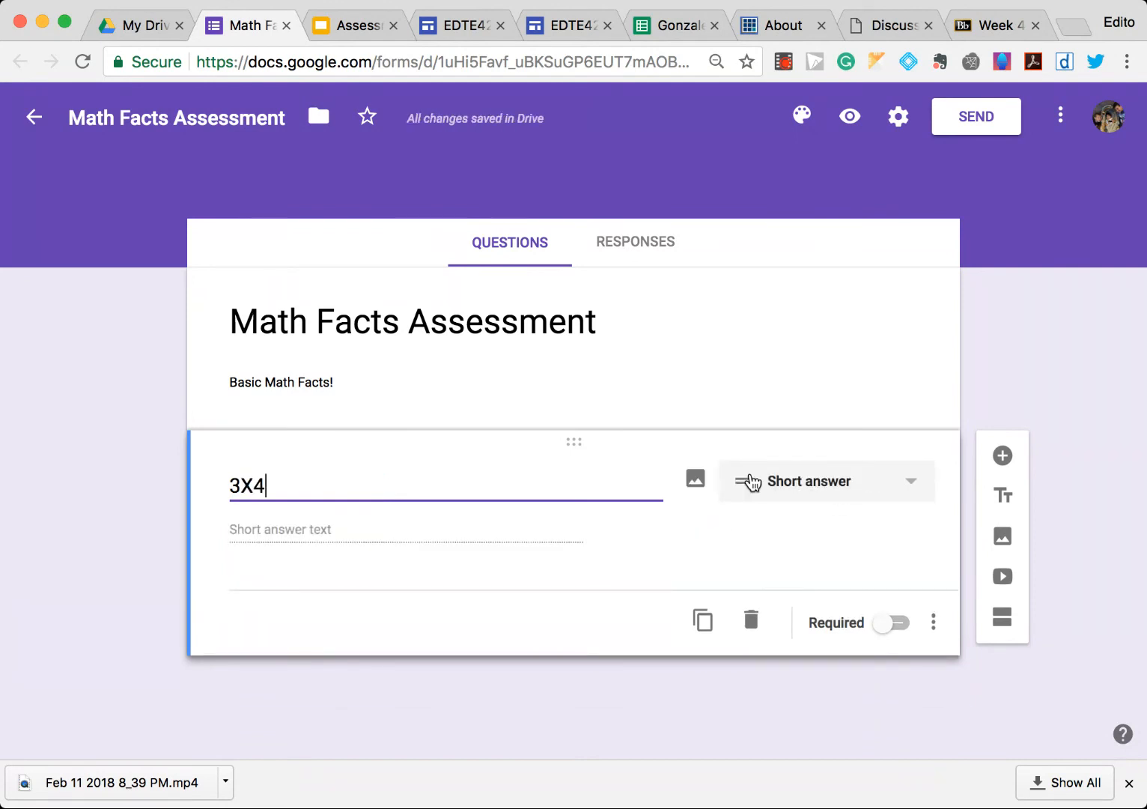
type("+")
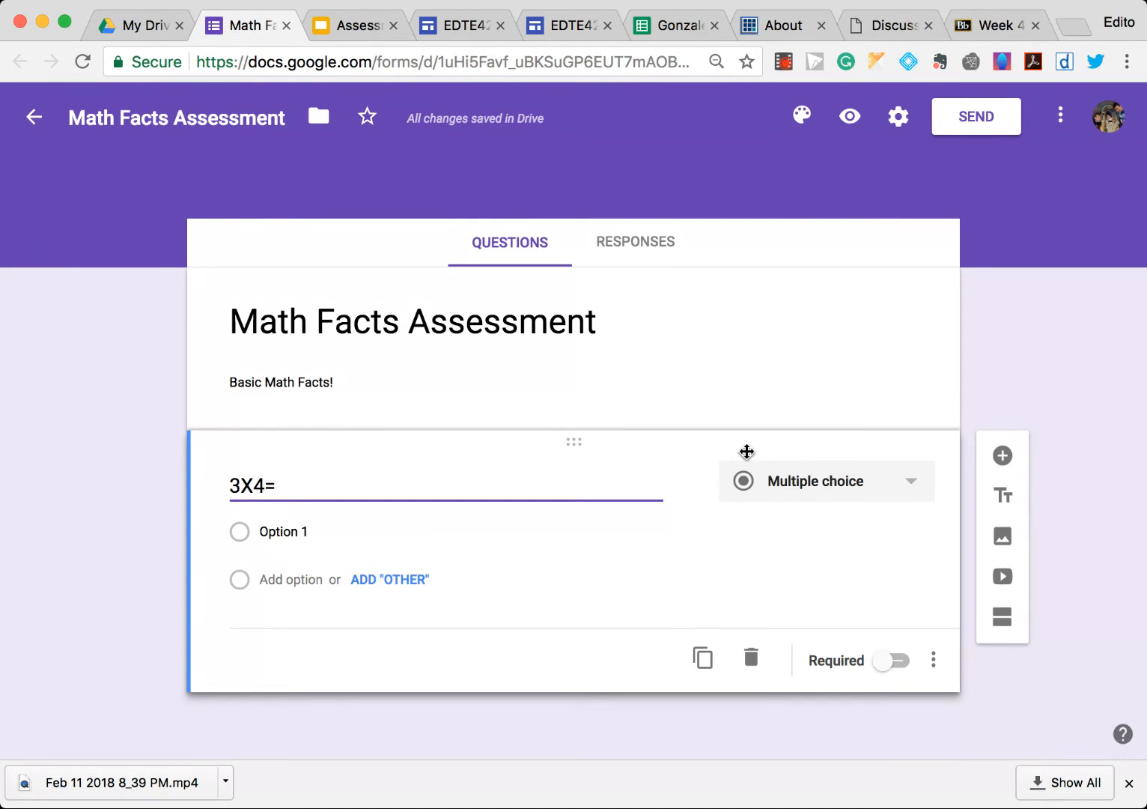
- Add the answer options 8, 10, 12 and 16 to the 3X4= question
left_click(321, 525)
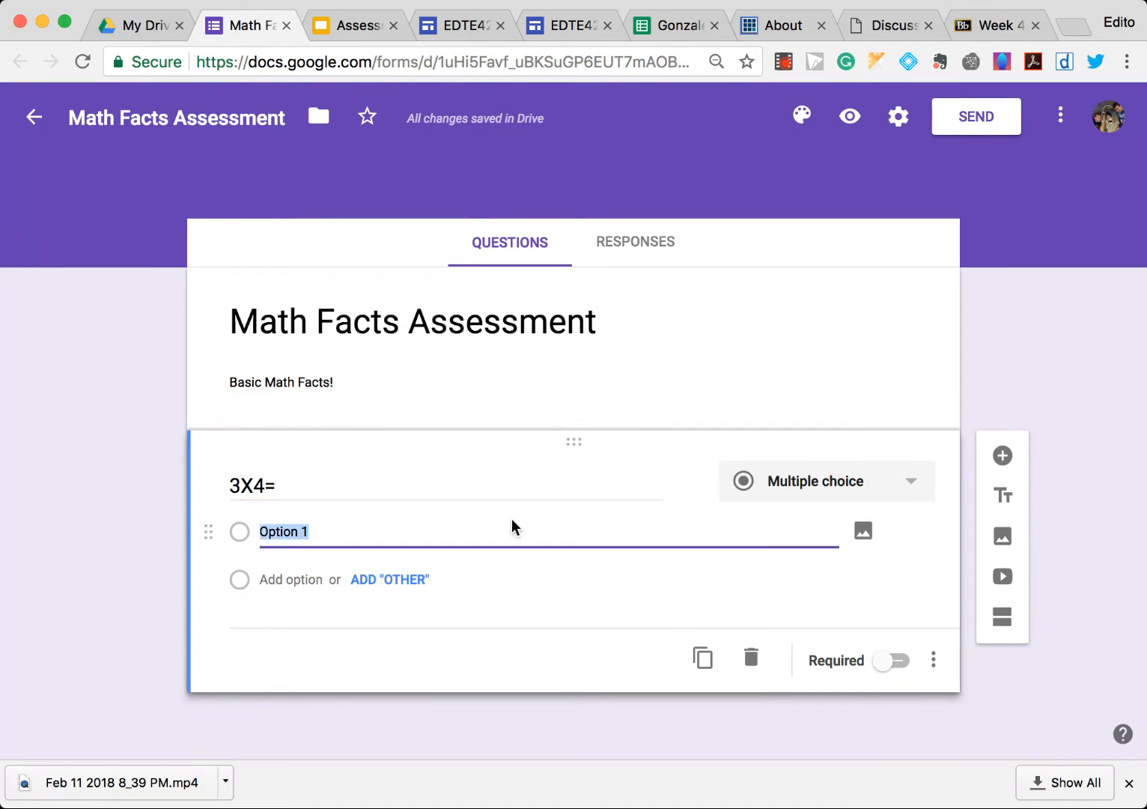
type("8")
key("Return")
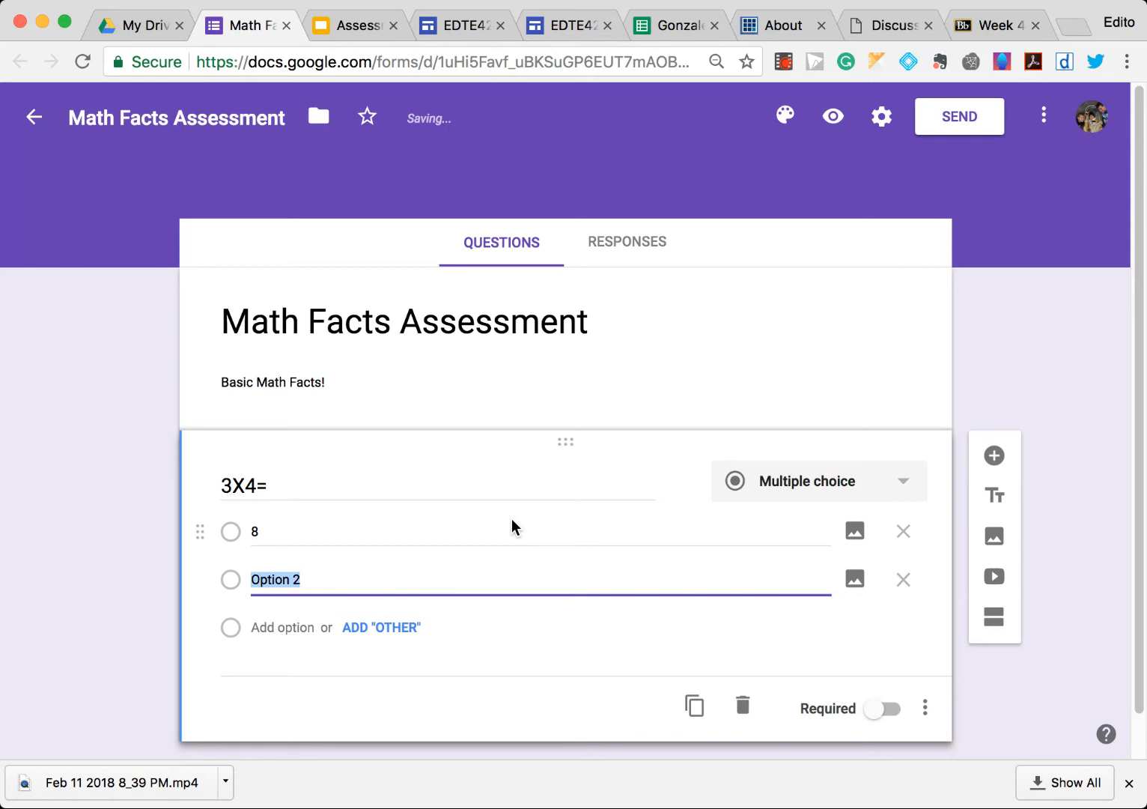
type("10")
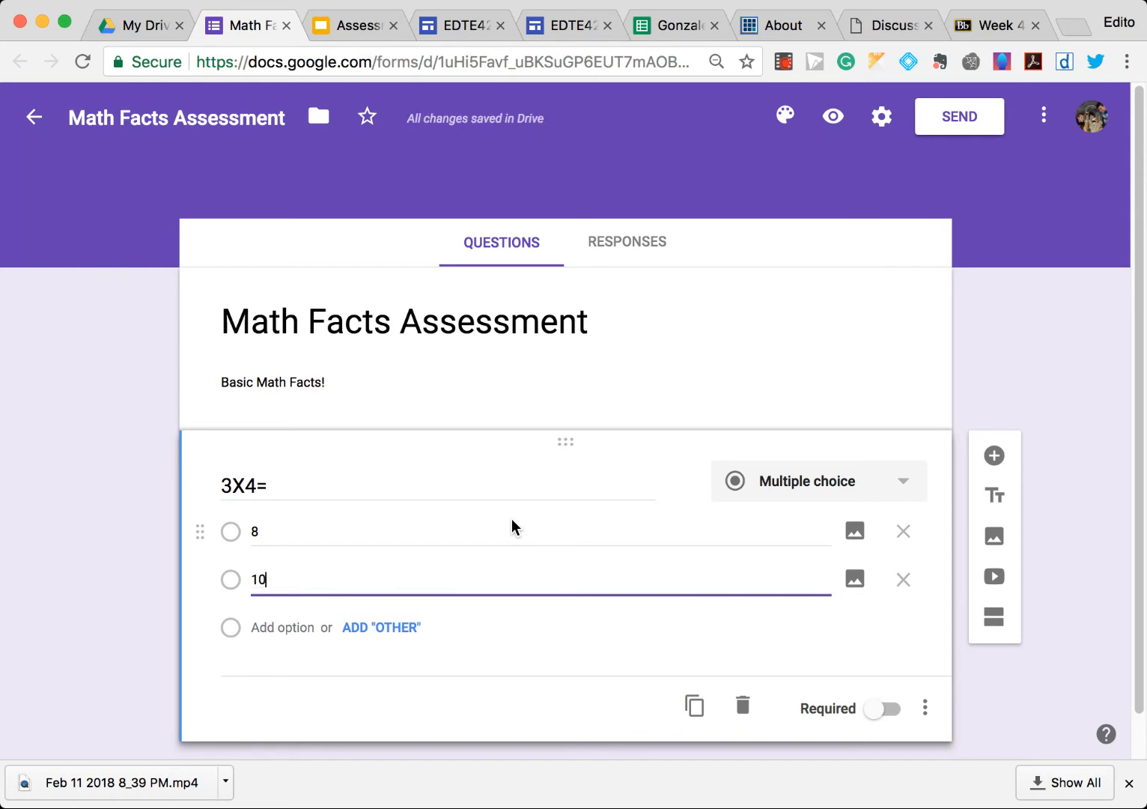
key("Return")
type("12")
key("Return")
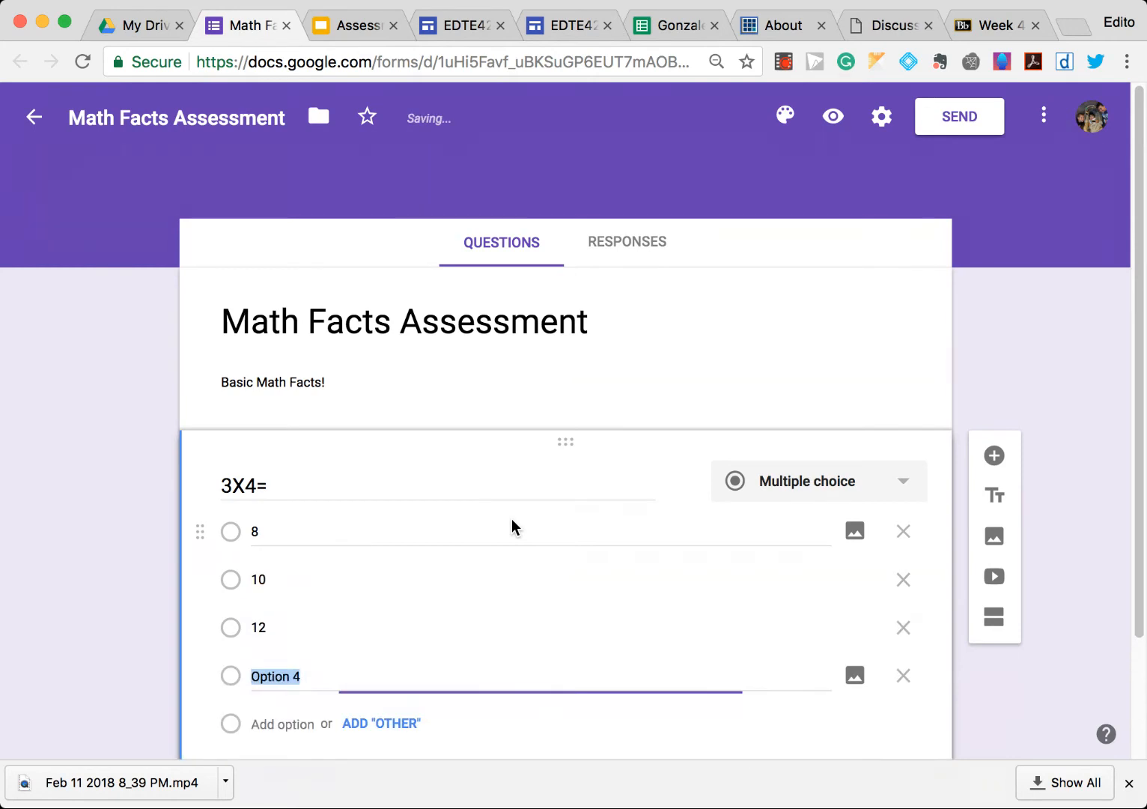
type("16")
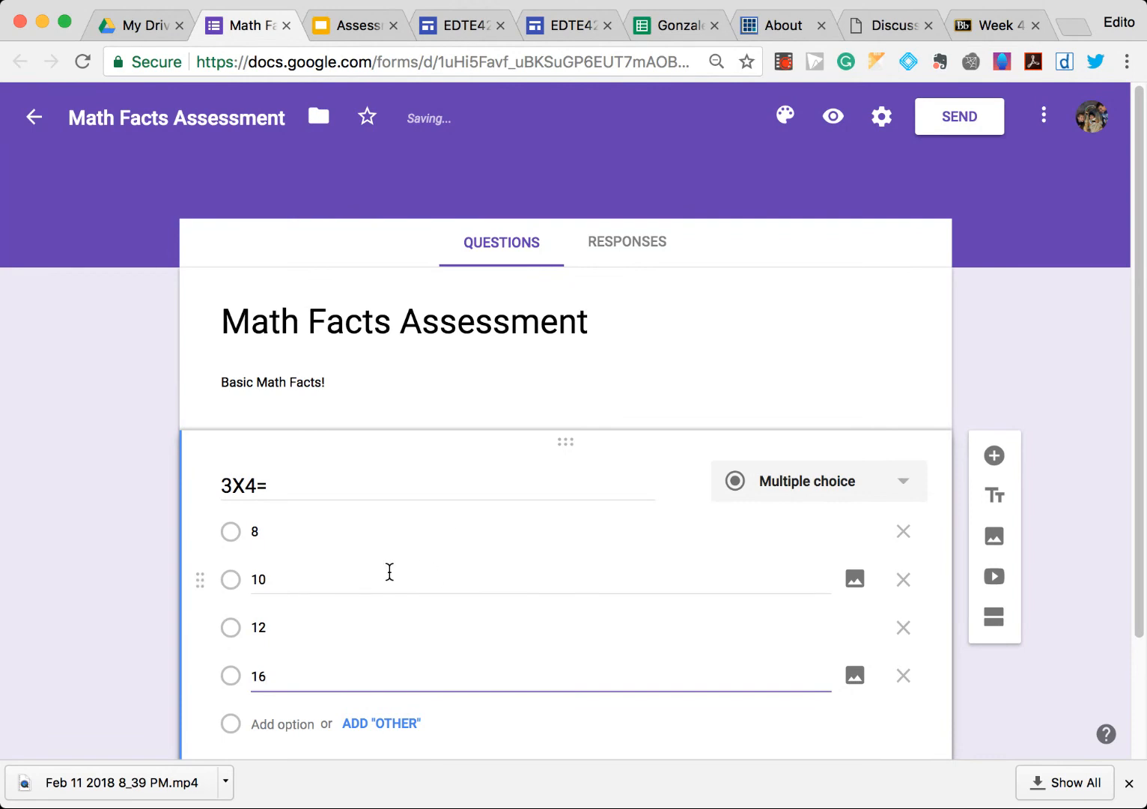
- Add a second question with the text 5x3=
scroll(535, 681, "down", 1)
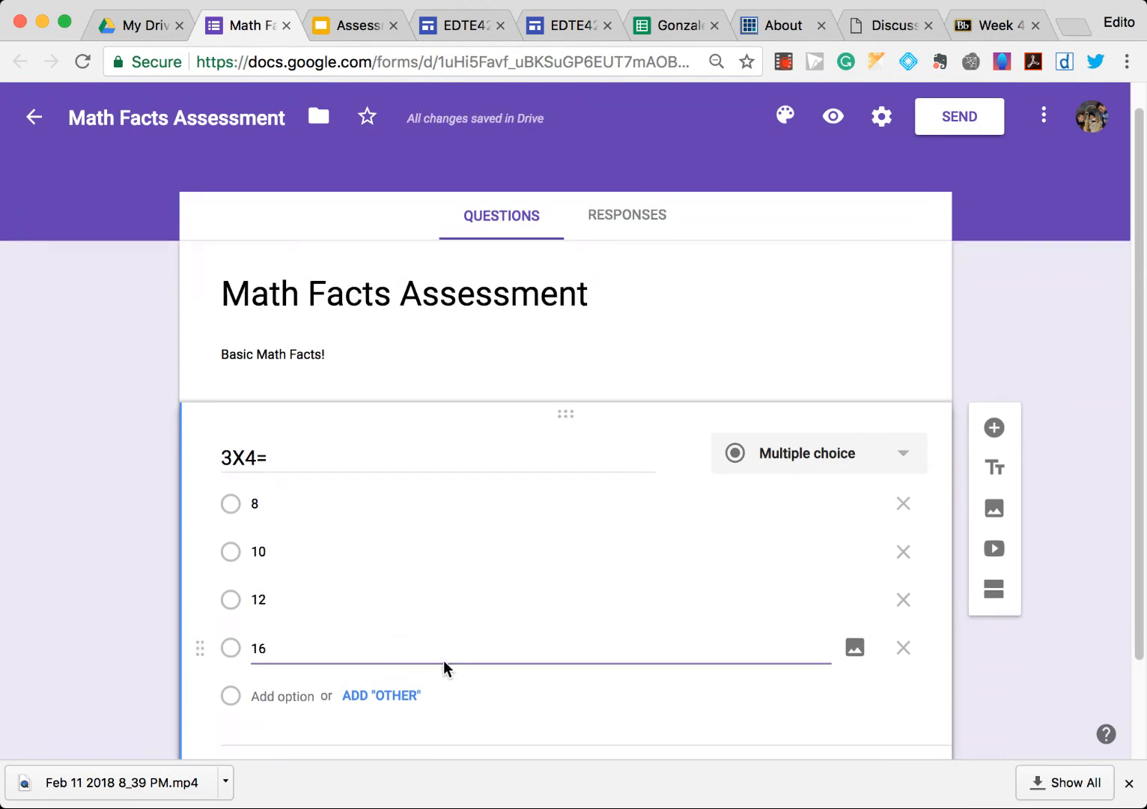
scroll(444, 666, "down", 1)
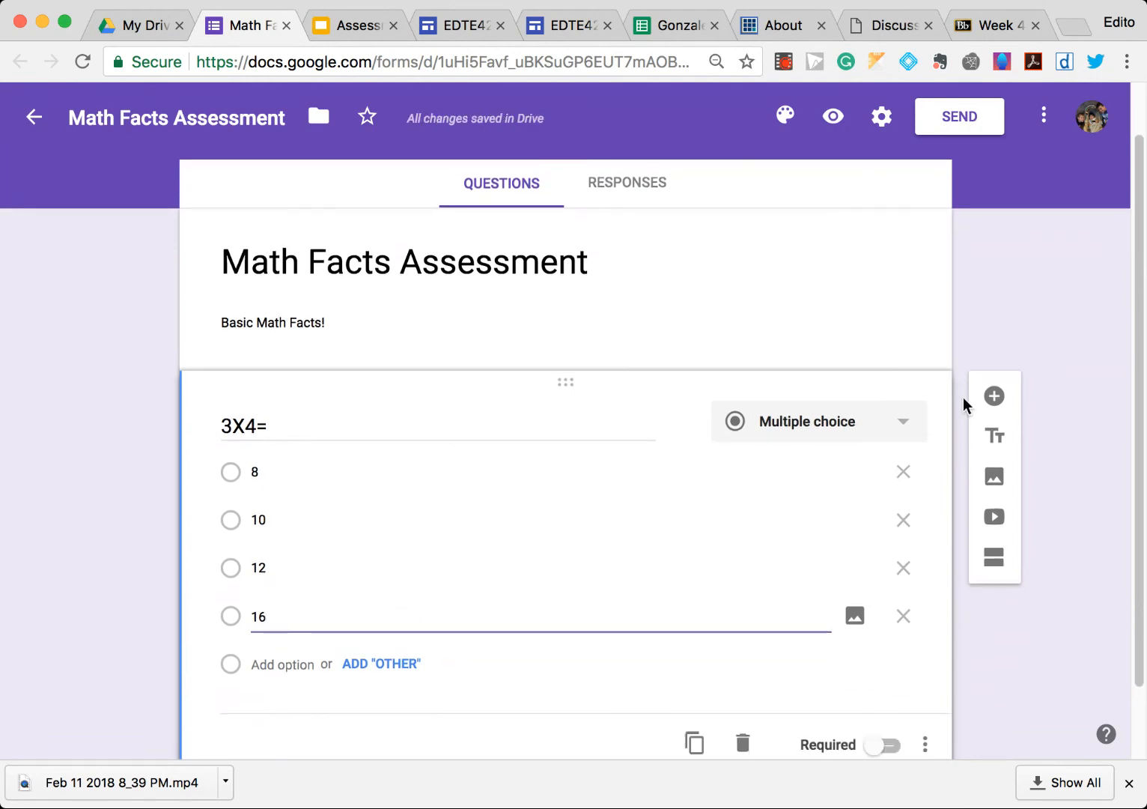
scroll(966, 431, "down", 1)
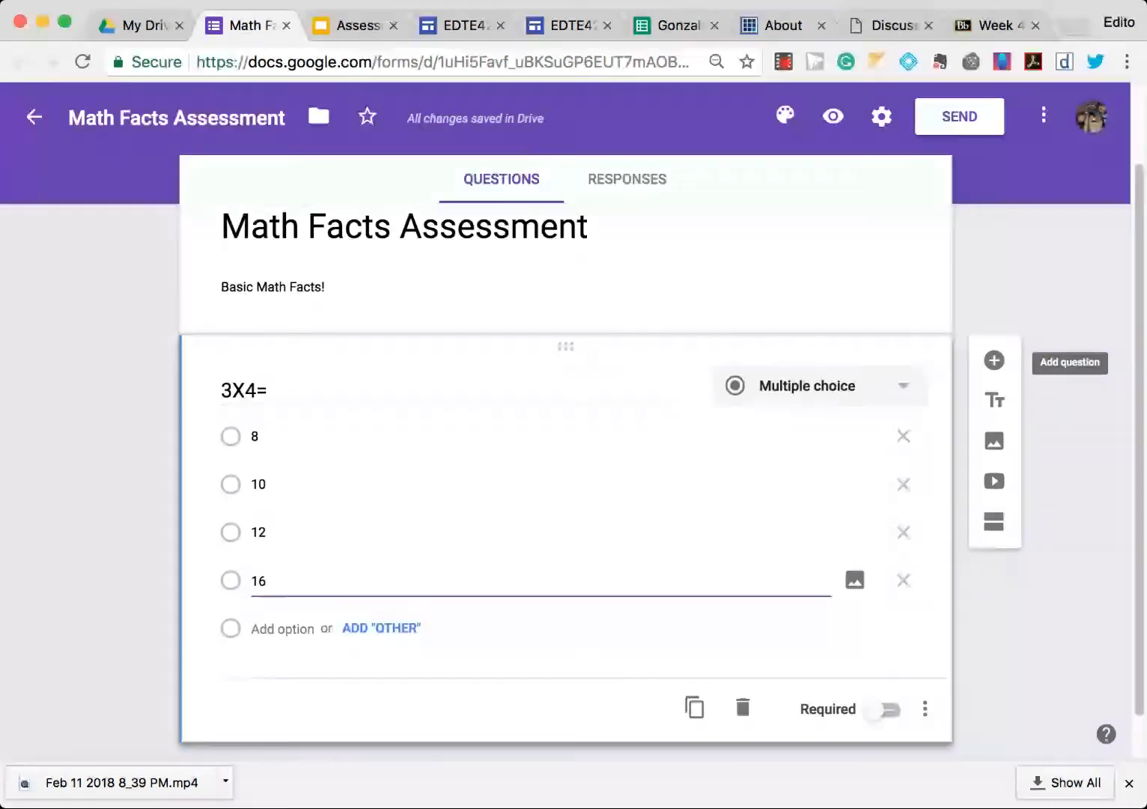
left_click(995, 360)
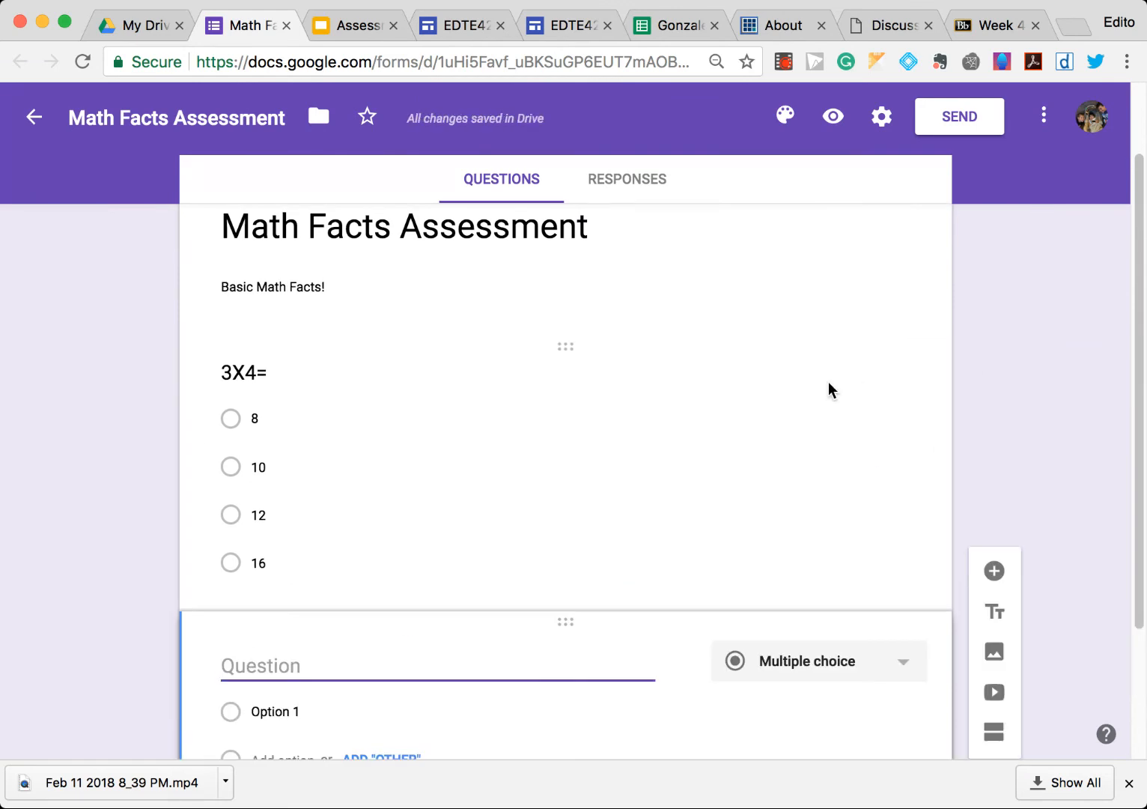
type("5x3")
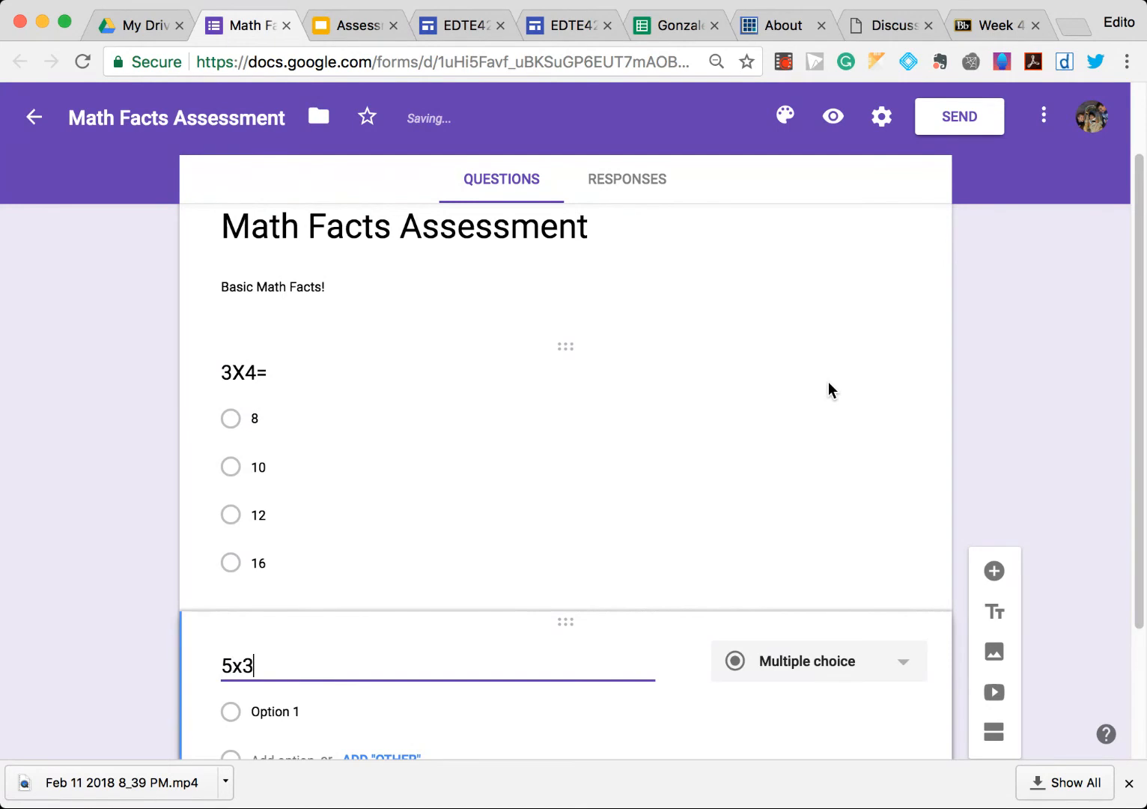
type("=")
- Add the answer options 10, 14, 15 and 17 to the 5x3= question
scroll(809, 393, "down", 1)
left_click(371, 632)
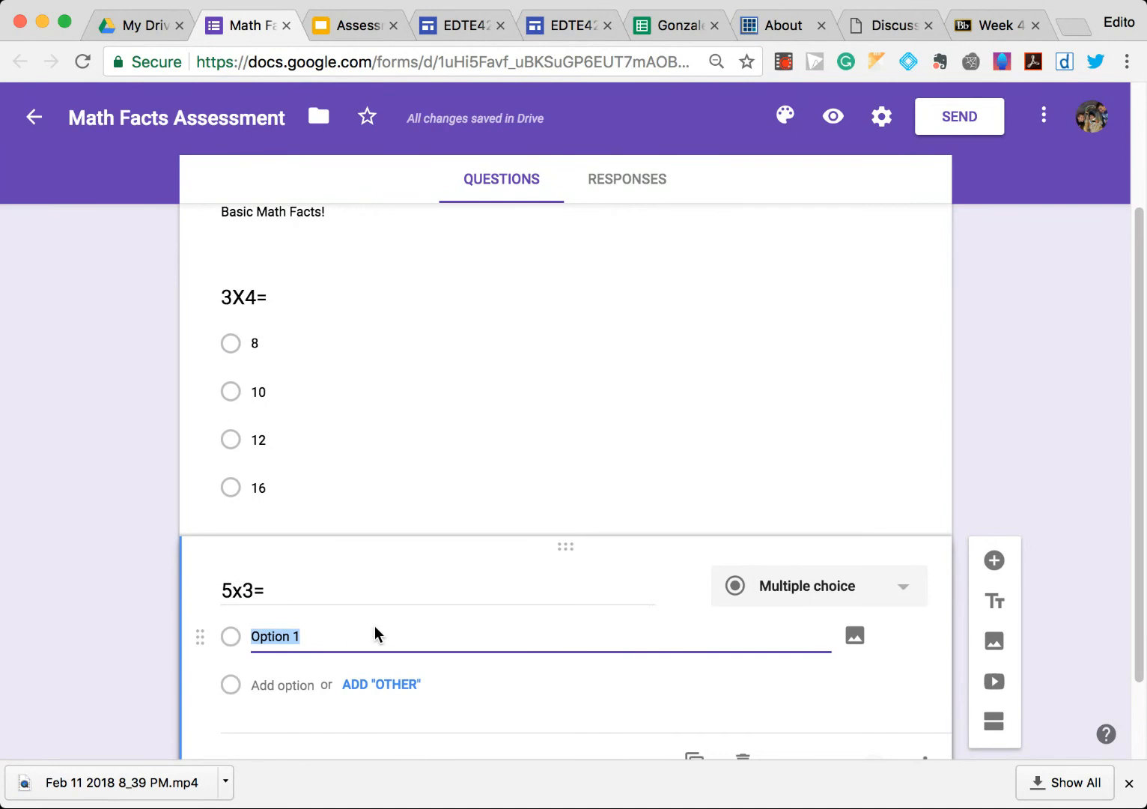
type("10")
key("Return")
type("1")
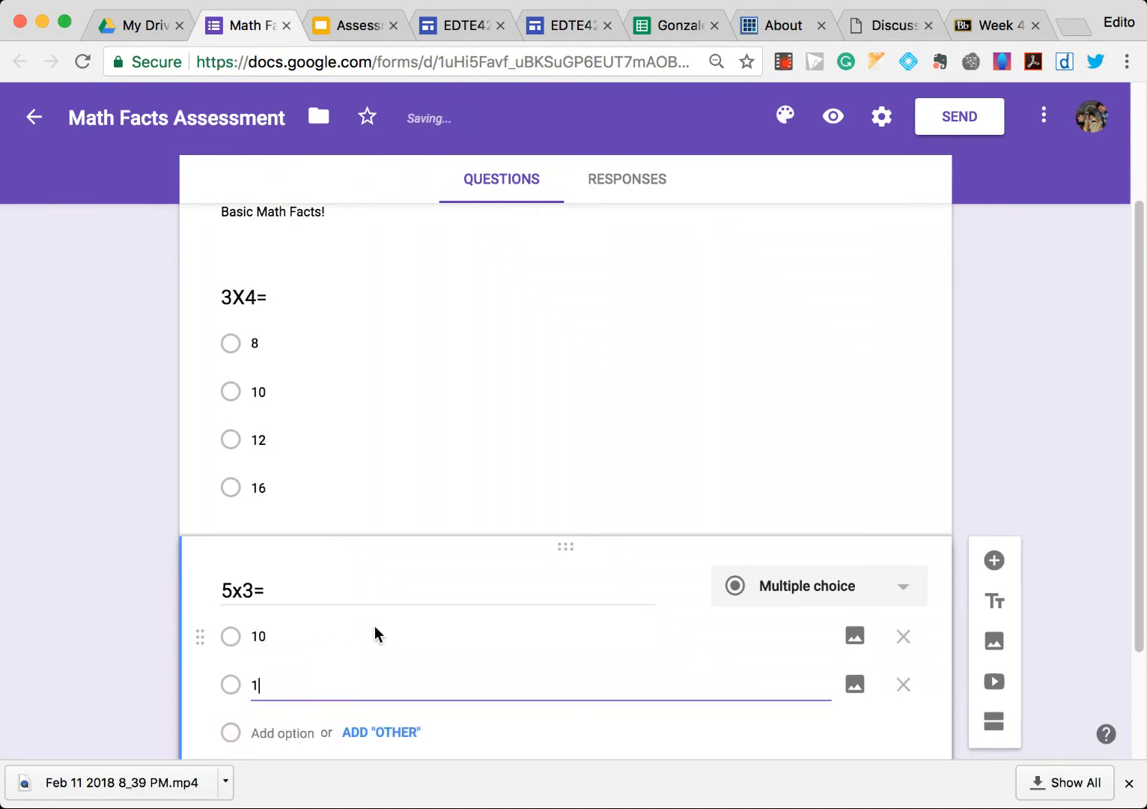
type("4")
key("Return")
type("15")
key("Return")
type("17")
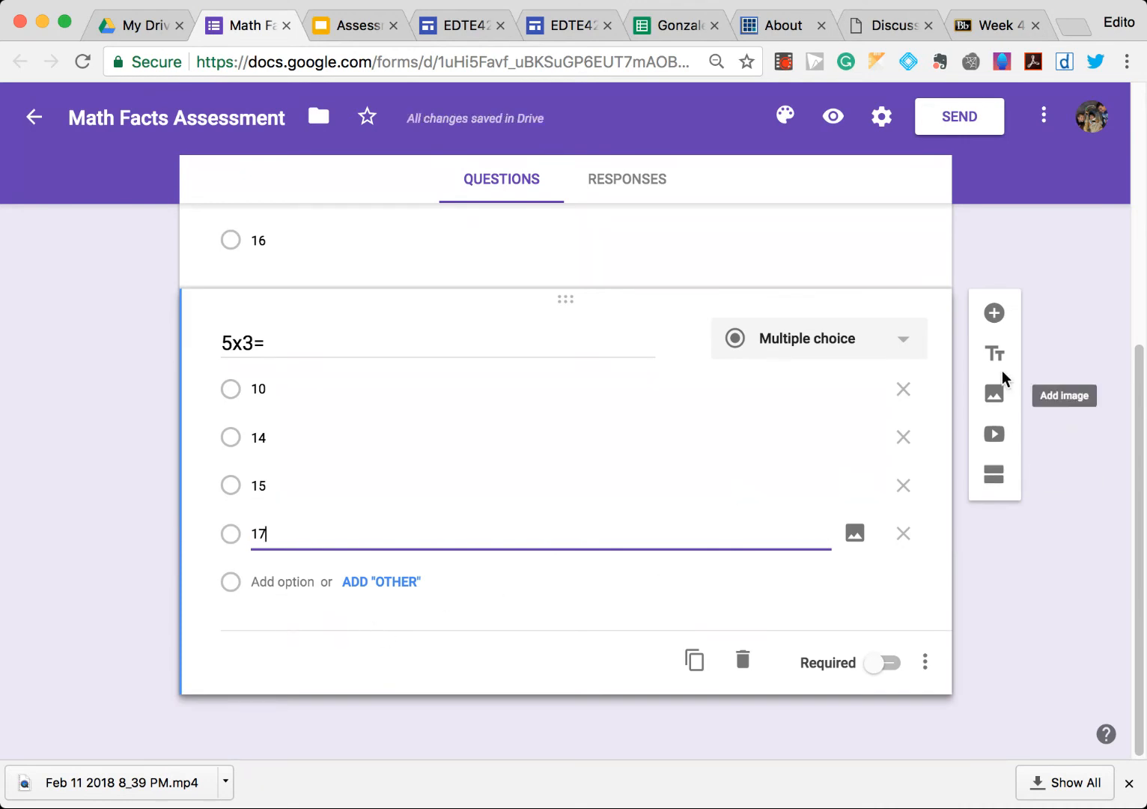
- Add a third question 30/5= and set its type to Multiple choice
left_click(995, 313)
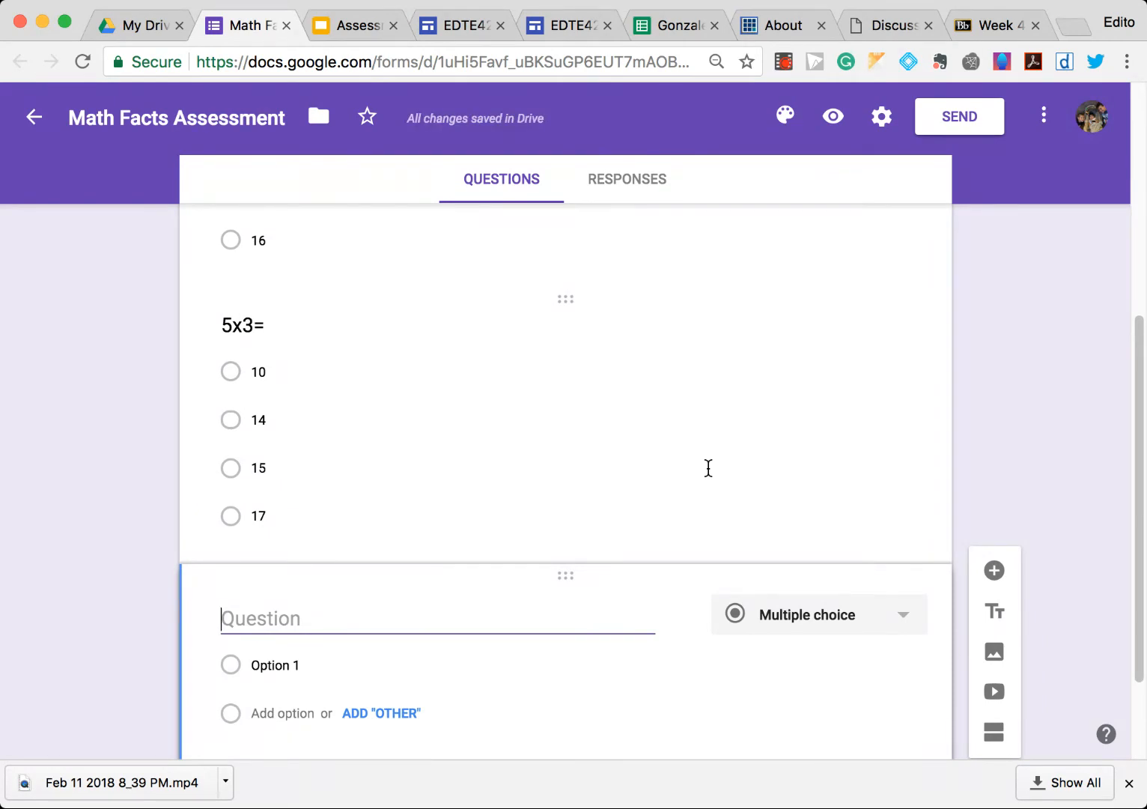
type("30/5=")
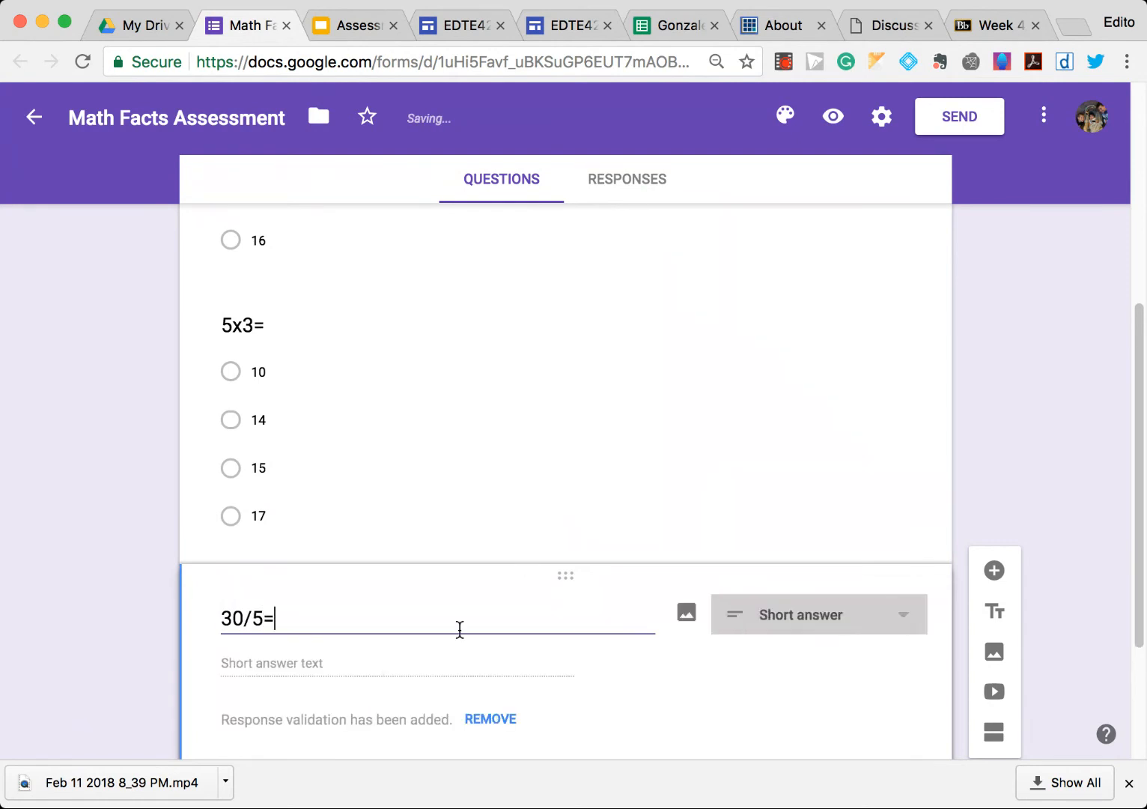
left_click(845, 622)
left_click(687, 625)
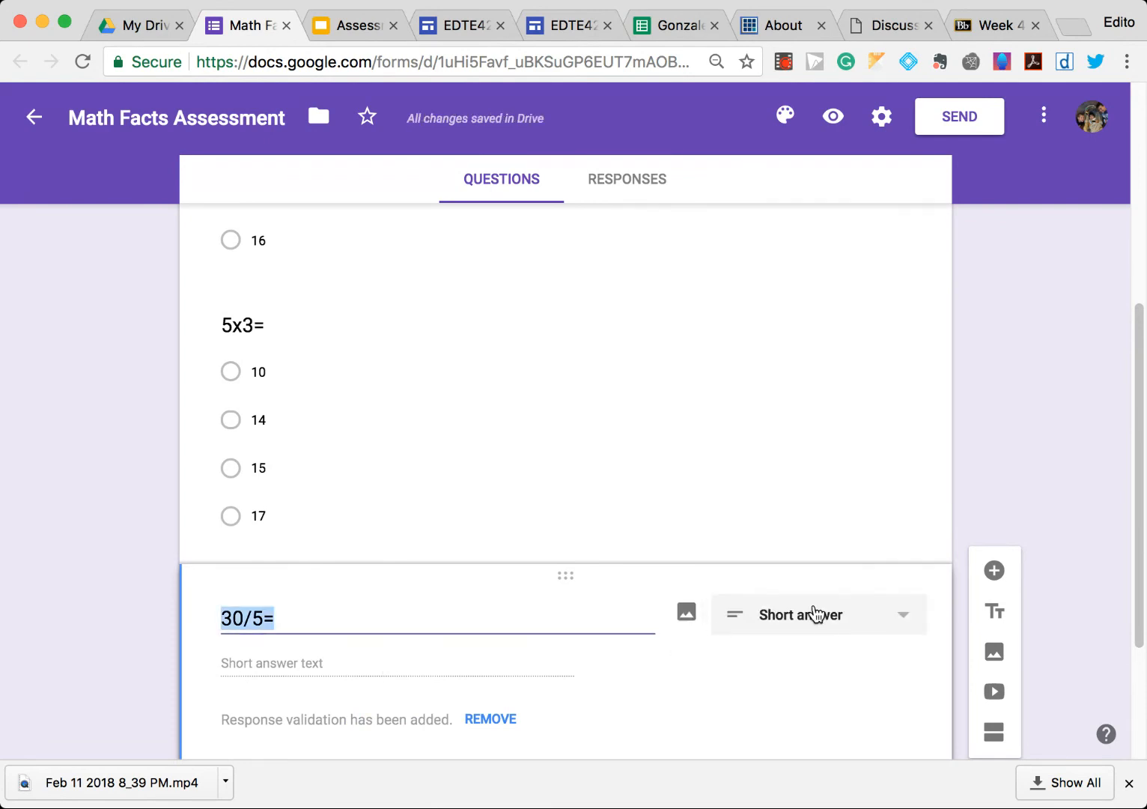
left_click(814, 615)
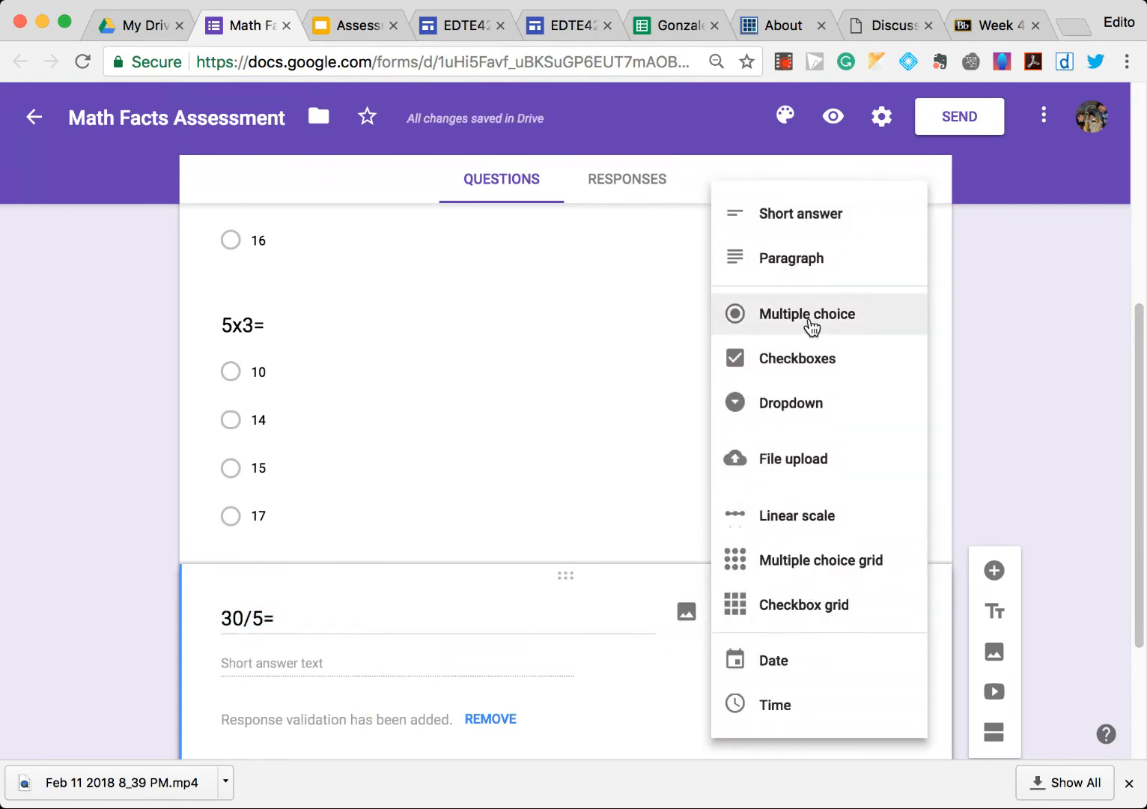
left_click(812, 324)
- Add the answer options 6, 10, 12 and 15 to the 30/5= question
scroll(636, 580, "down", 2)
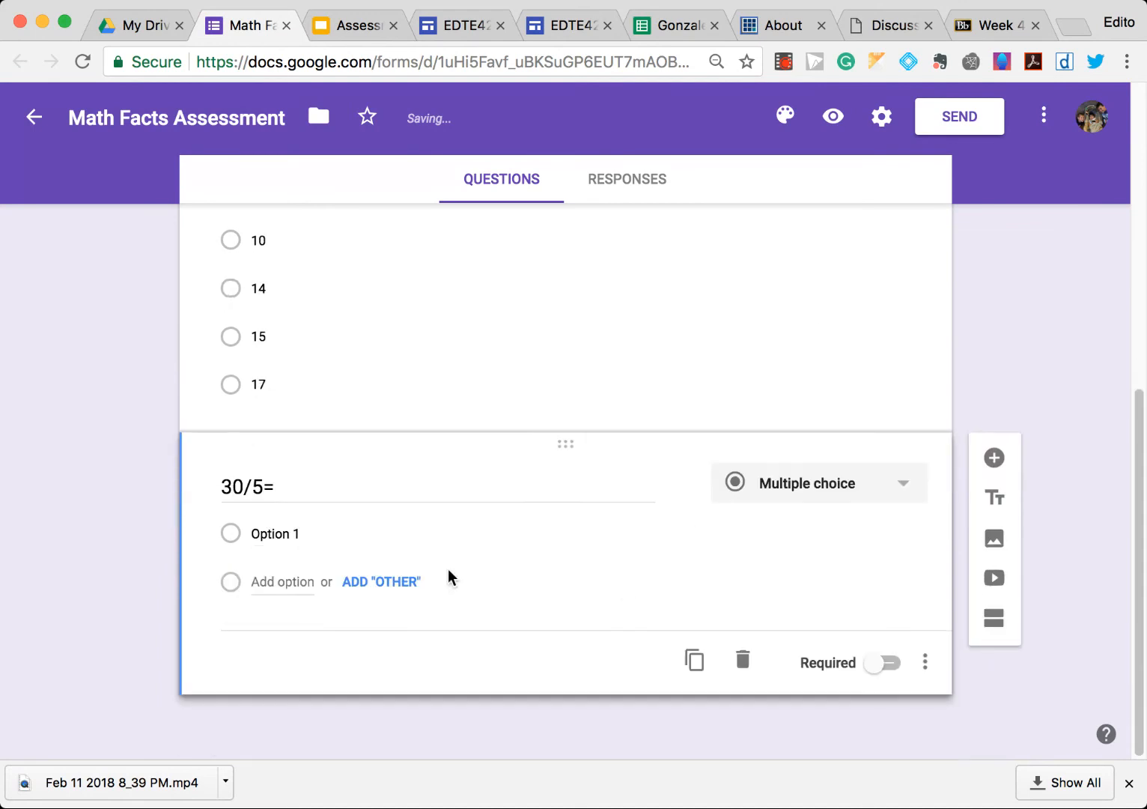
left_click(412, 541)
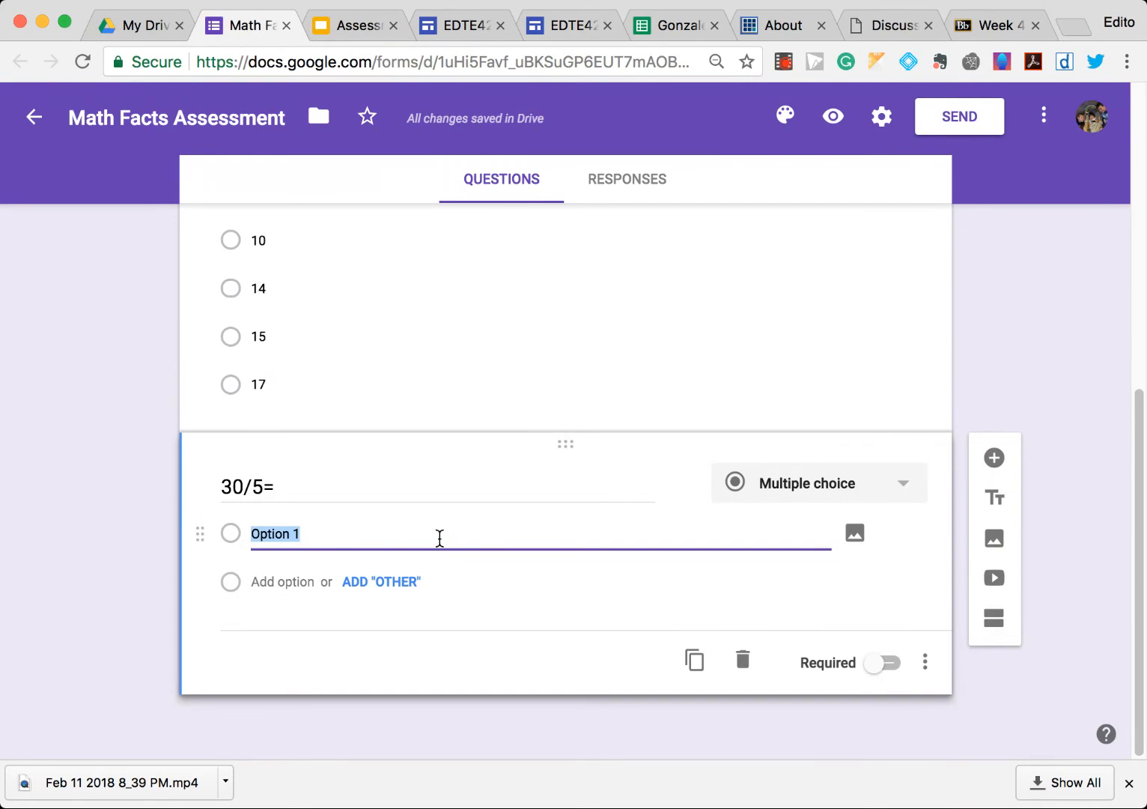
type("6")
key("Return")
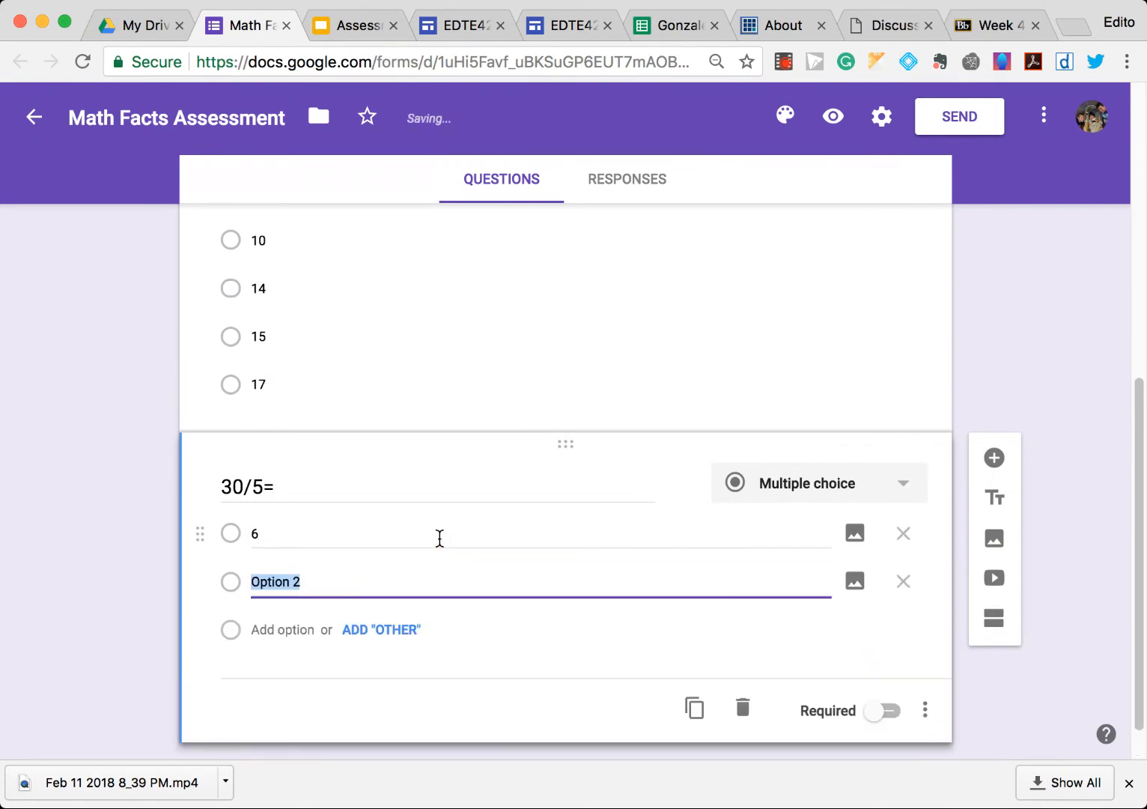
type("10")
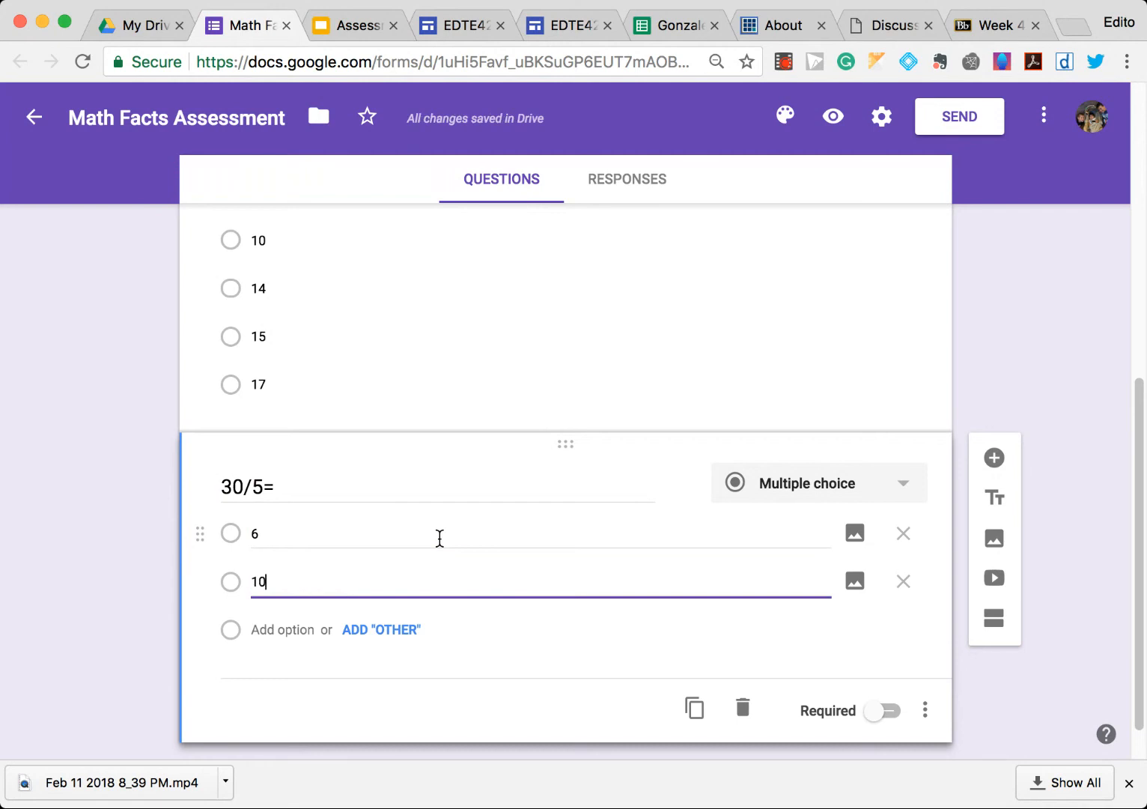
key("Return")
type("12")
key("Return")
type("15")
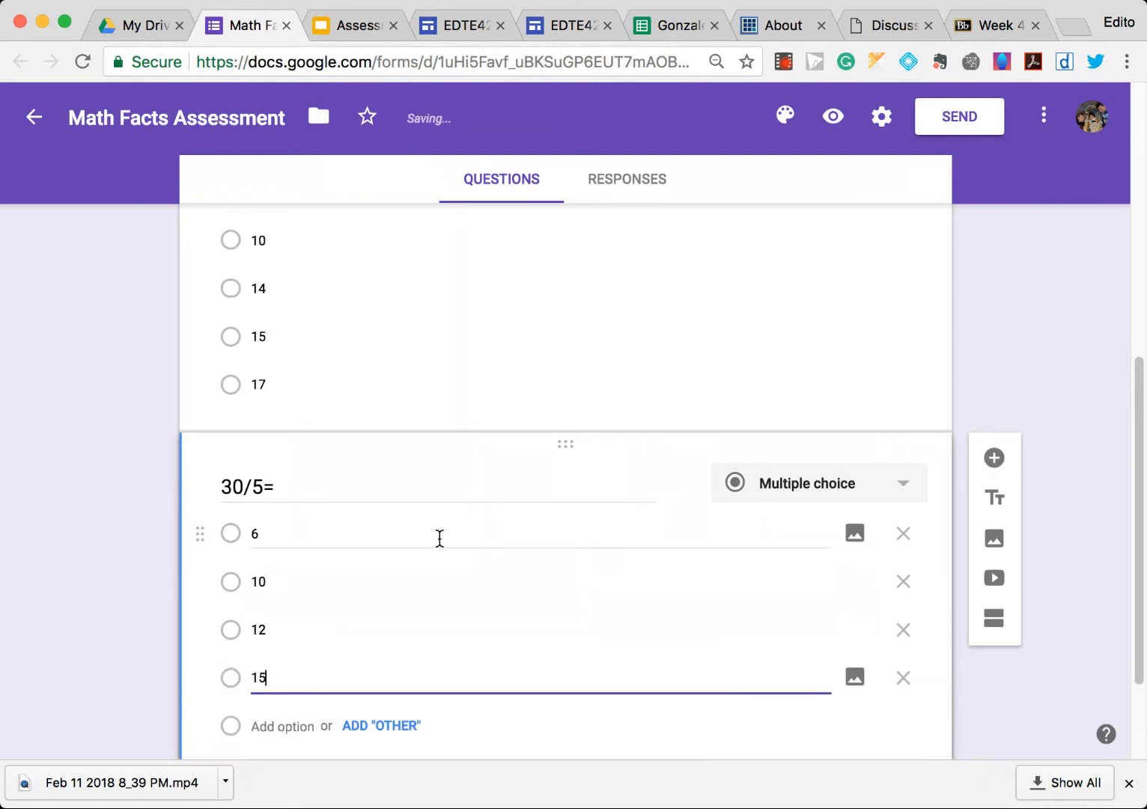
- Replace the third question's text with "What are some foods that came from ancient MesoAmerica?"
scroll(439, 536, "up", 6)
scroll(434, 554, "up", 1)
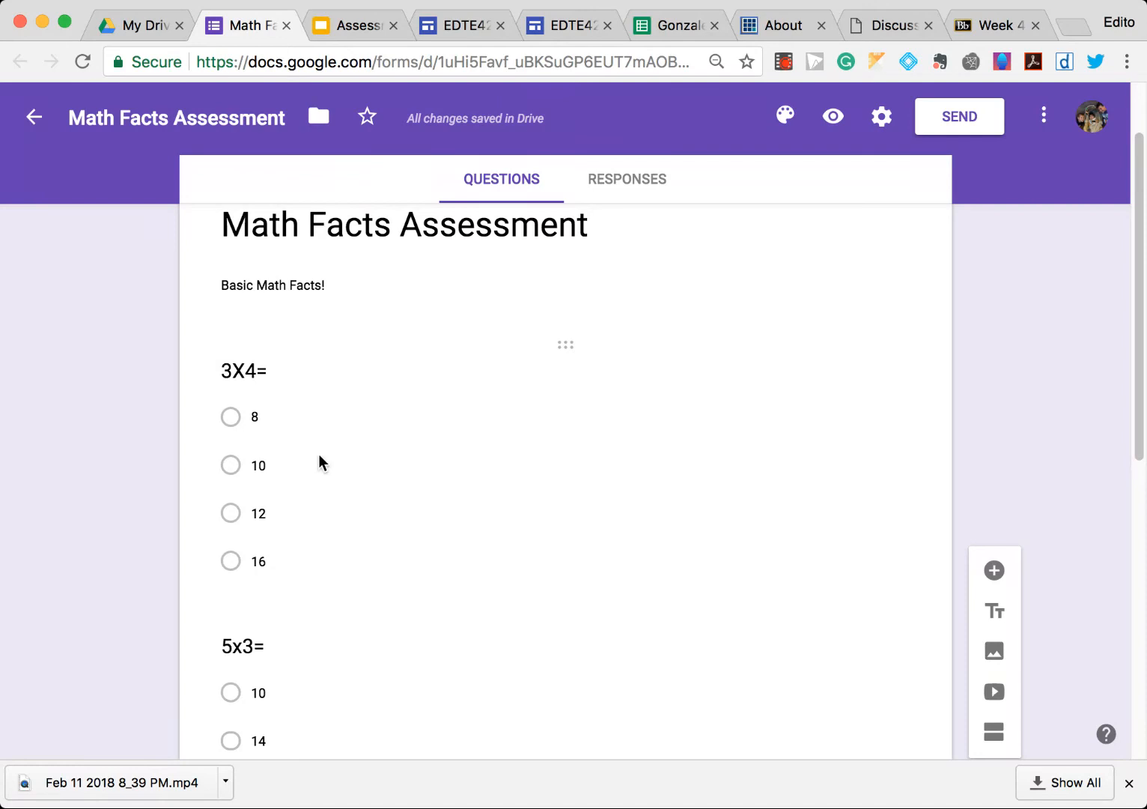
scroll(338, 587, "down", 1)
scroll(341, 588, "down", 4)
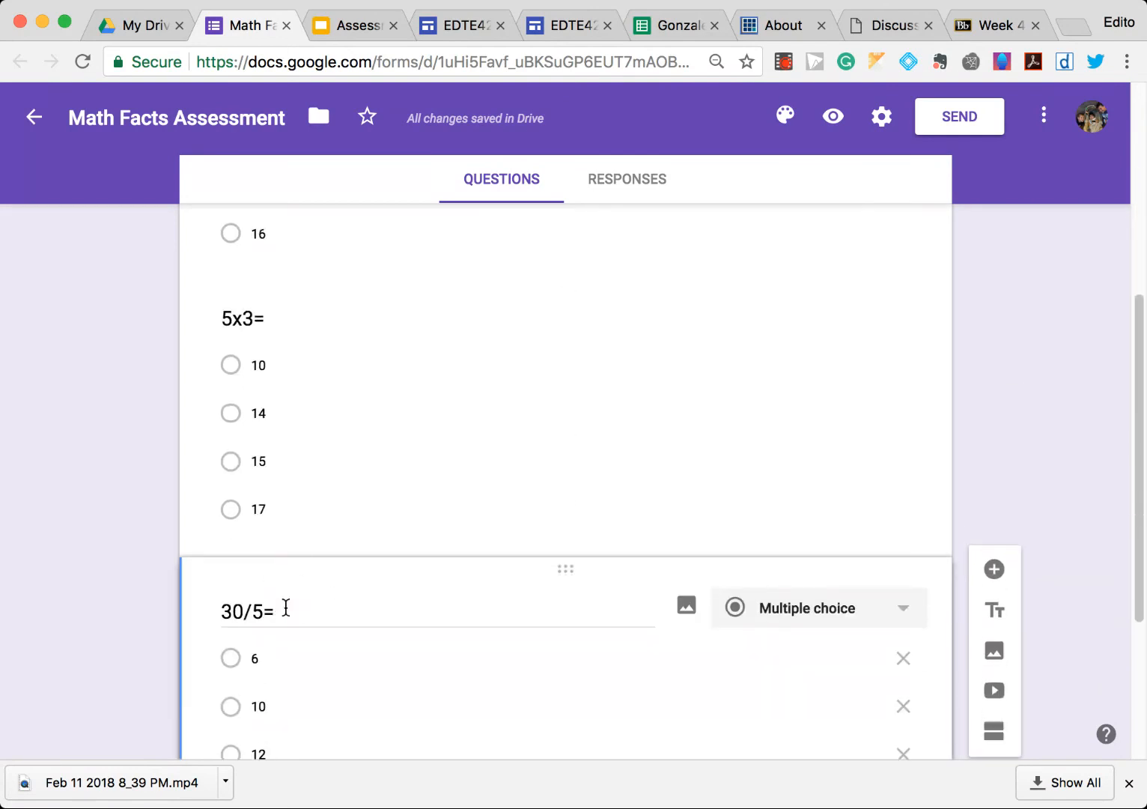
triple_click(275, 612)
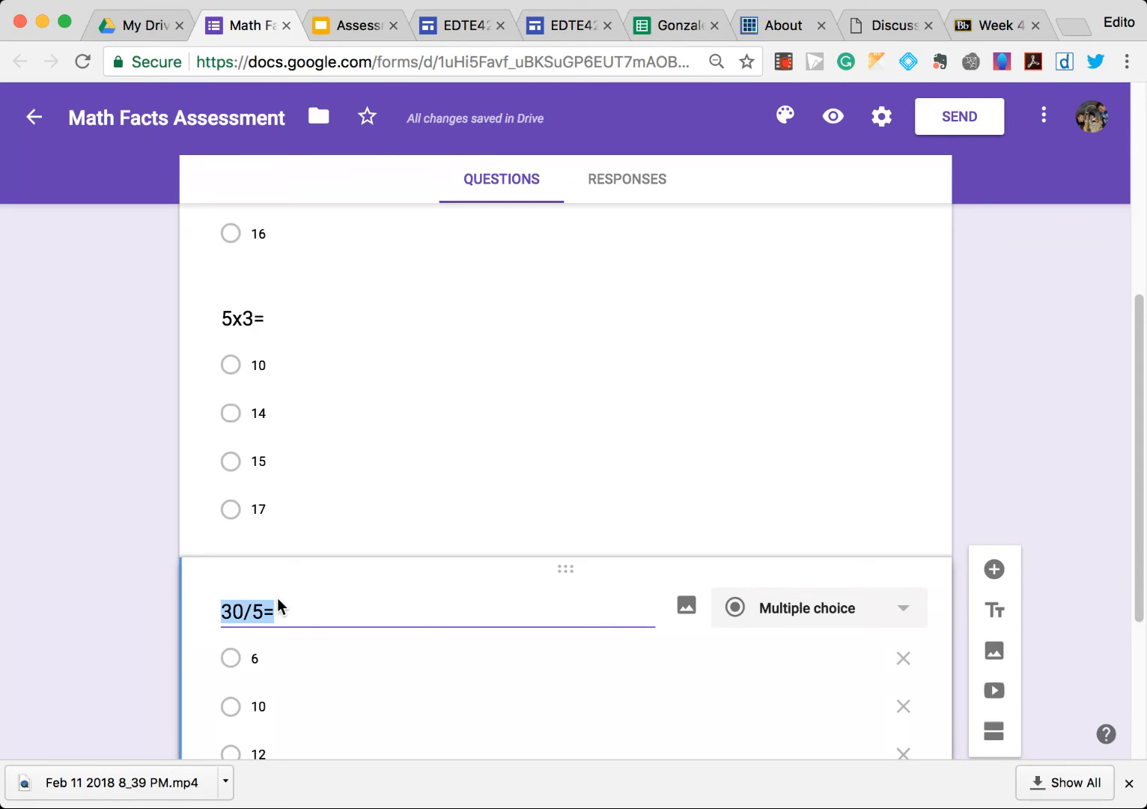
type("What are some foods ")
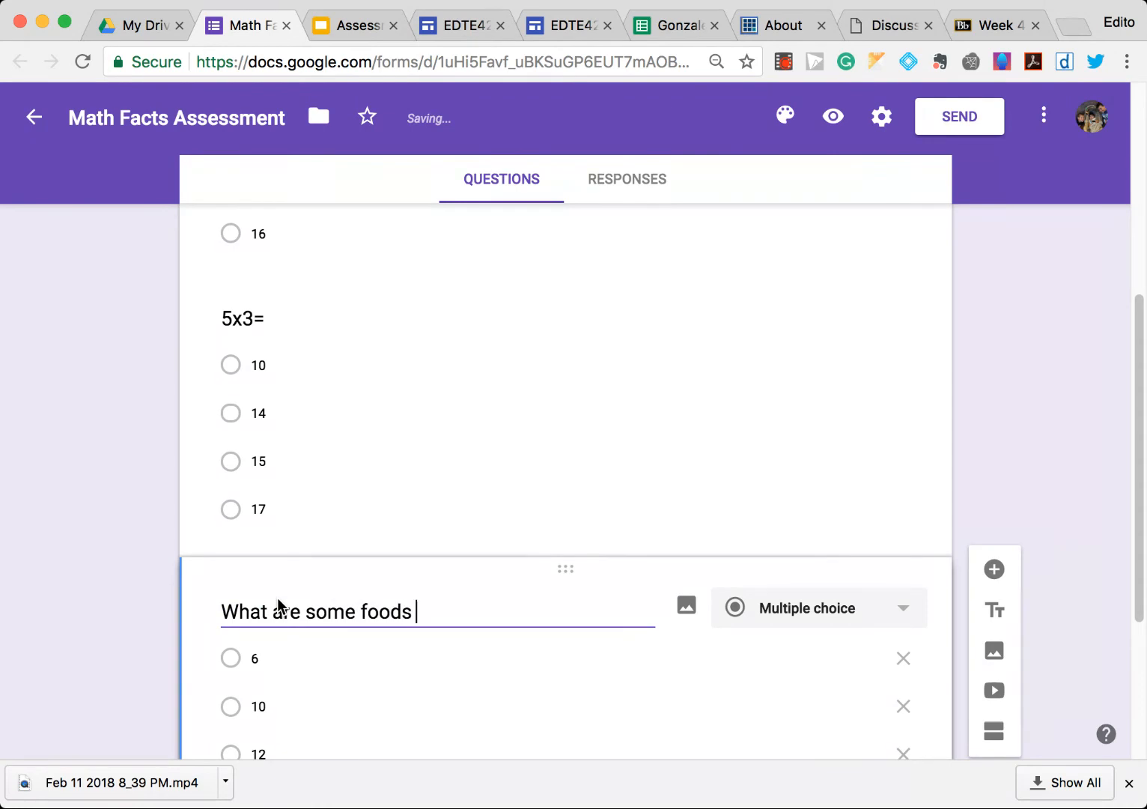
type("that came from ")
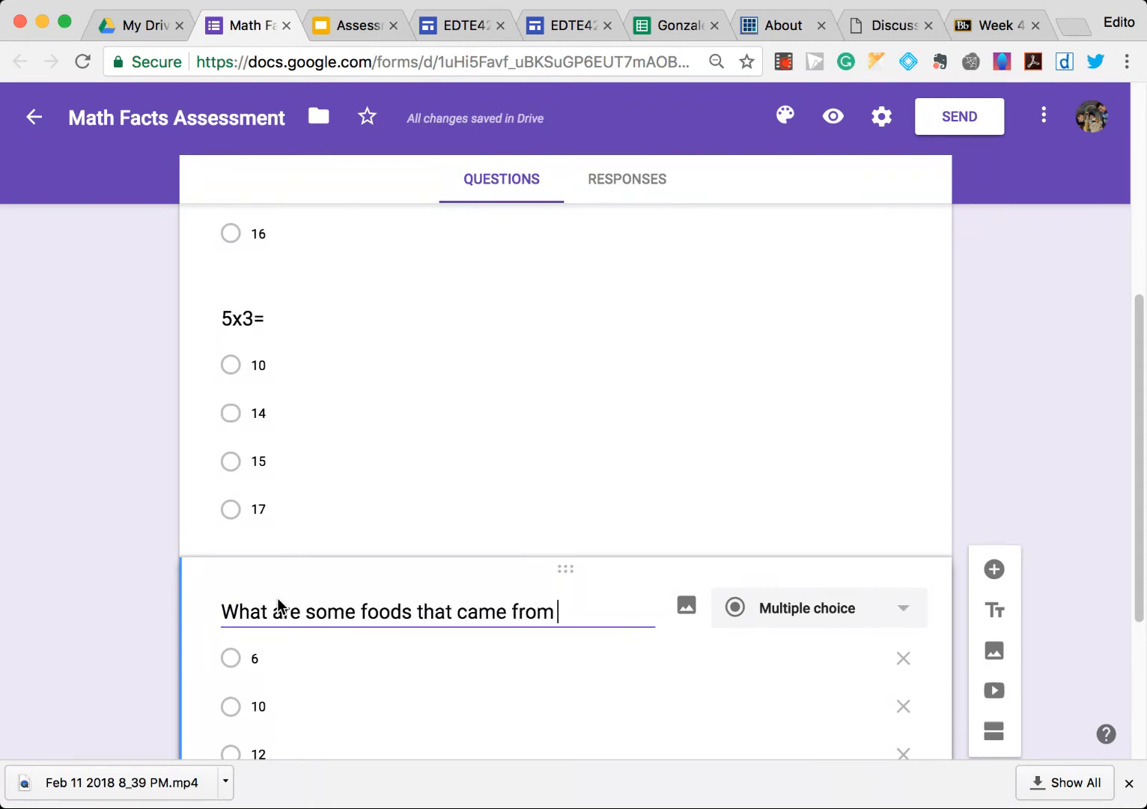
type("ancient MesoAmerica?")
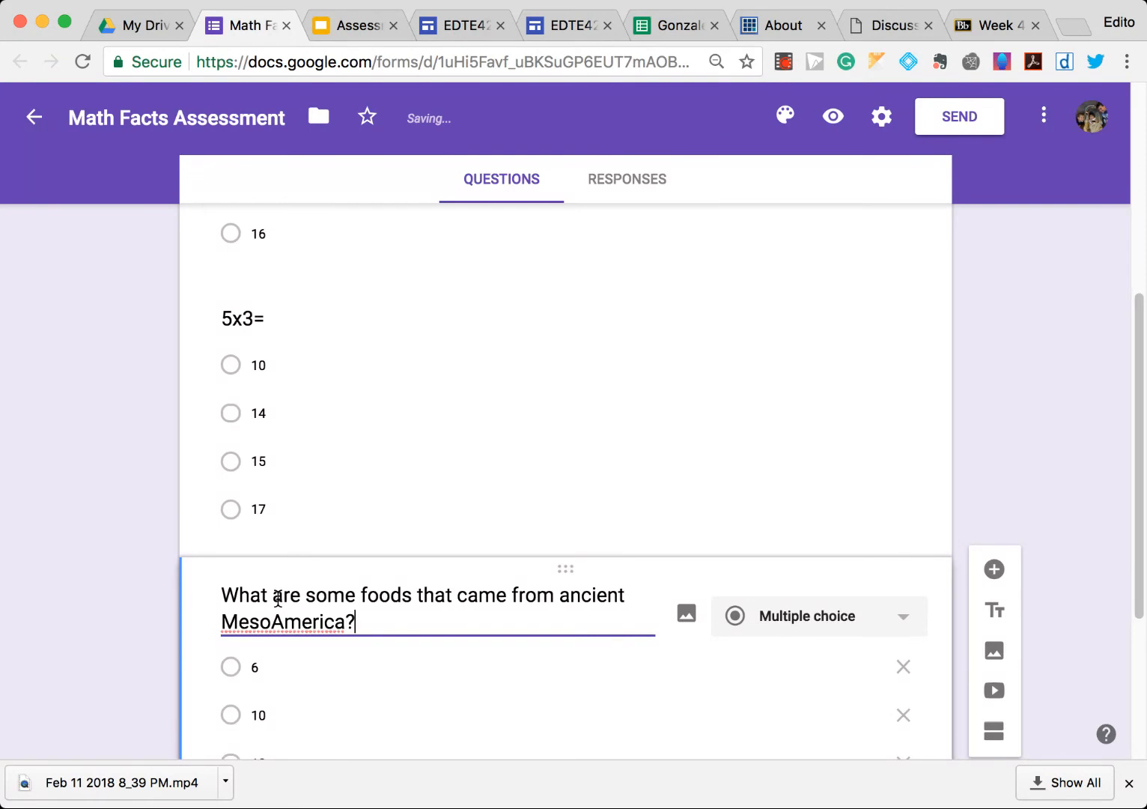
- Change the question's answer options to avocatl, tomatl, chocolatl and tamatl
scroll(292, 622, "down", 2)
left_click(279, 567)
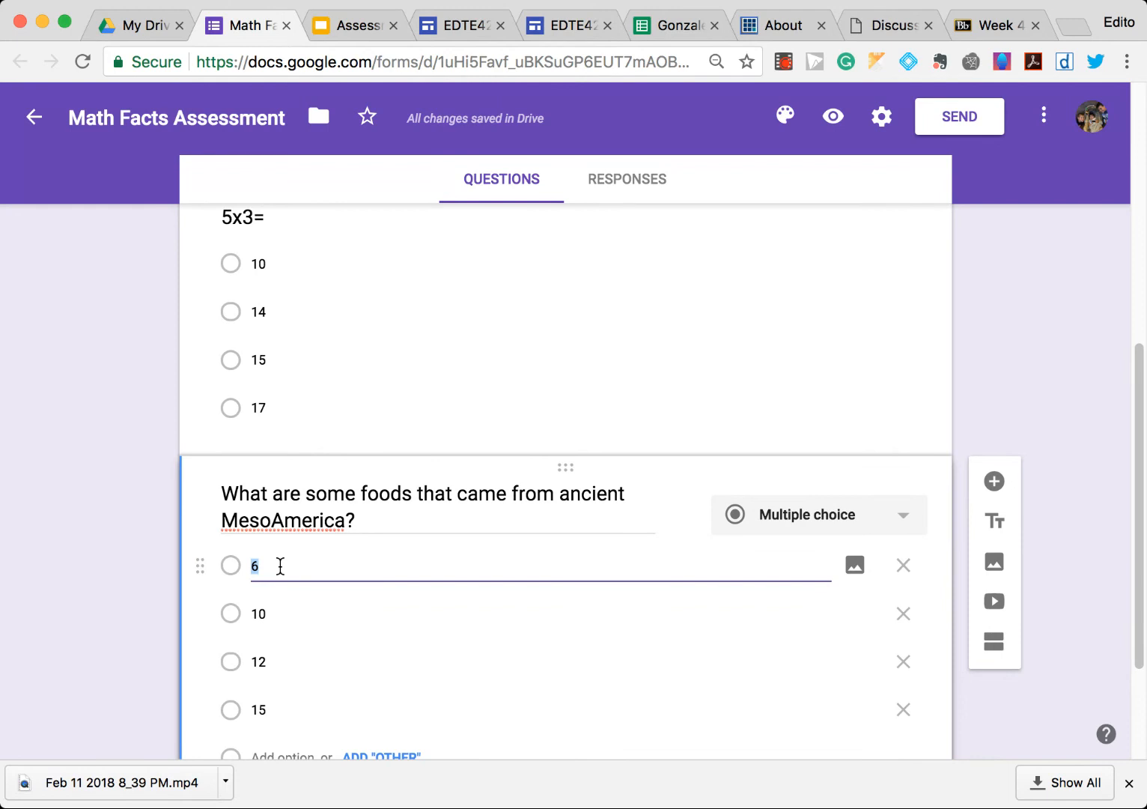
key("Return")
type("tomatl")
key("Return")
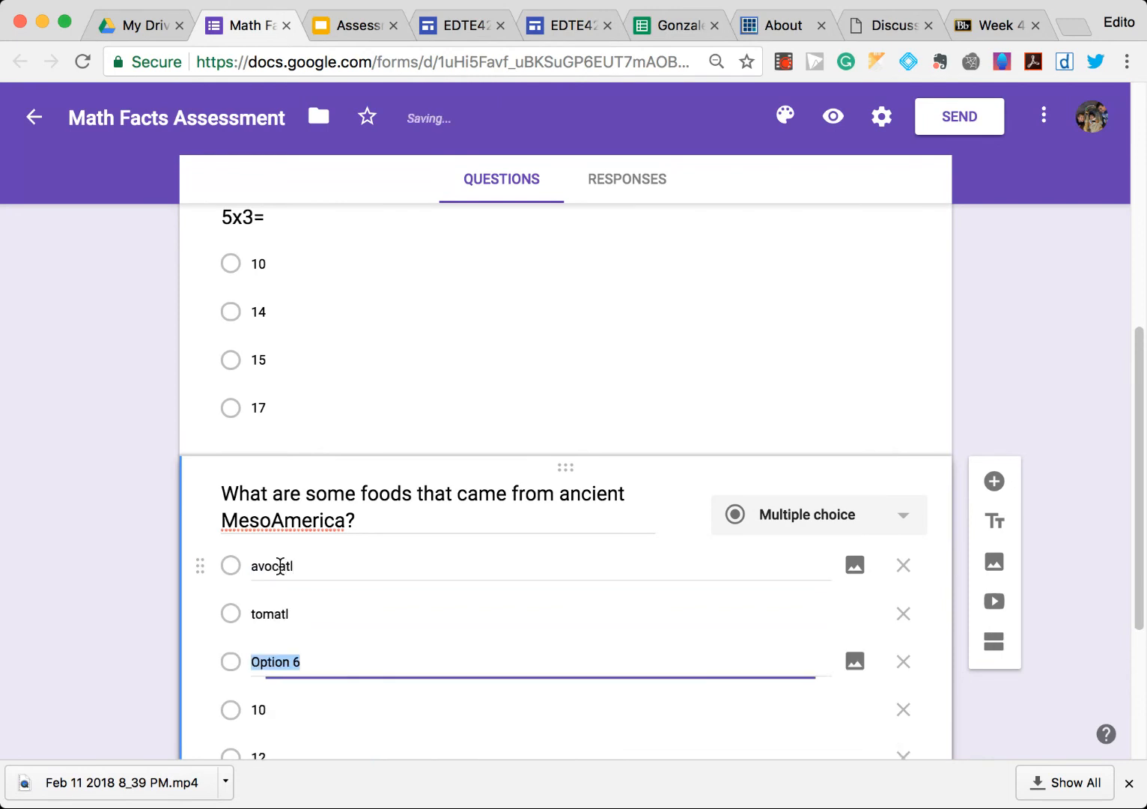
type("shoc")
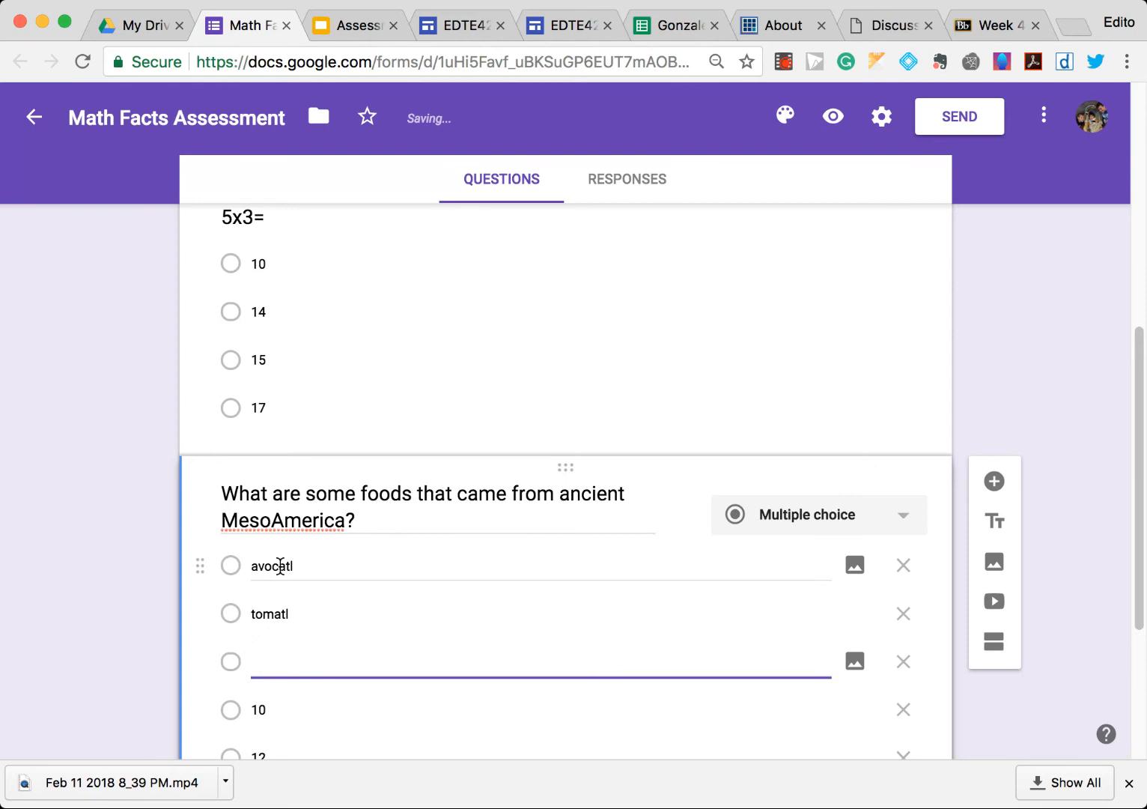
type("chocolatl")
key("Return")
scroll(279, 565, "down", 2)
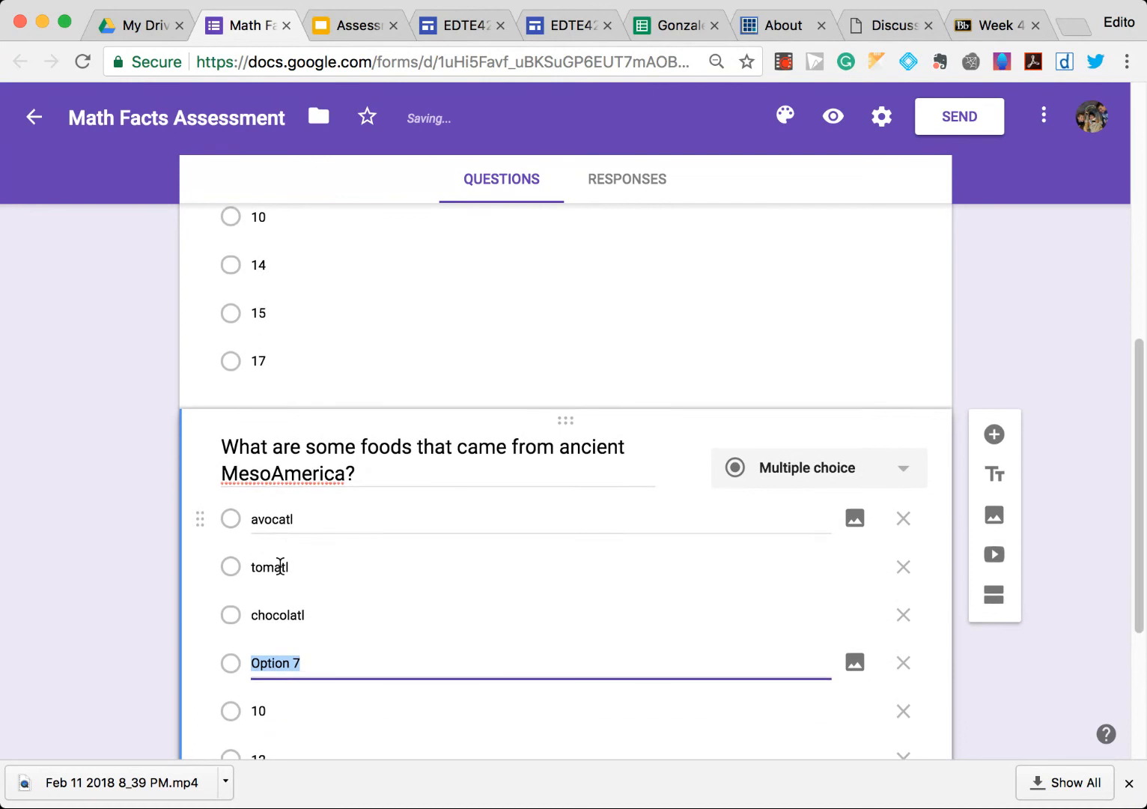
type("tam")
type("tl")
key("BackSpace")
key("BackSpace")
type("atl")
- Delete the 10 and 12 options and change the 15 option to All the above
scroll(276, 635, "down", 2)
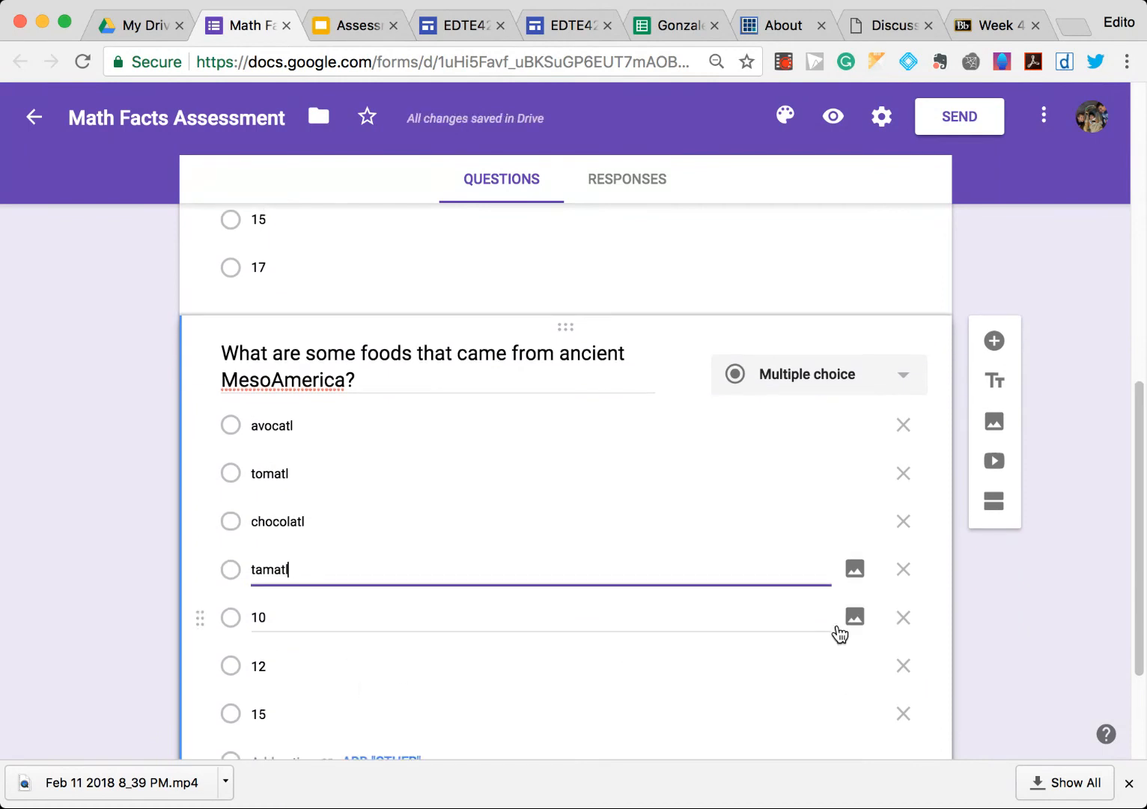
left_click(903, 618)
left_click(903, 618)
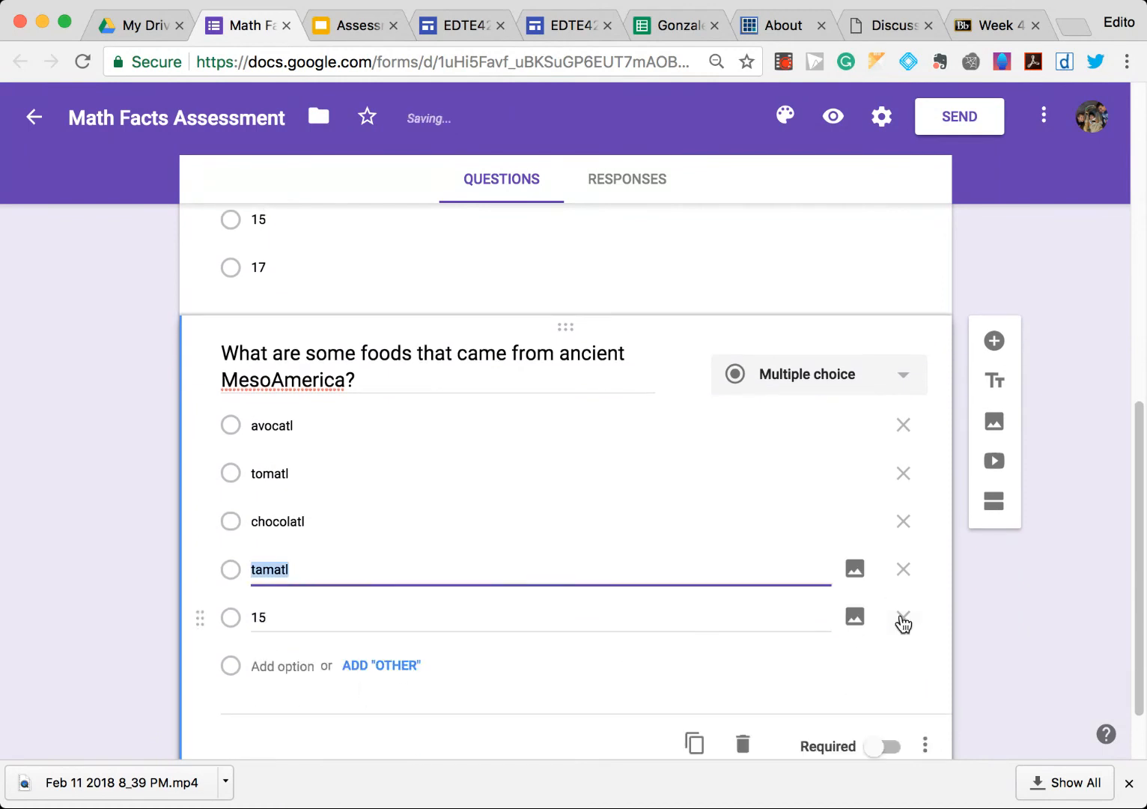
left_click(360, 617)
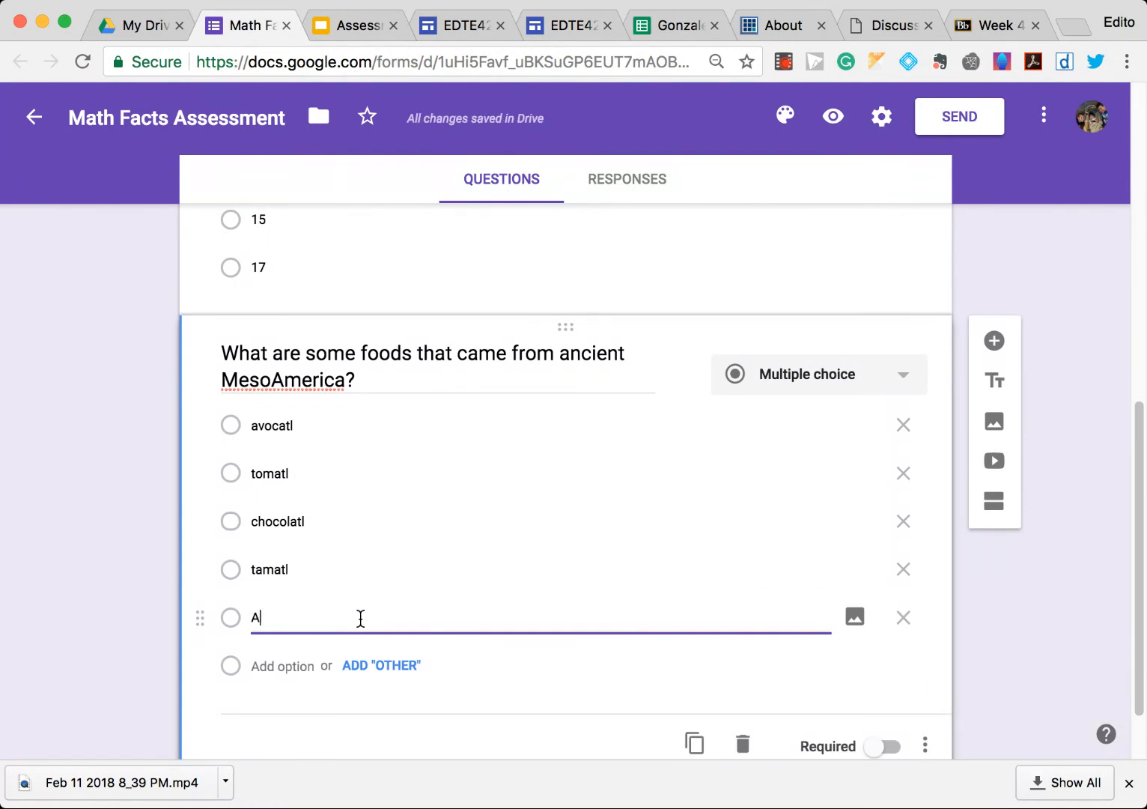
key("BackSpace")
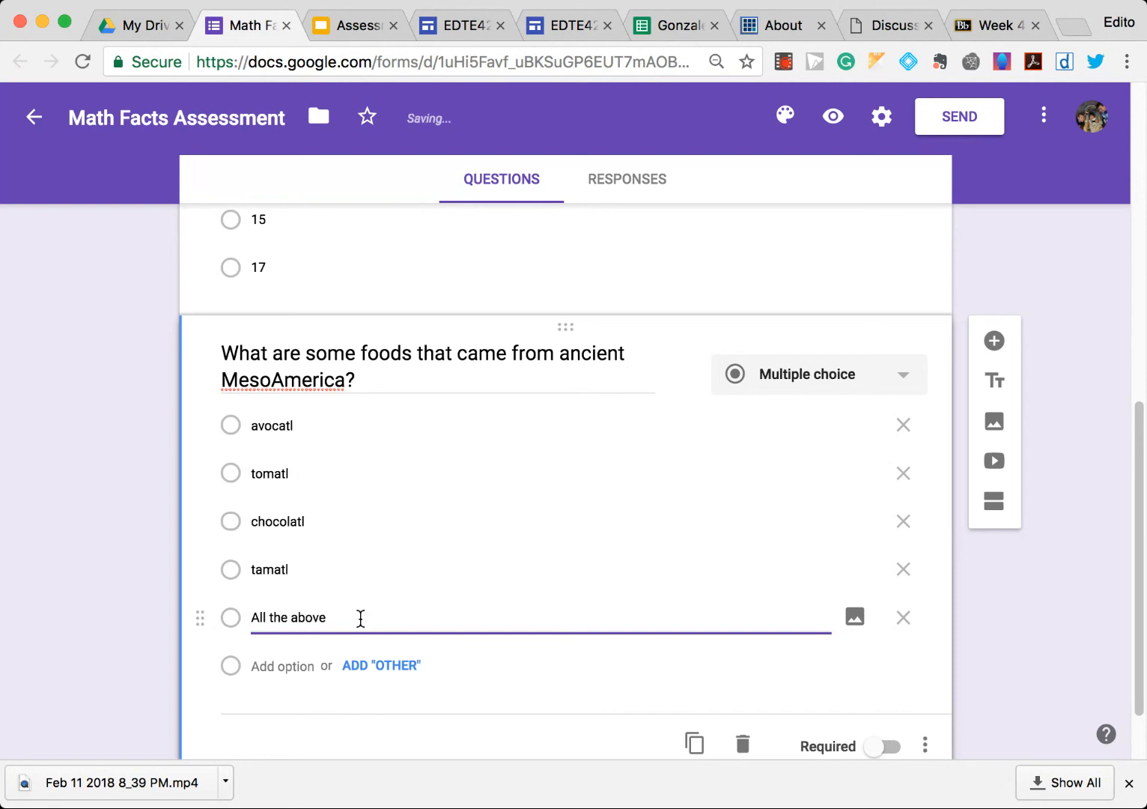
- Insert an image found by searching "chocolatl avocatl tomatl", choosing the guacamole and limes photo
left_click(1022, 604)
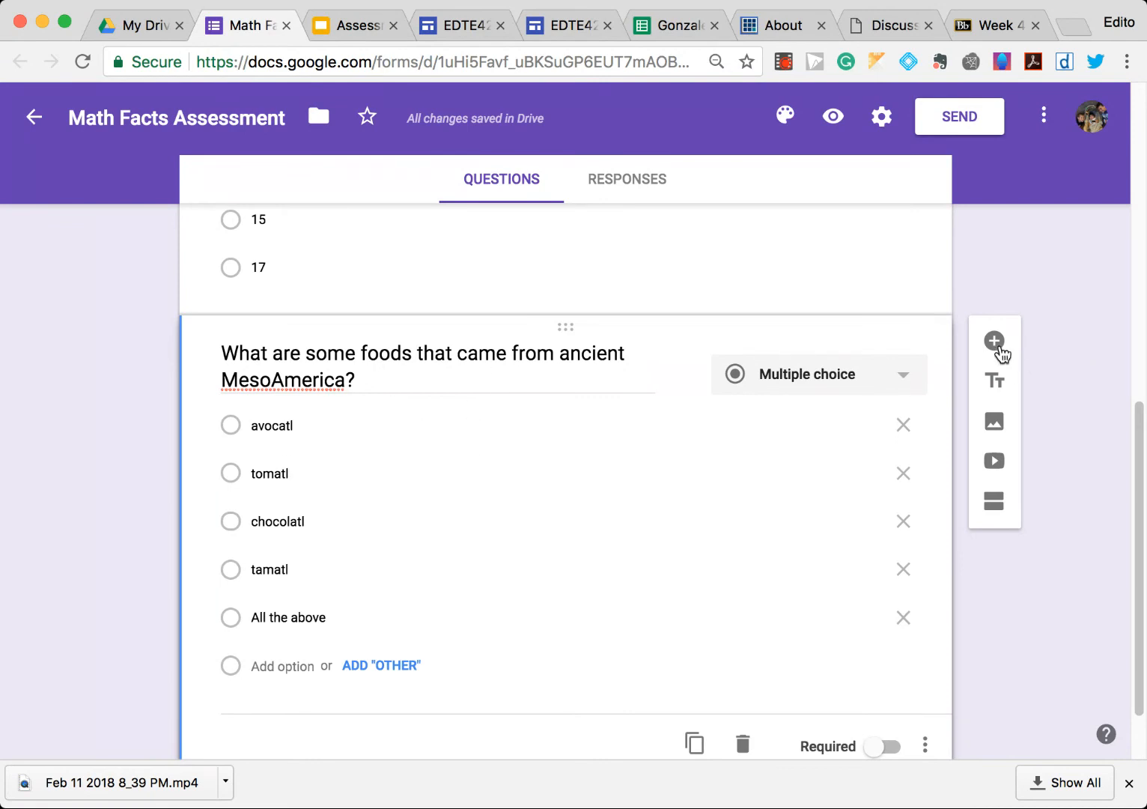
left_click(996, 422)
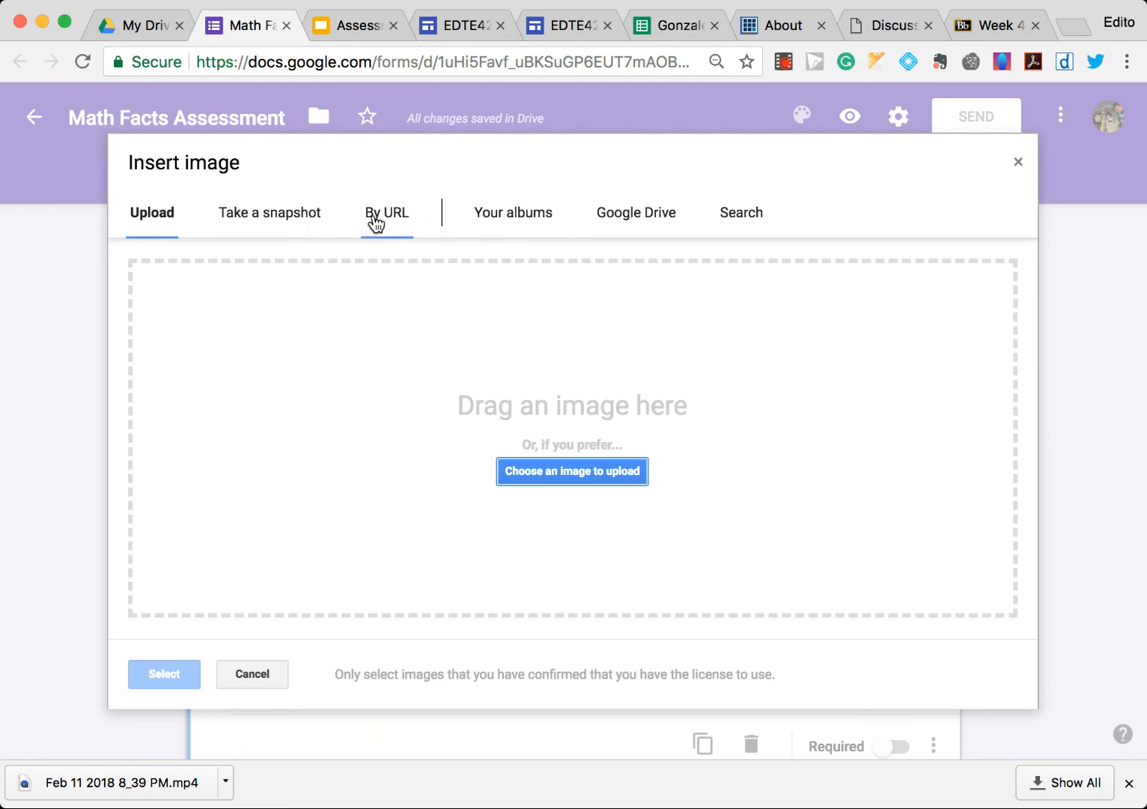
left_click(732, 216)
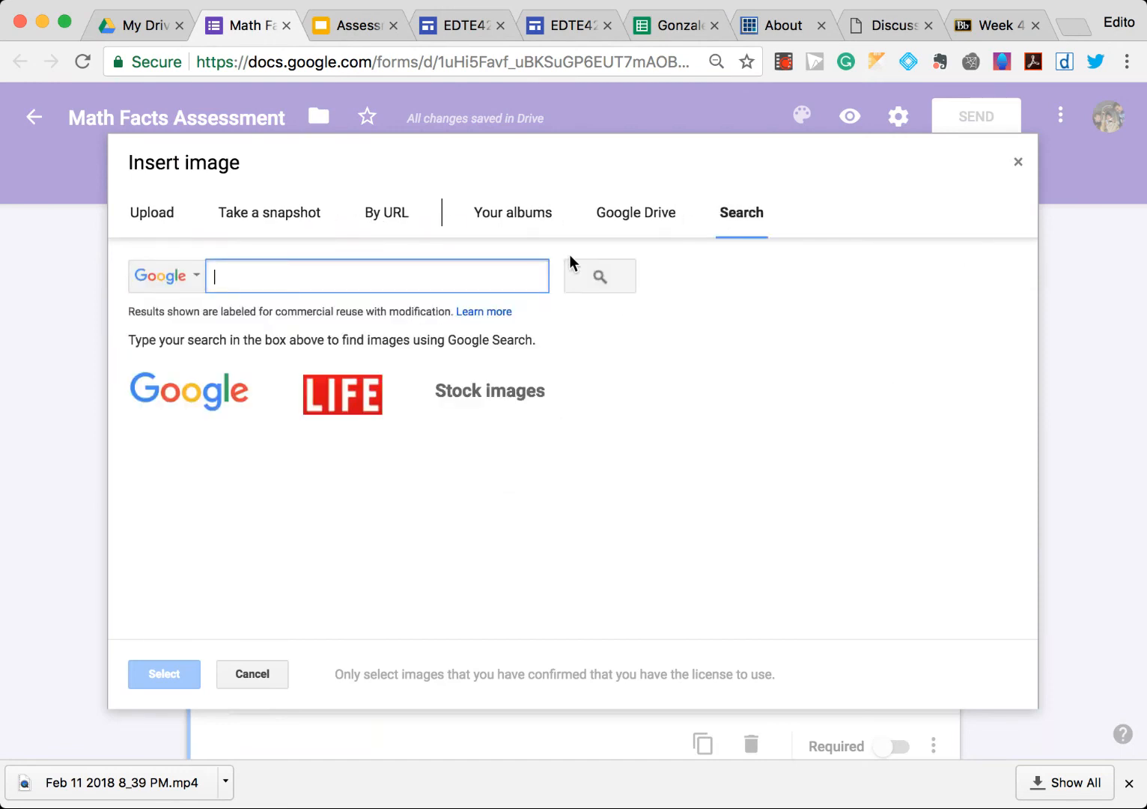
type("chocot")
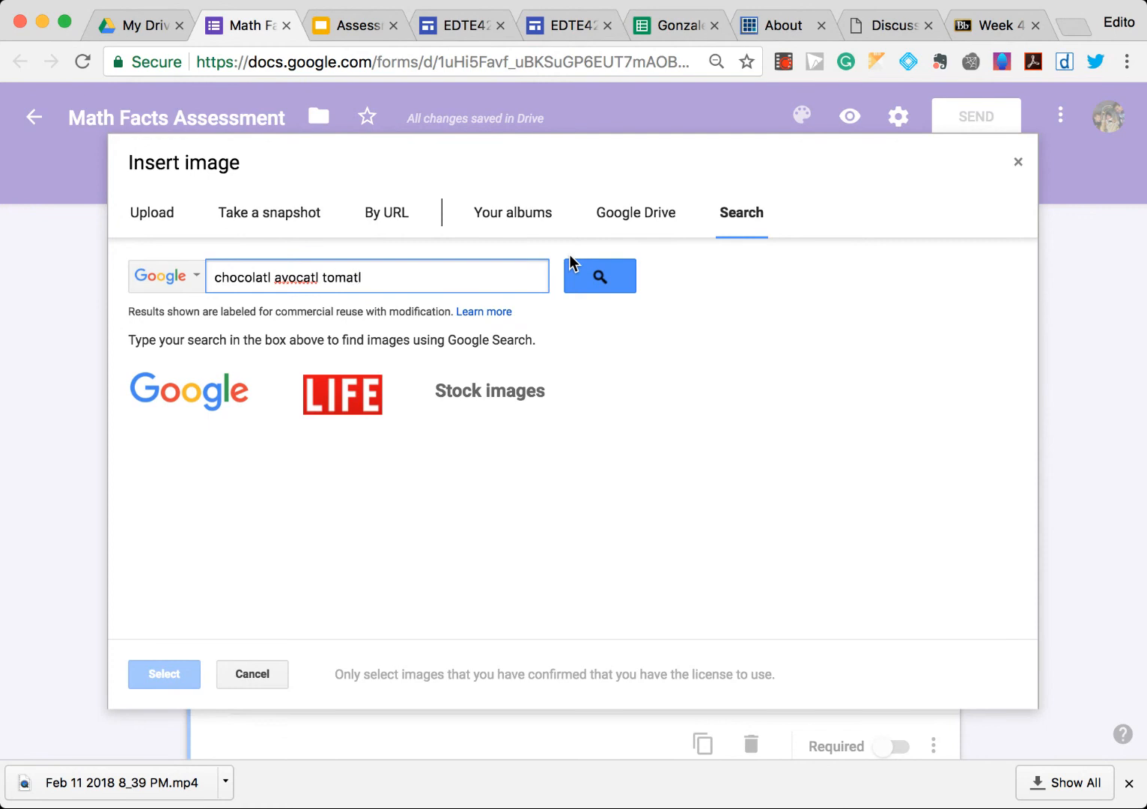
left_click(570, 263)
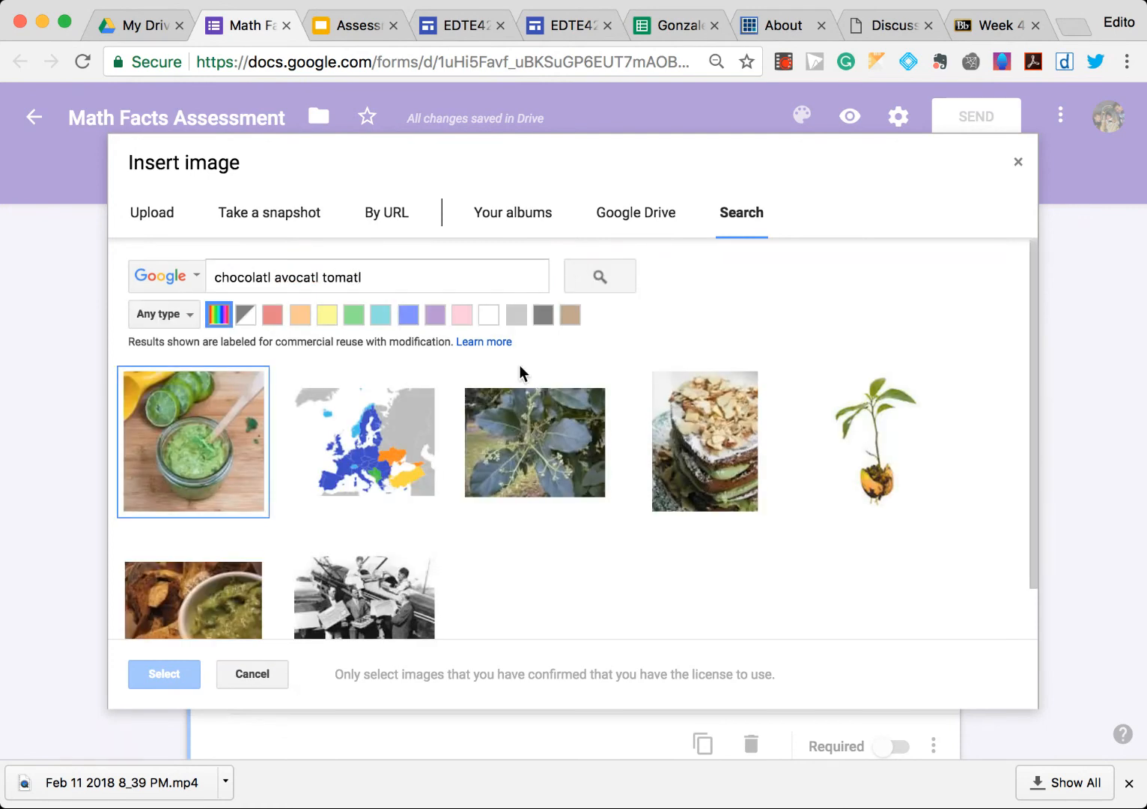
scroll(524, 386, "down", 1)
scroll(526, 389, "down", 1)
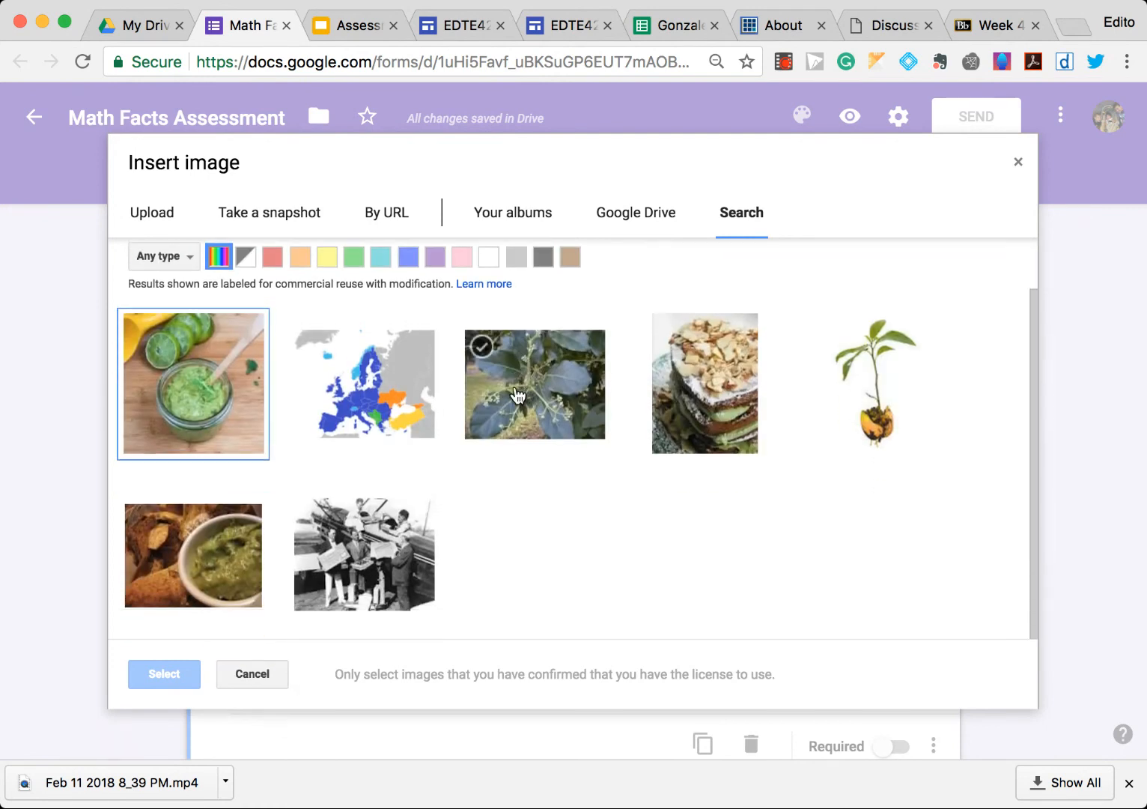
left_click(228, 371)
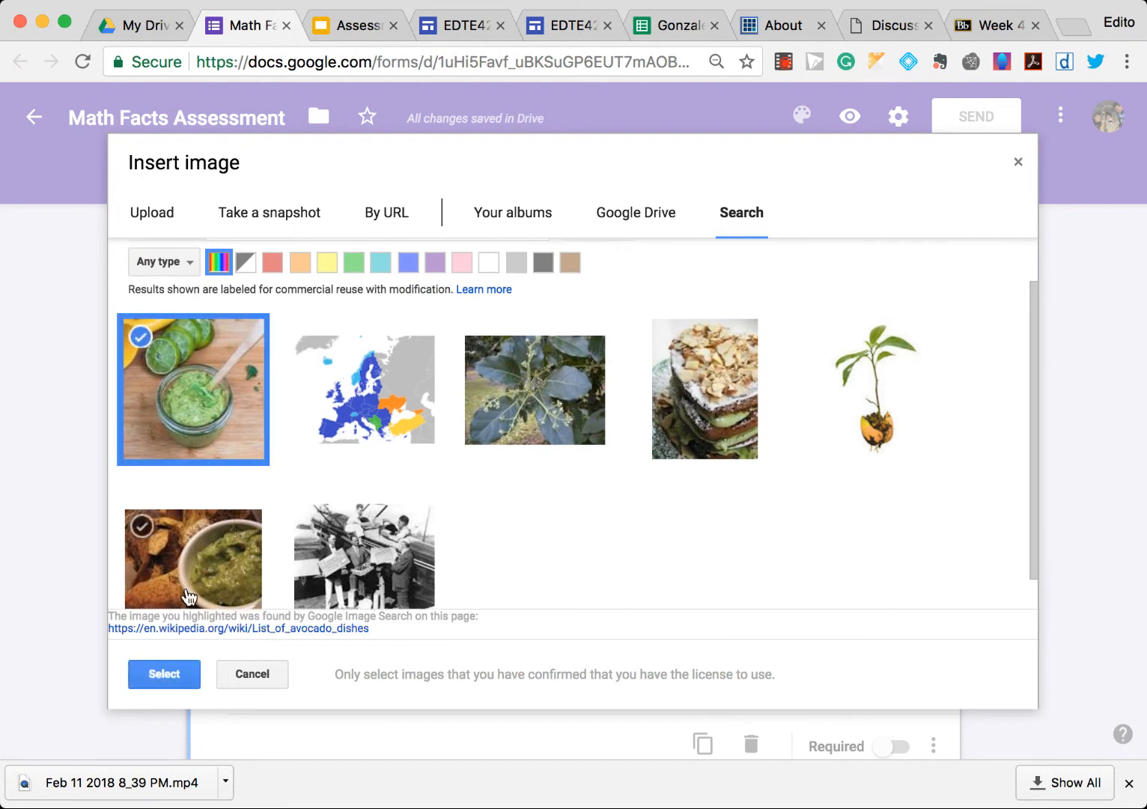
left_click(169, 673)
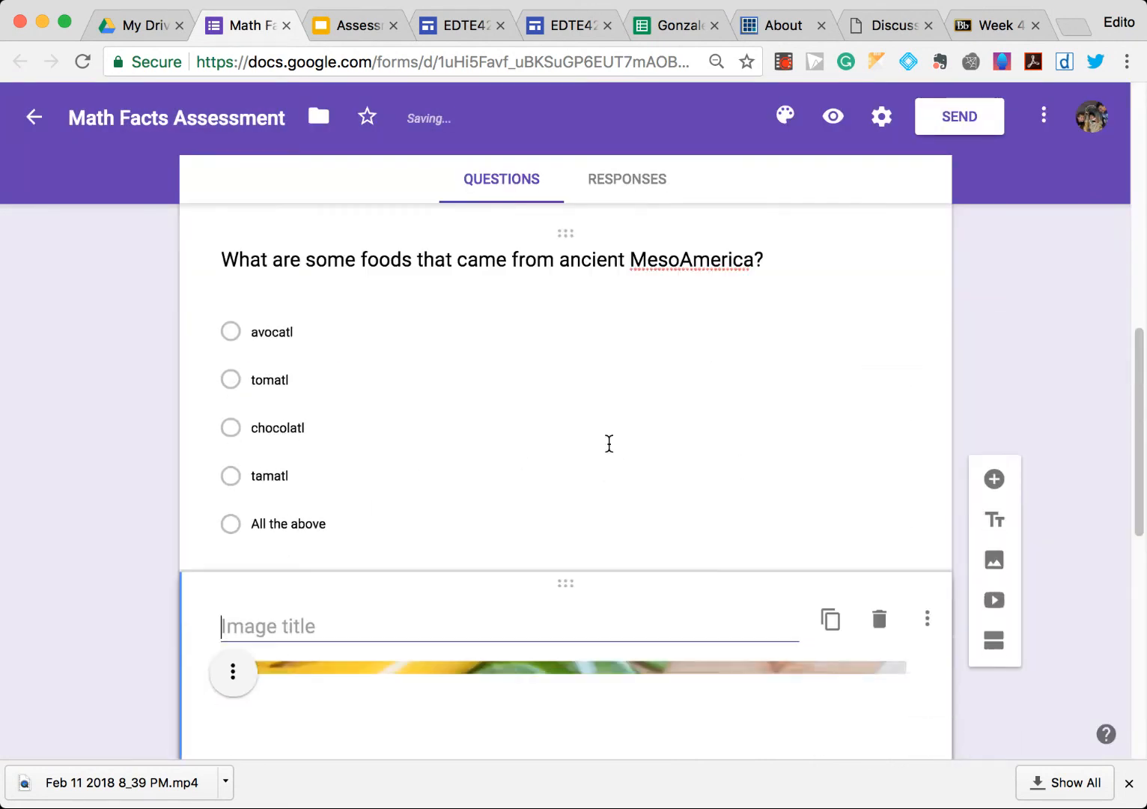
- Move the image above the MesoAmerica question and title it Ancient MesoAmerican Foods
scroll(606, 446, "down", 2)
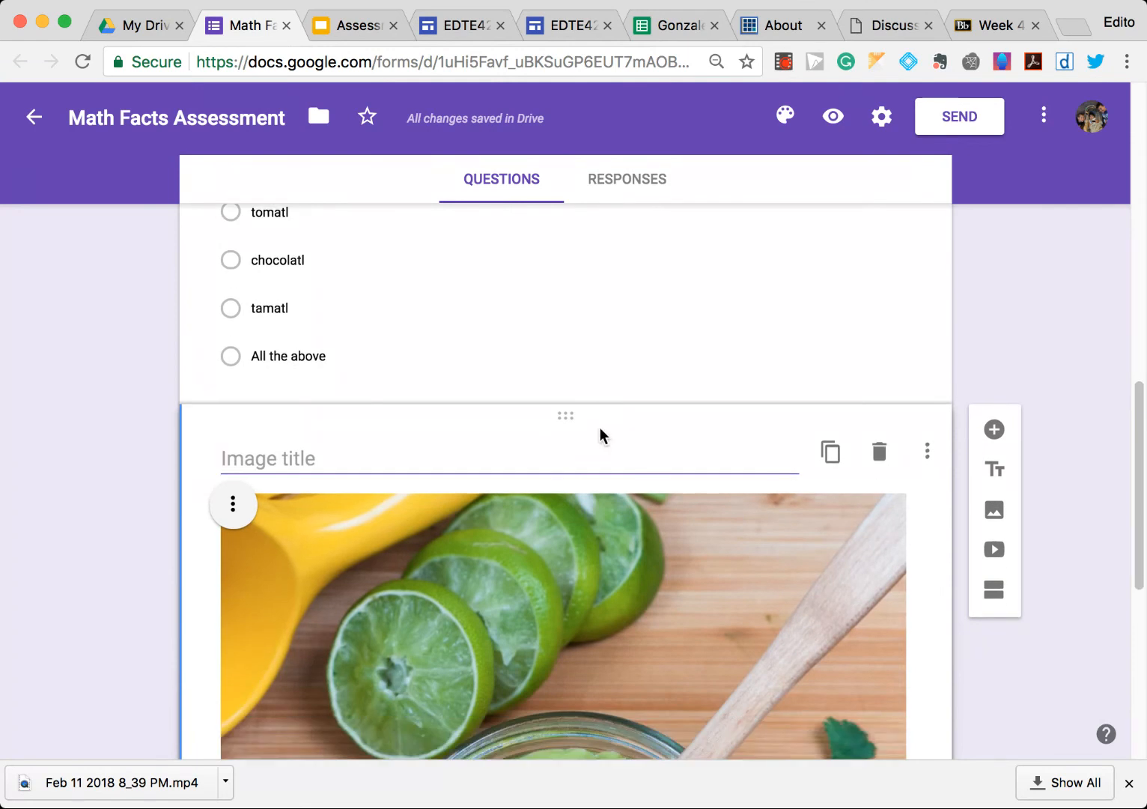
left_click_drag(568, 416, 505, 333)
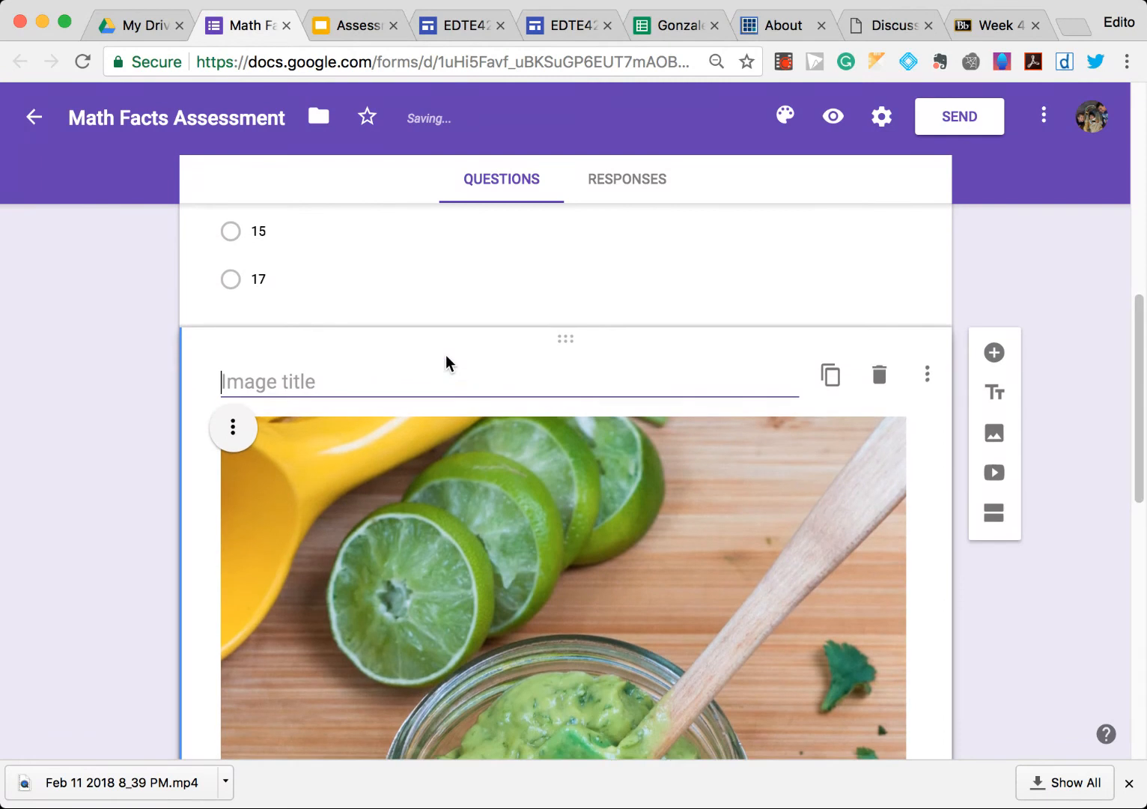
left_click(452, 387)
type("A")
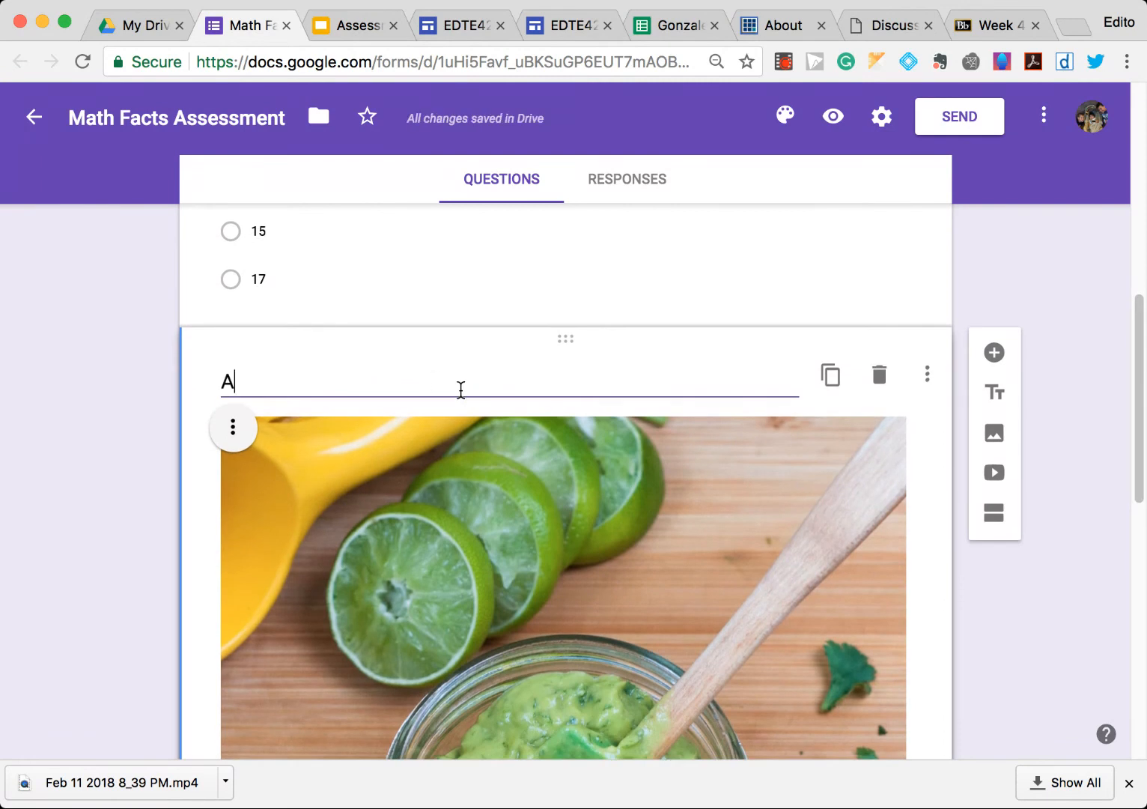
type("ncient Meso")
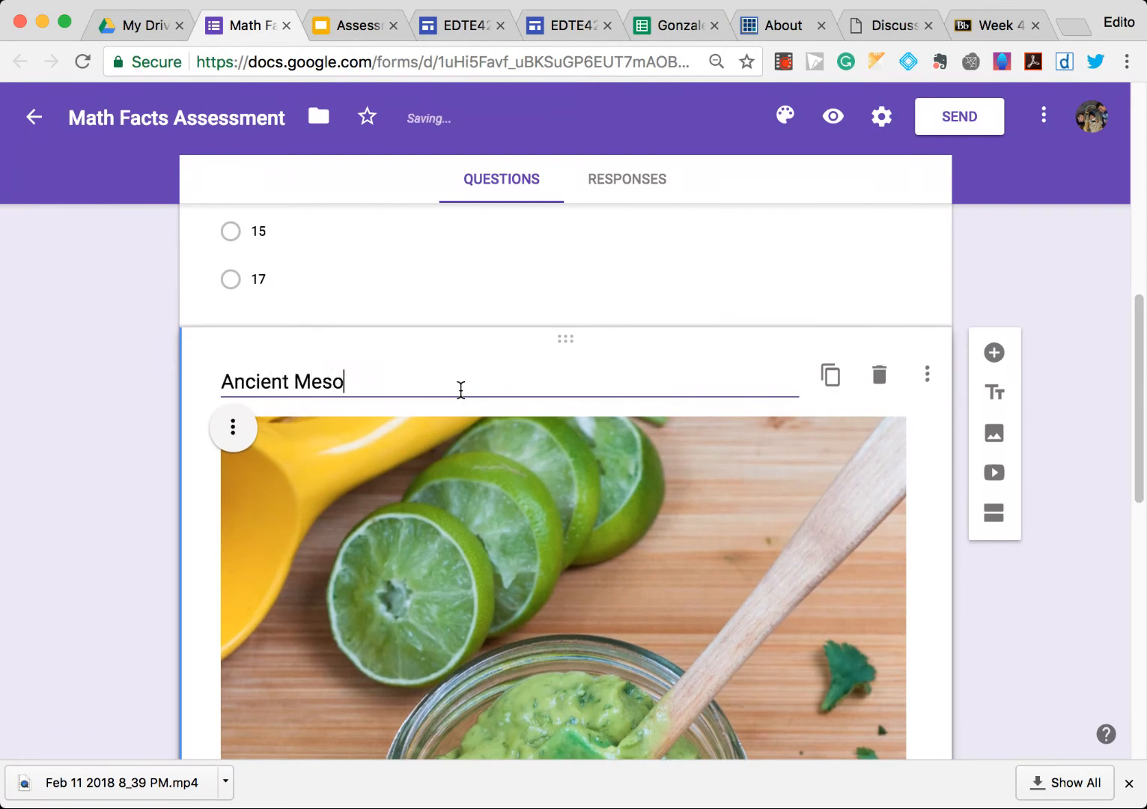
type("American Foods")
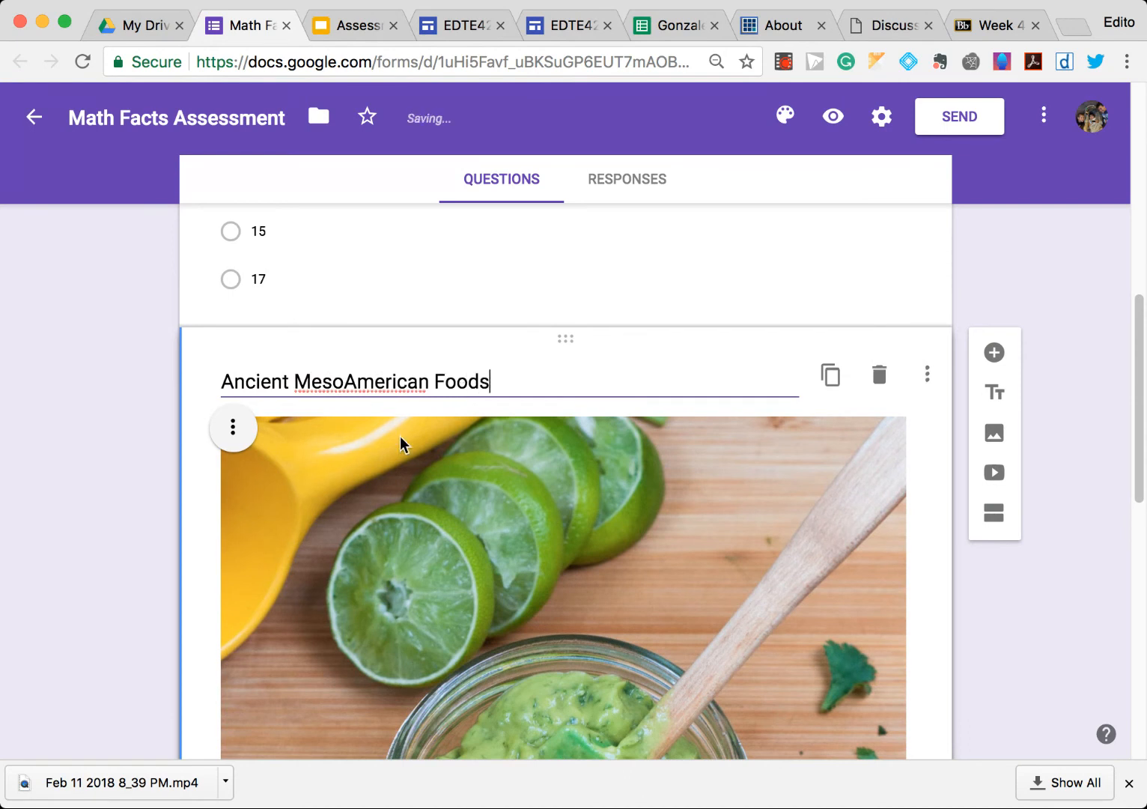
scroll(384, 440, "down", 6)
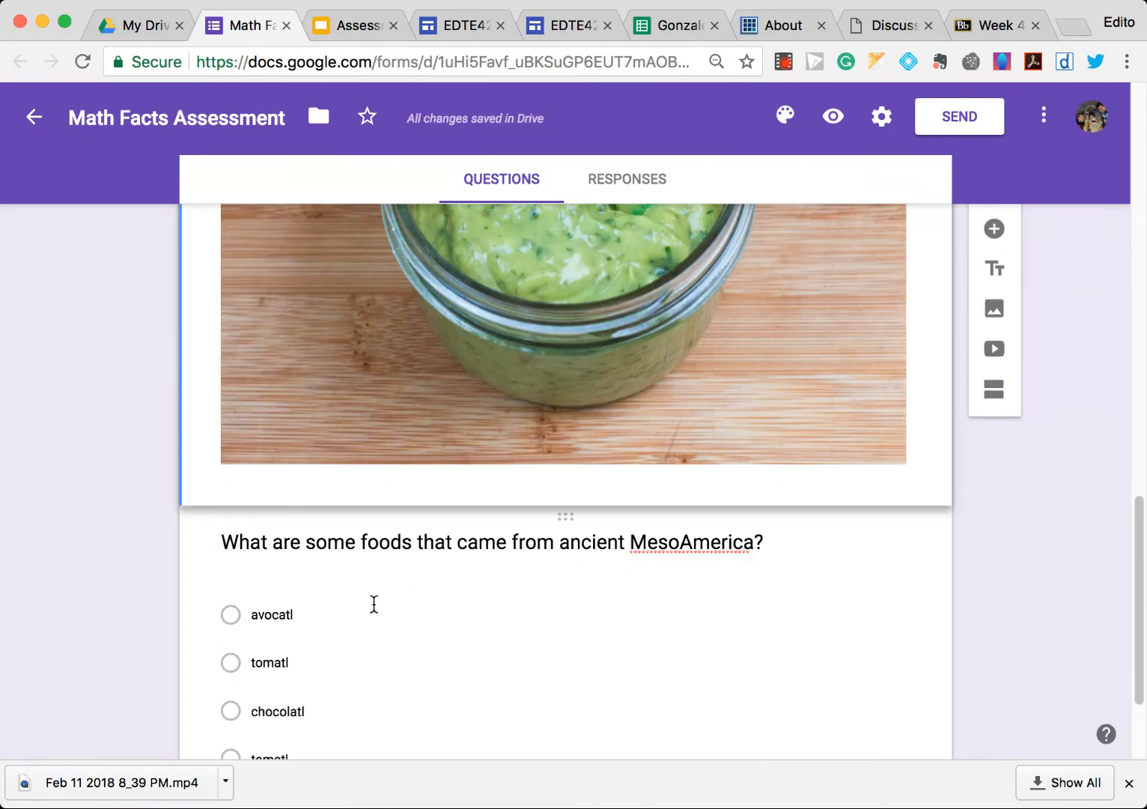
scroll(592, 576, "up", 1)
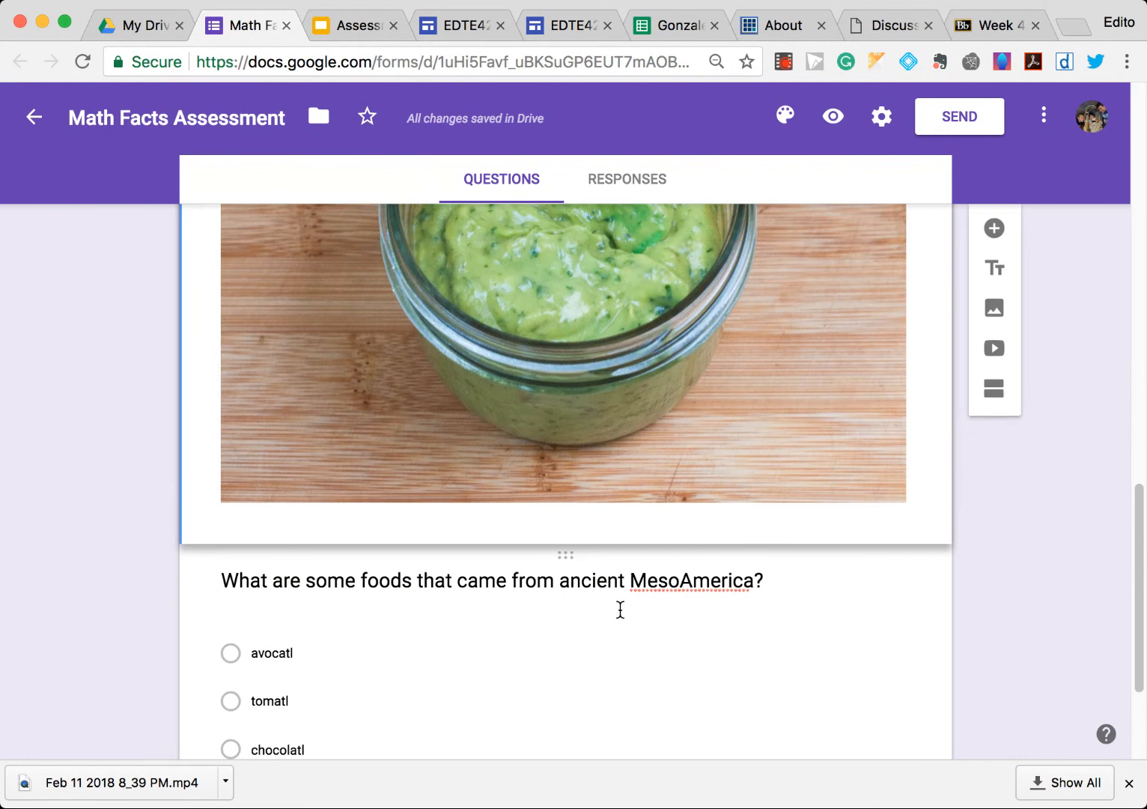
scroll(609, 327, "up", 6)
scroll(592, 399, "down", 8)
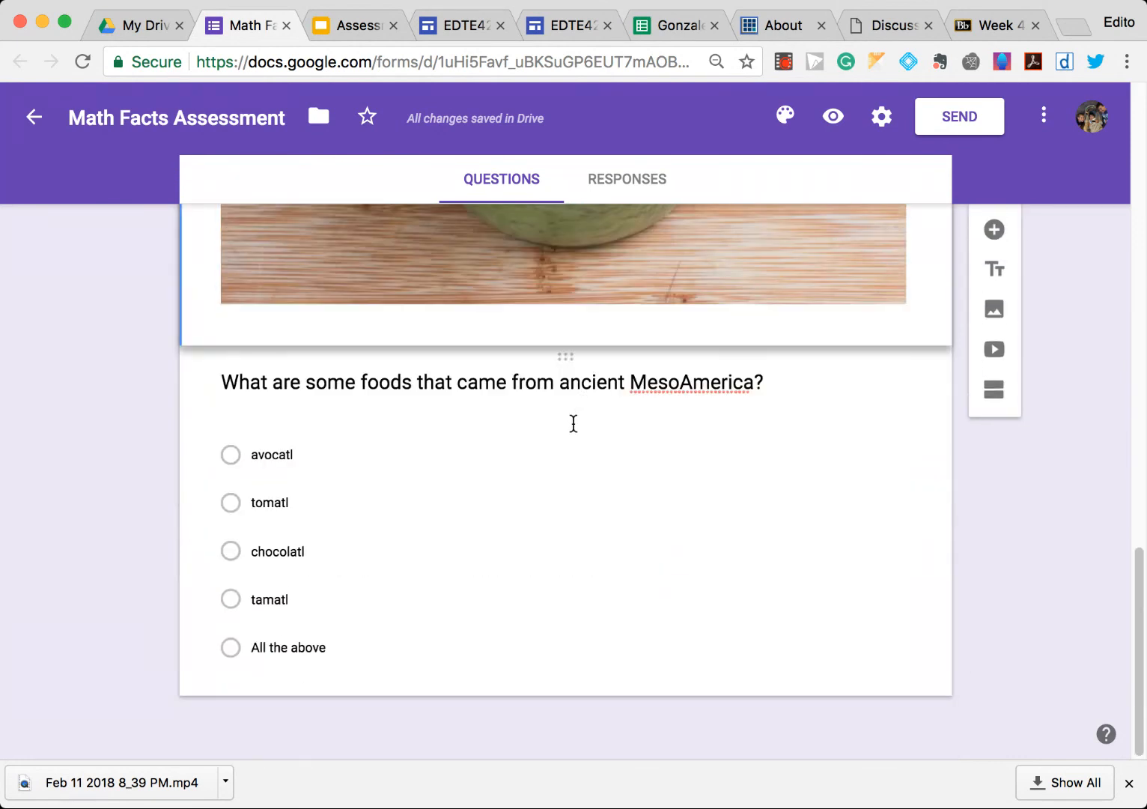
- Add a new blank question and move it below the MesoAmerica foods question
left_click(984, 235)
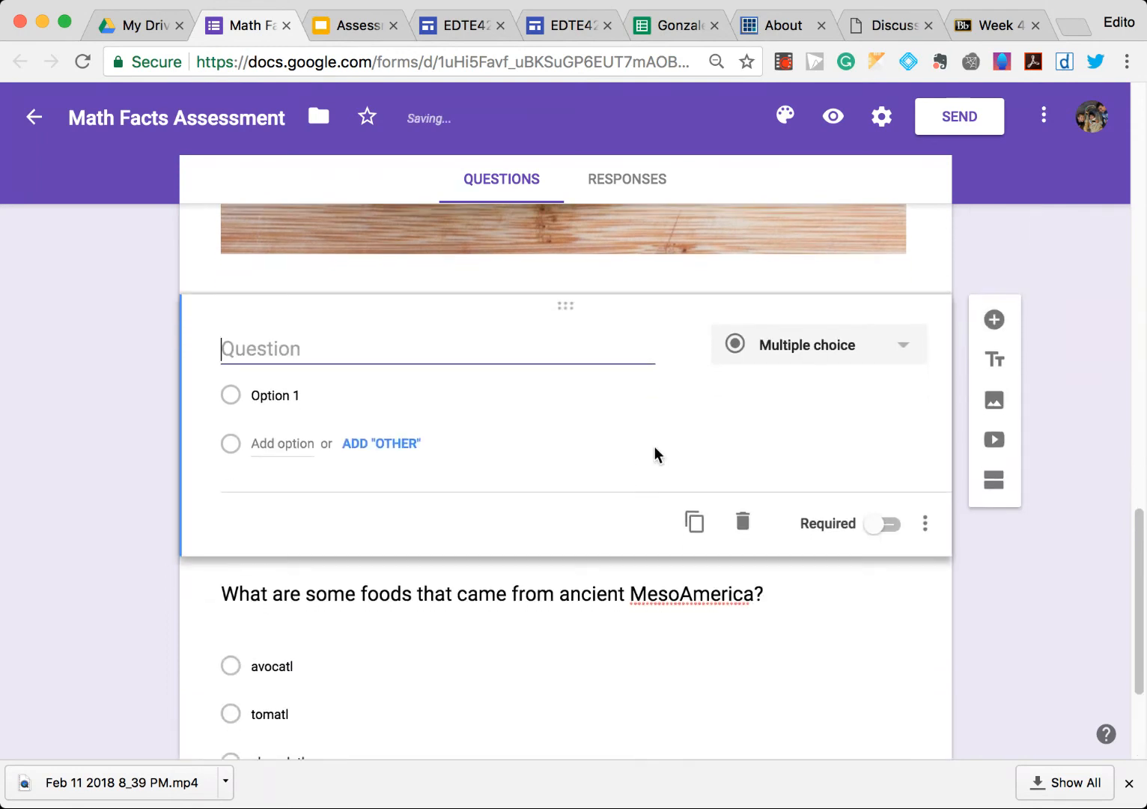
left_click_drag(564, 313, 548, 617)
scroll(533, 560, "down", 1)
scroll(535, 563, "up", 5)
scroll(533, 566, "down", 2)
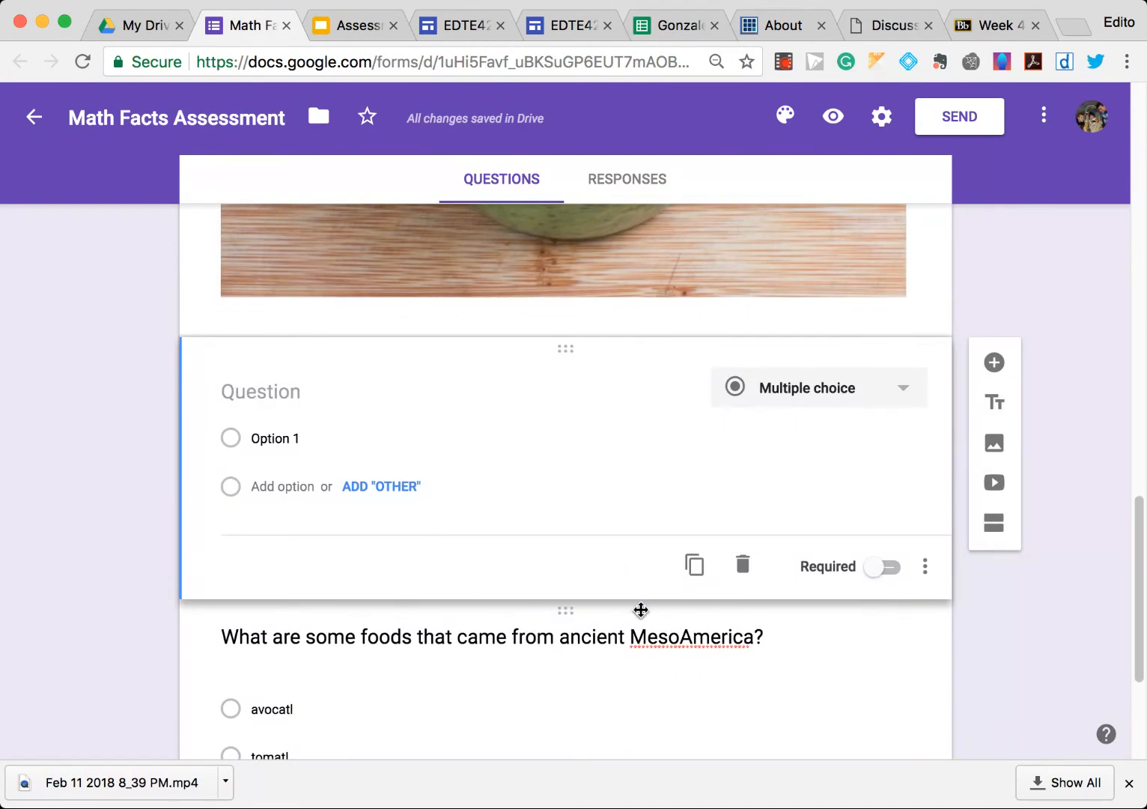
left_click_drag(604, 615, 584, 438)
scroll(584, 448, "down", 4)
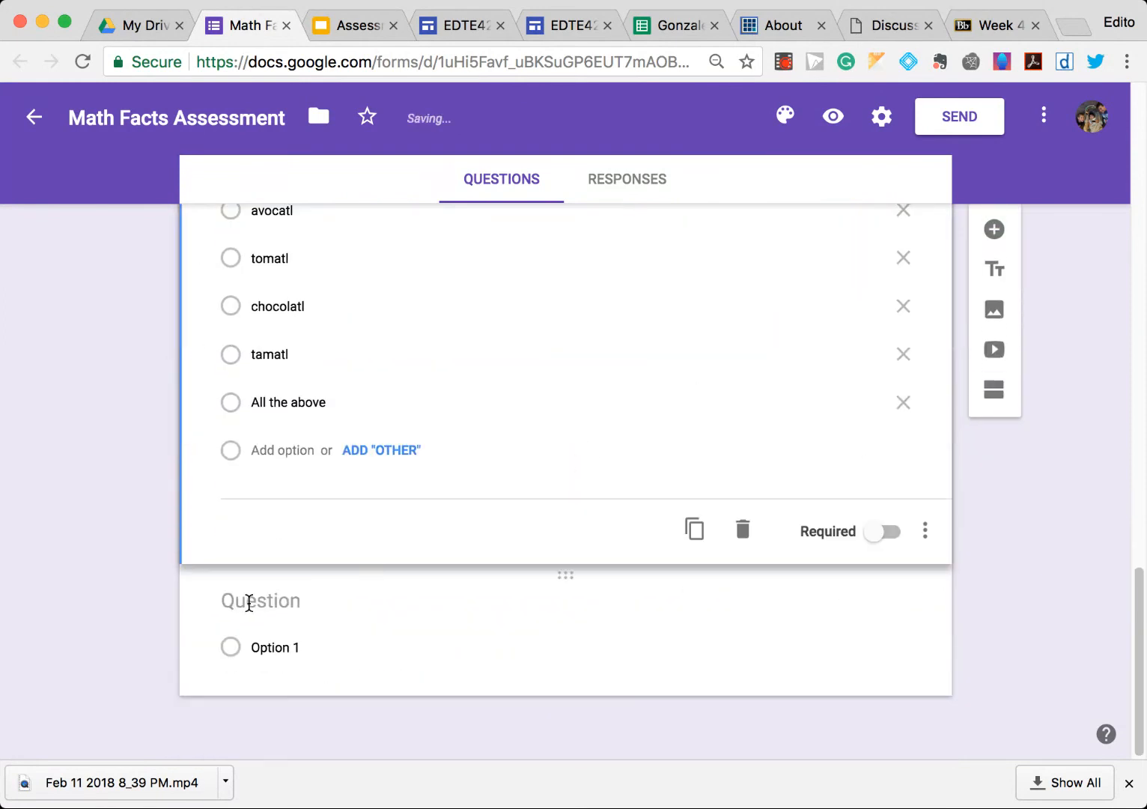
- Enter the question What is the name of the dance that appears in the video above? and make it multiple choice
left_click(249, 602)
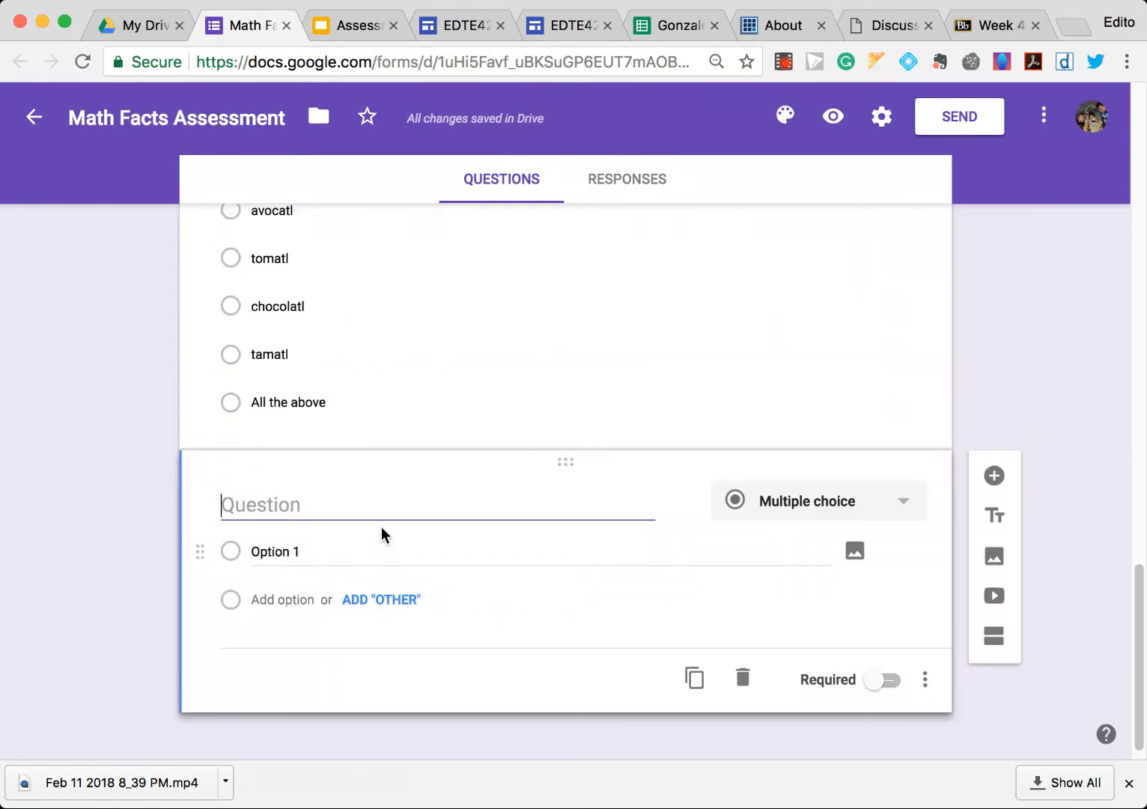
type("What is the name of the ")
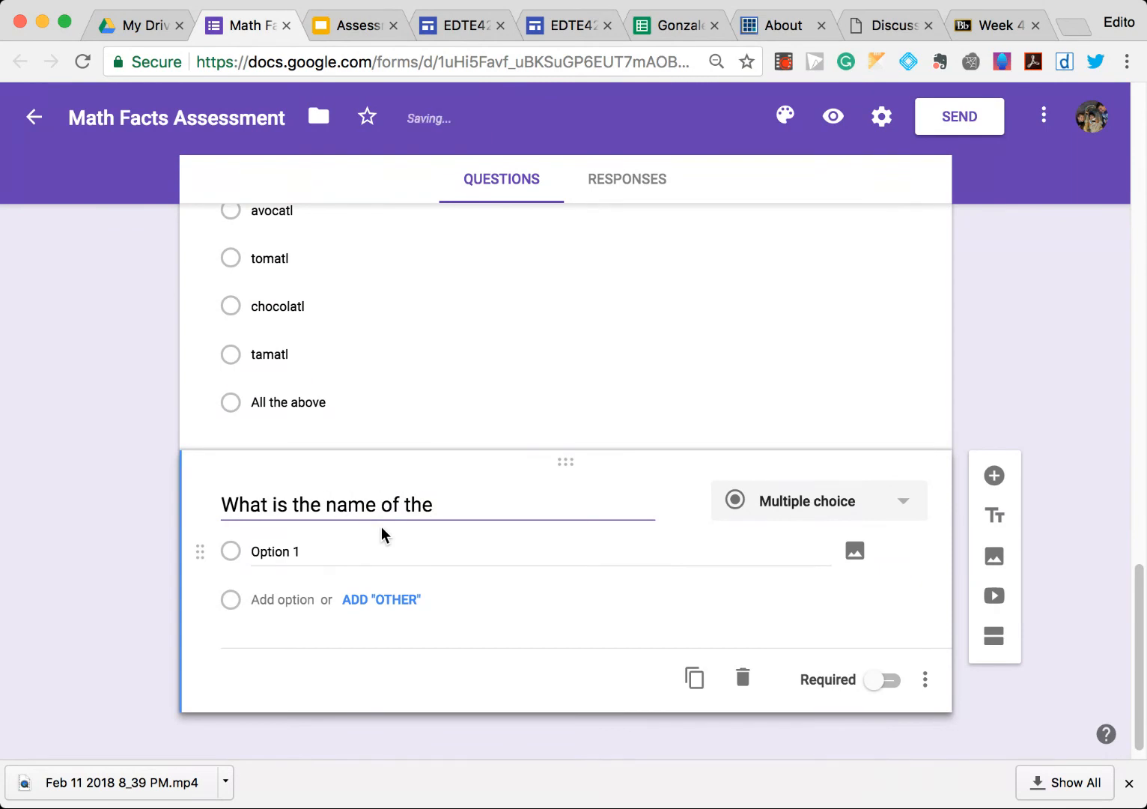
type("dance that ap")
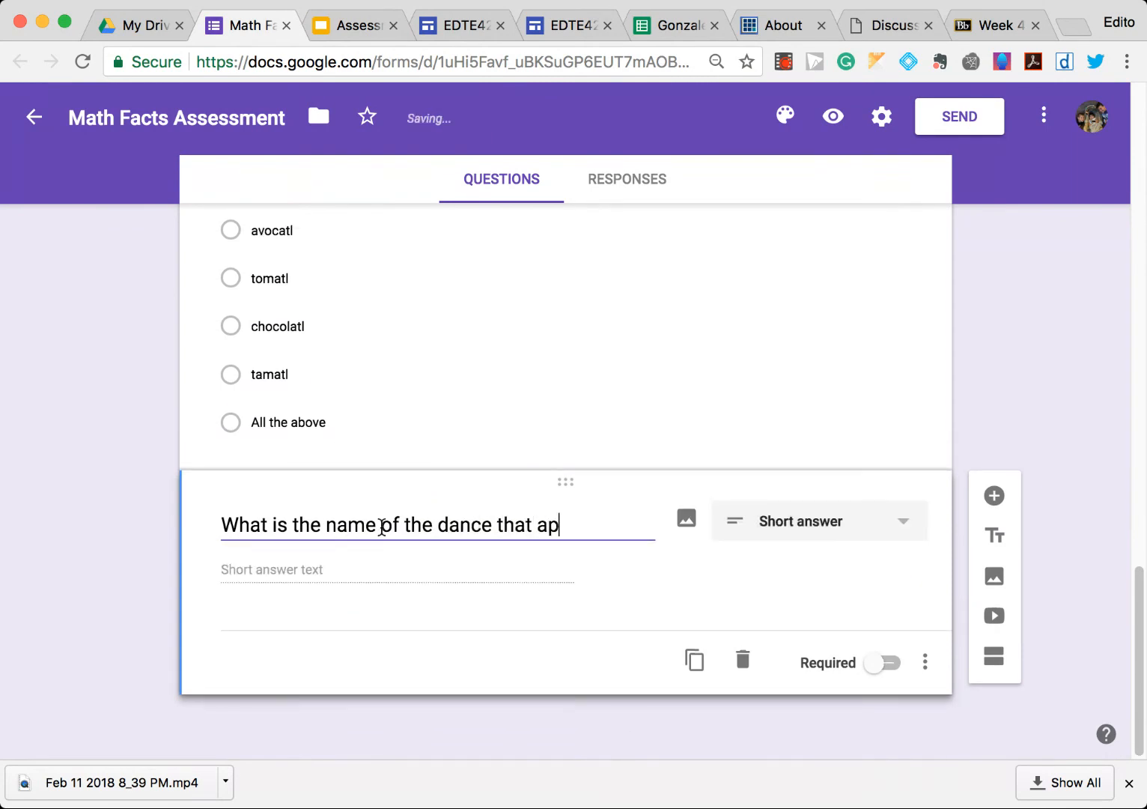
type("pears in the ")
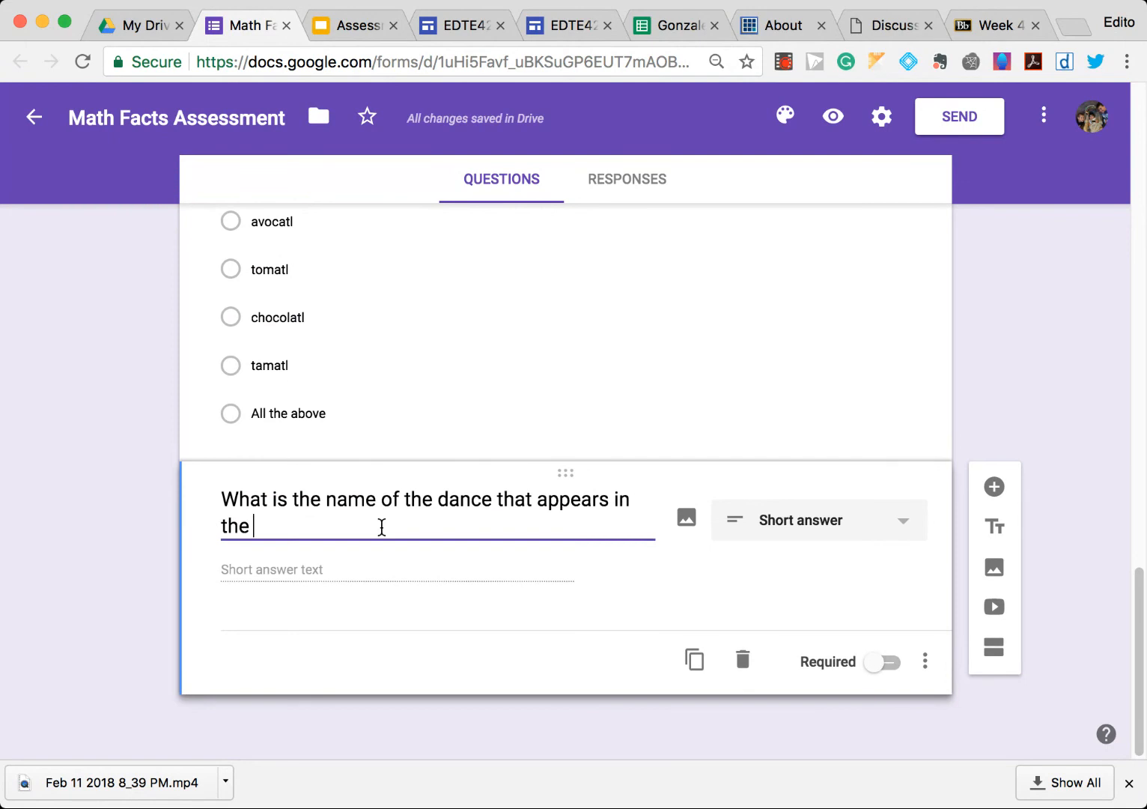
type("video above?")
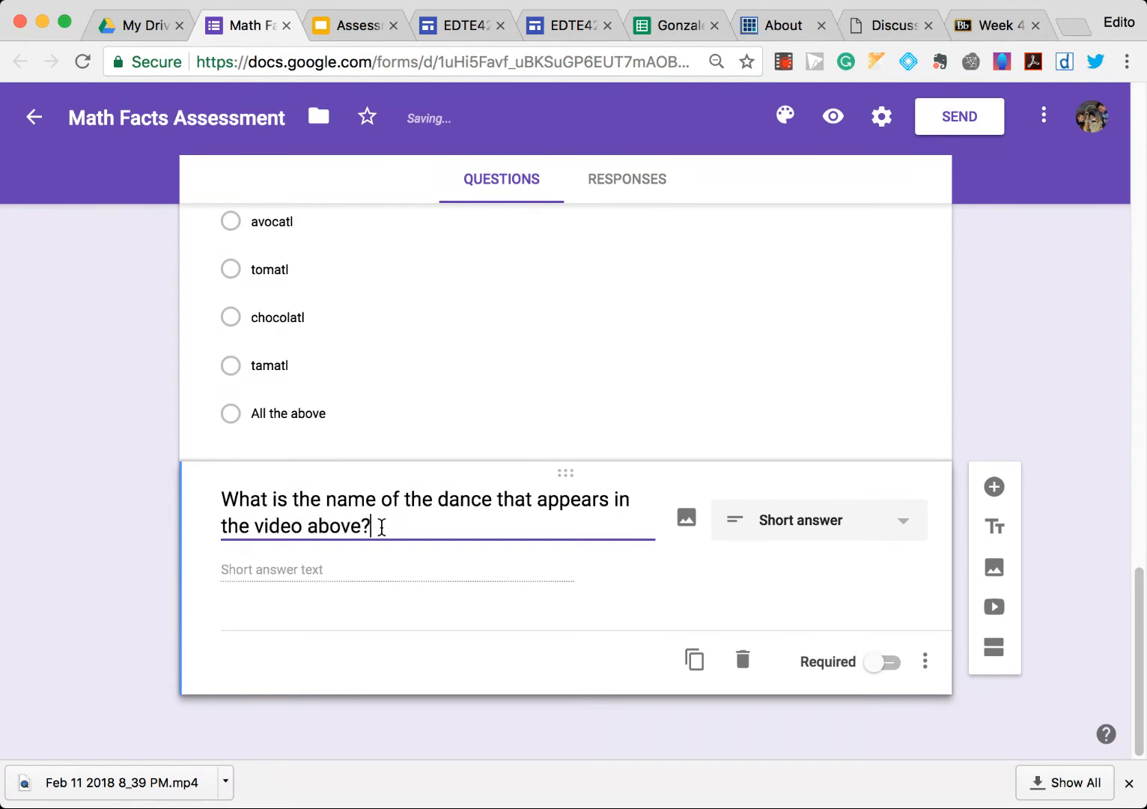
left_click(816, 522)
left_click(824, 315)
- Add the answer options The Dougie, The Moonwalk and The Whip and Nae
left_click(327, 555)
type("The Dougie")
key("Return")
type("The Moonwalk")
key("Return")
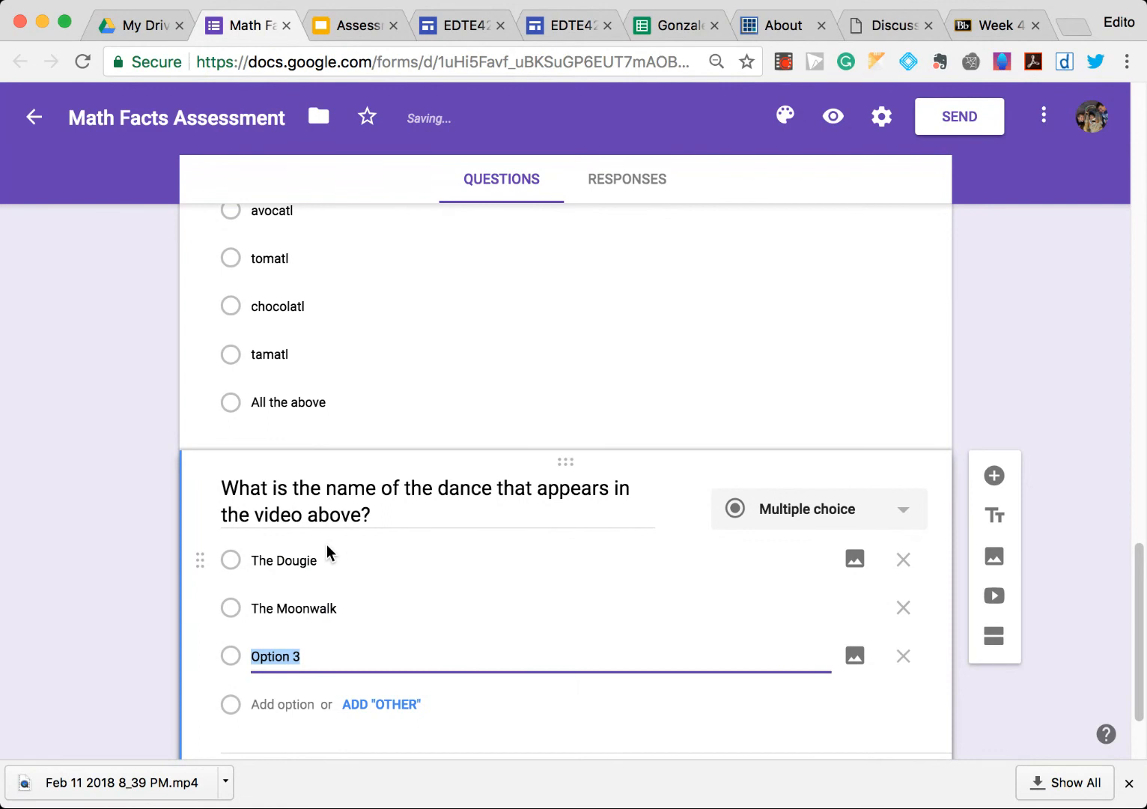
type("Whip")
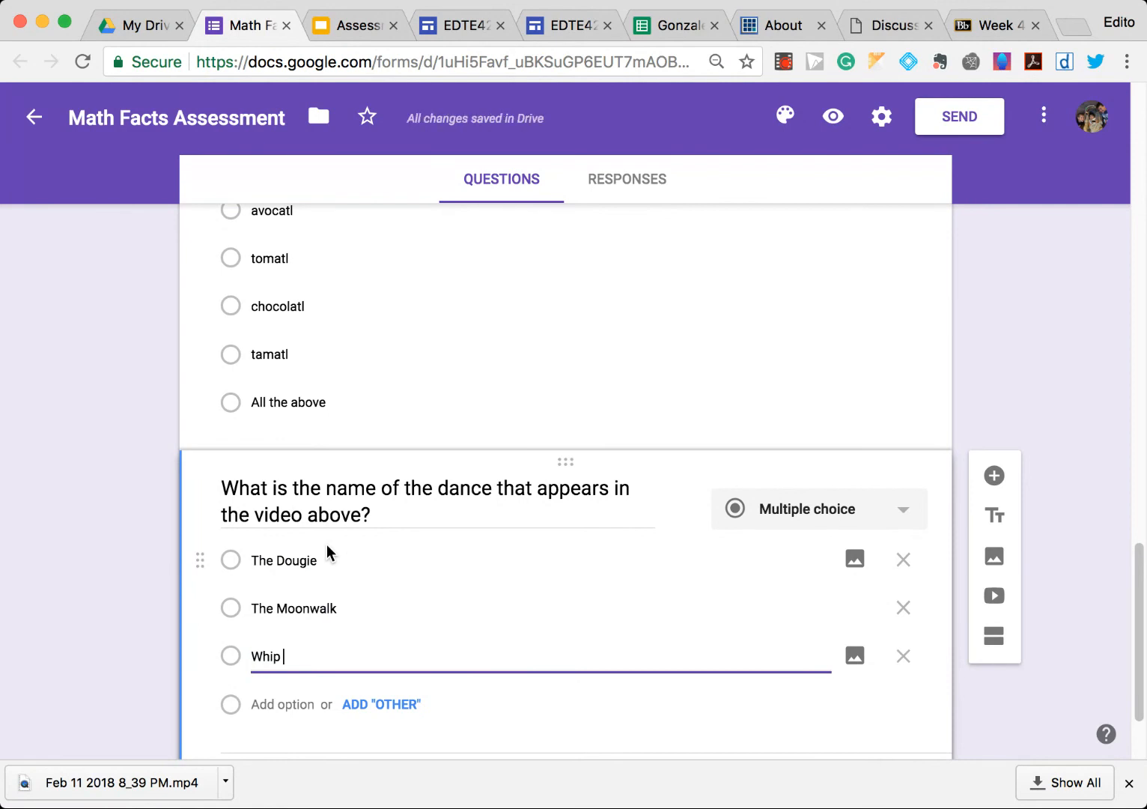
key("BackSpace")
key("BackSpace")
key("BackSpace")
key("BackSpace")
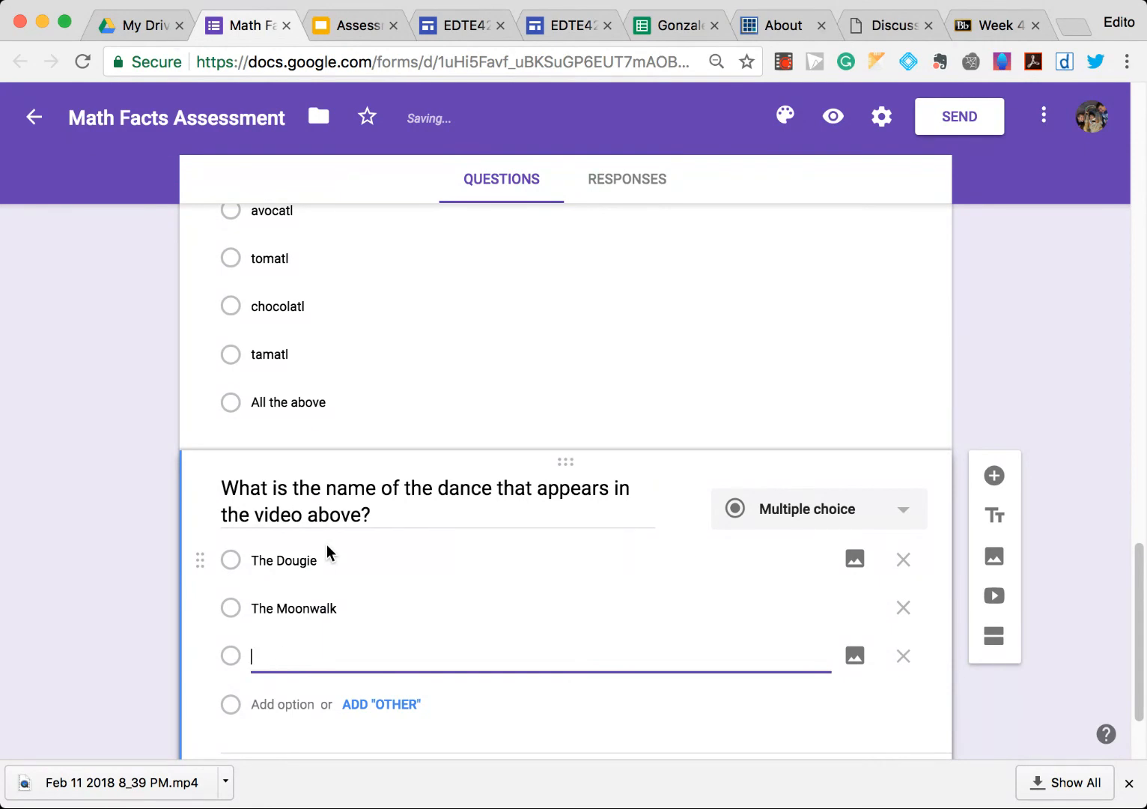
type("The Whip and Nae")
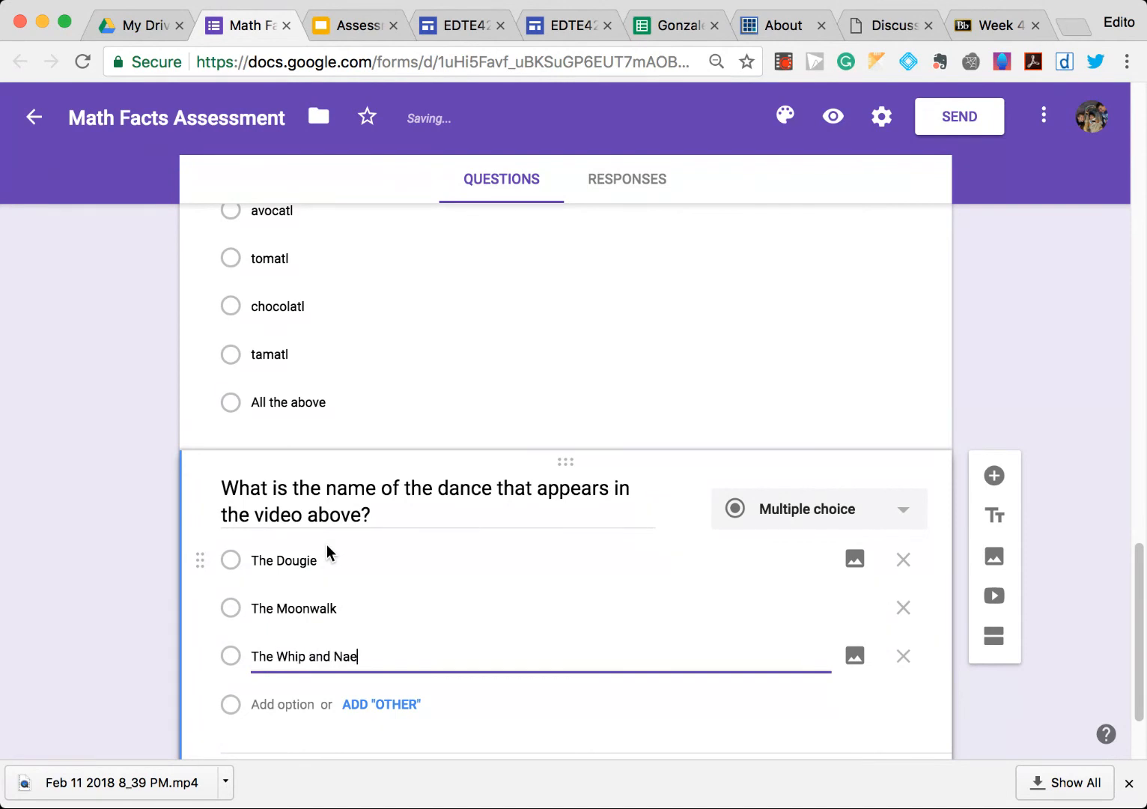
left_click(995, 479)
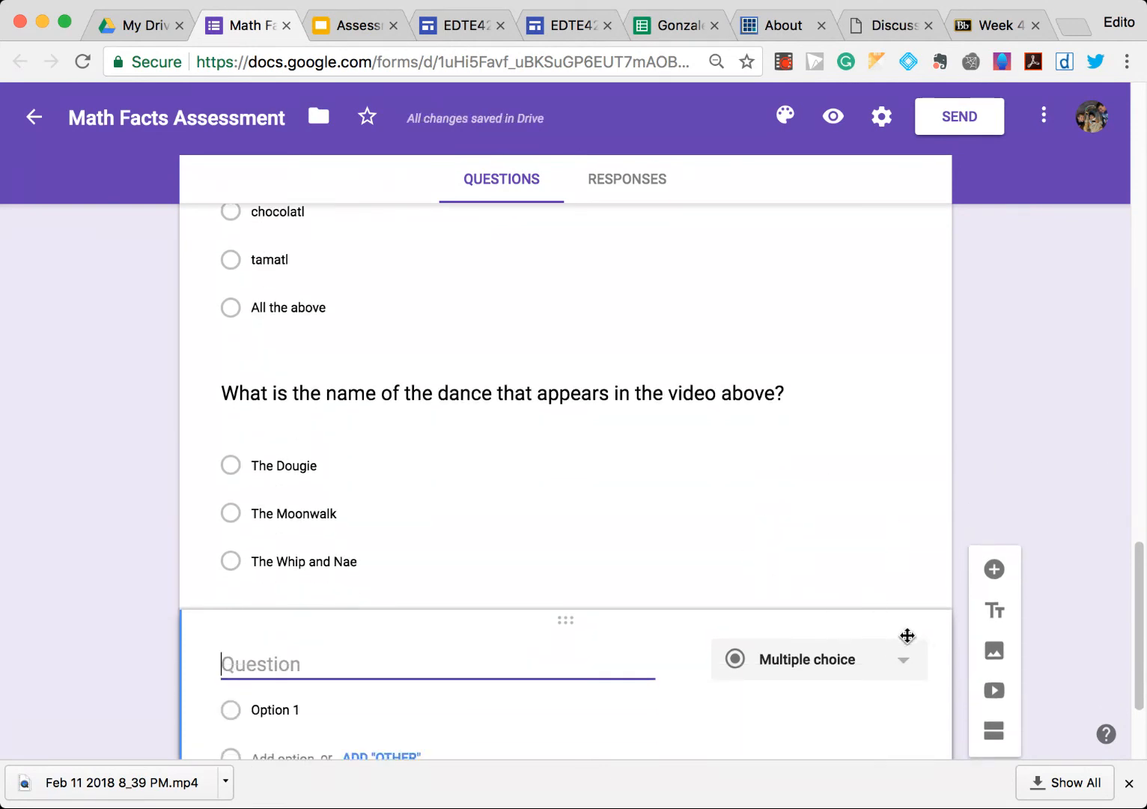
scroll(890, 626, "down", 3)
left_click(737, 668)
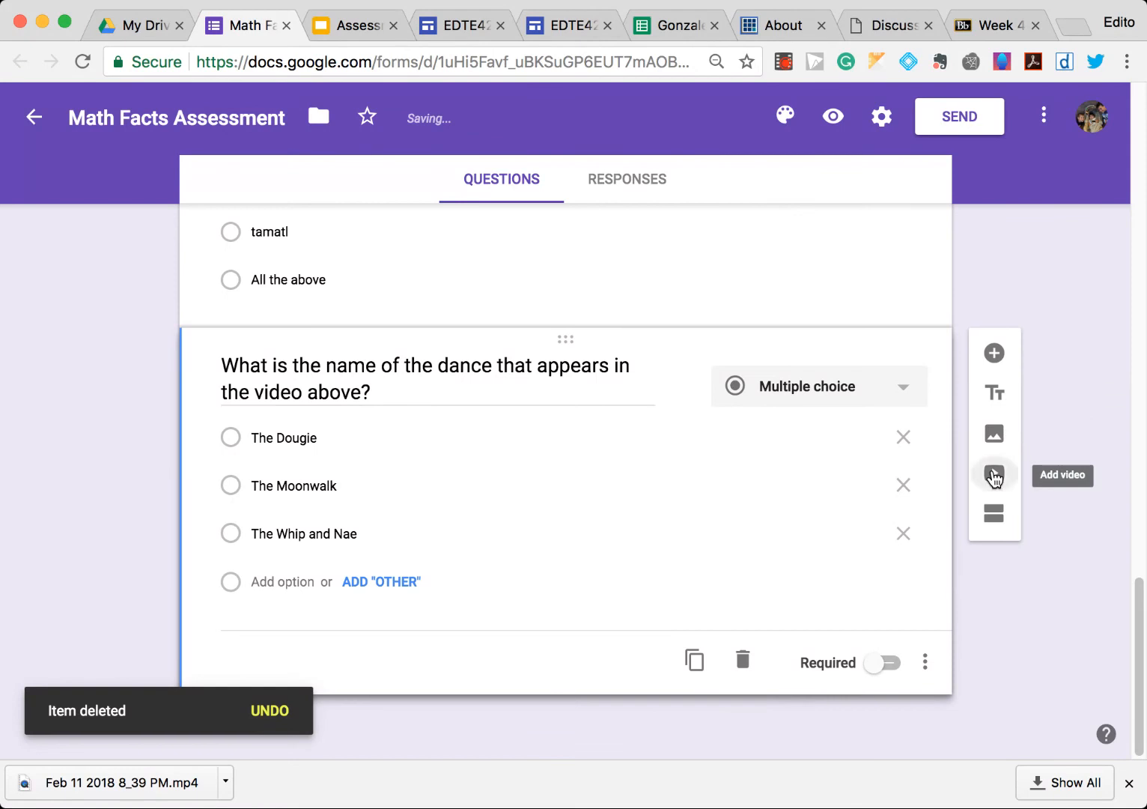
- Add a video found by searching "smooth criminal", choosing Michael Jackson - Smooth Criminal (Official Video)
left_click(994, 476)
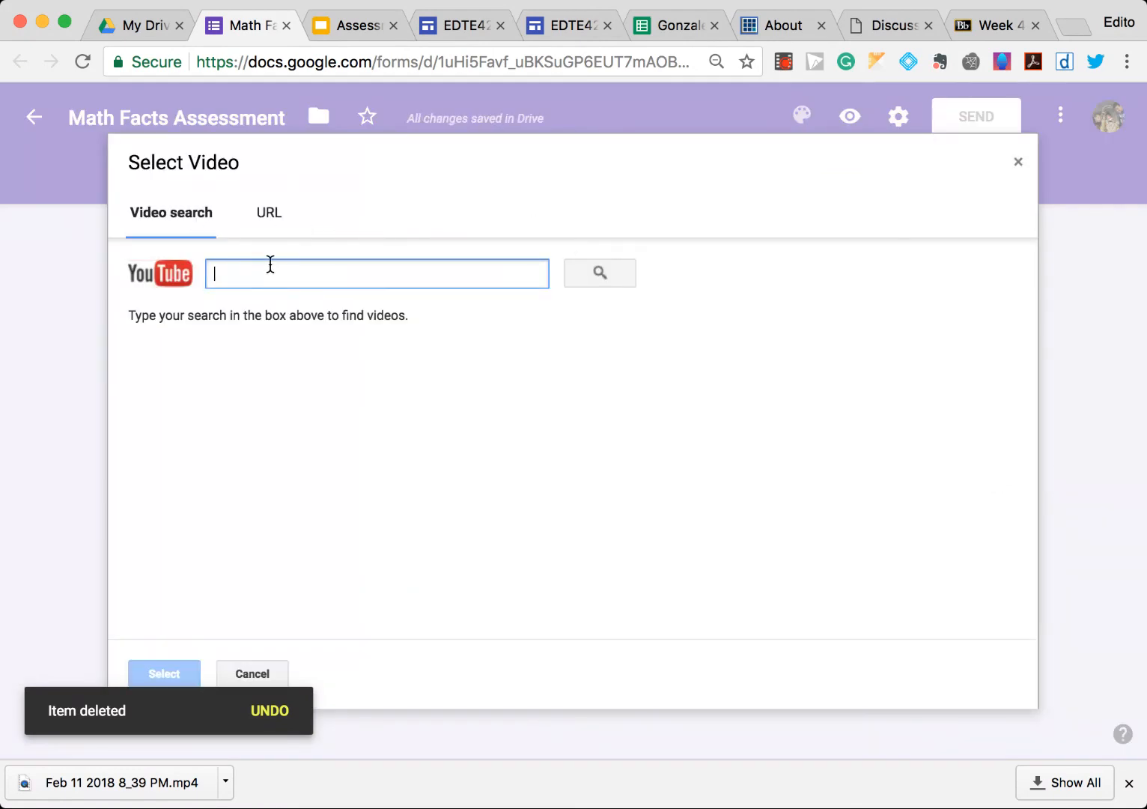
type("smooth criminal")
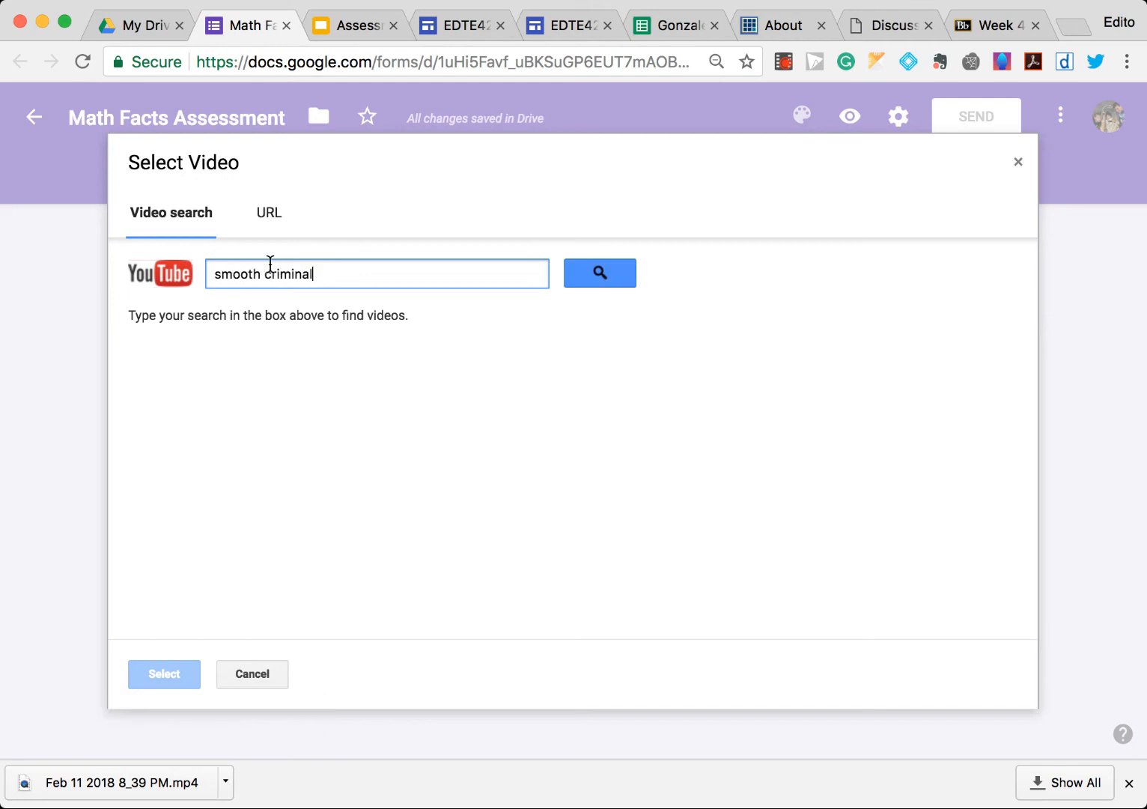
key("Return")
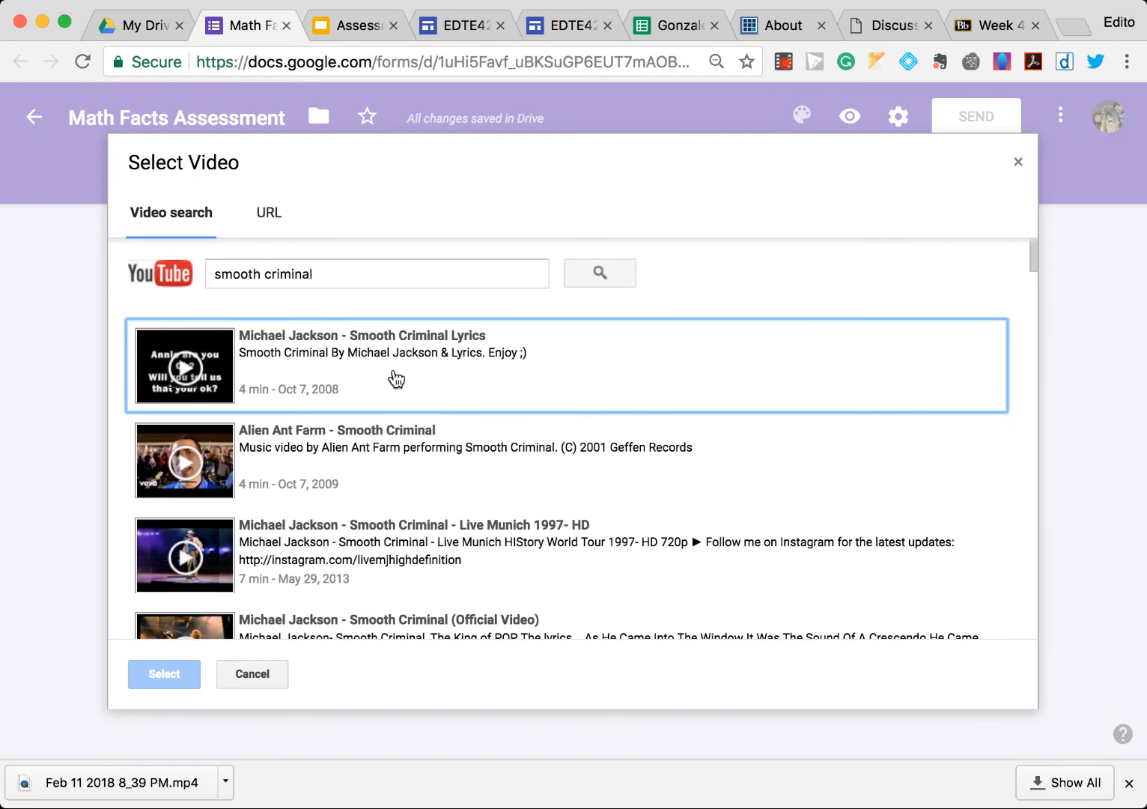
scroll(426, 438, "down", 3)
scroll(456, 449, "down", 1)
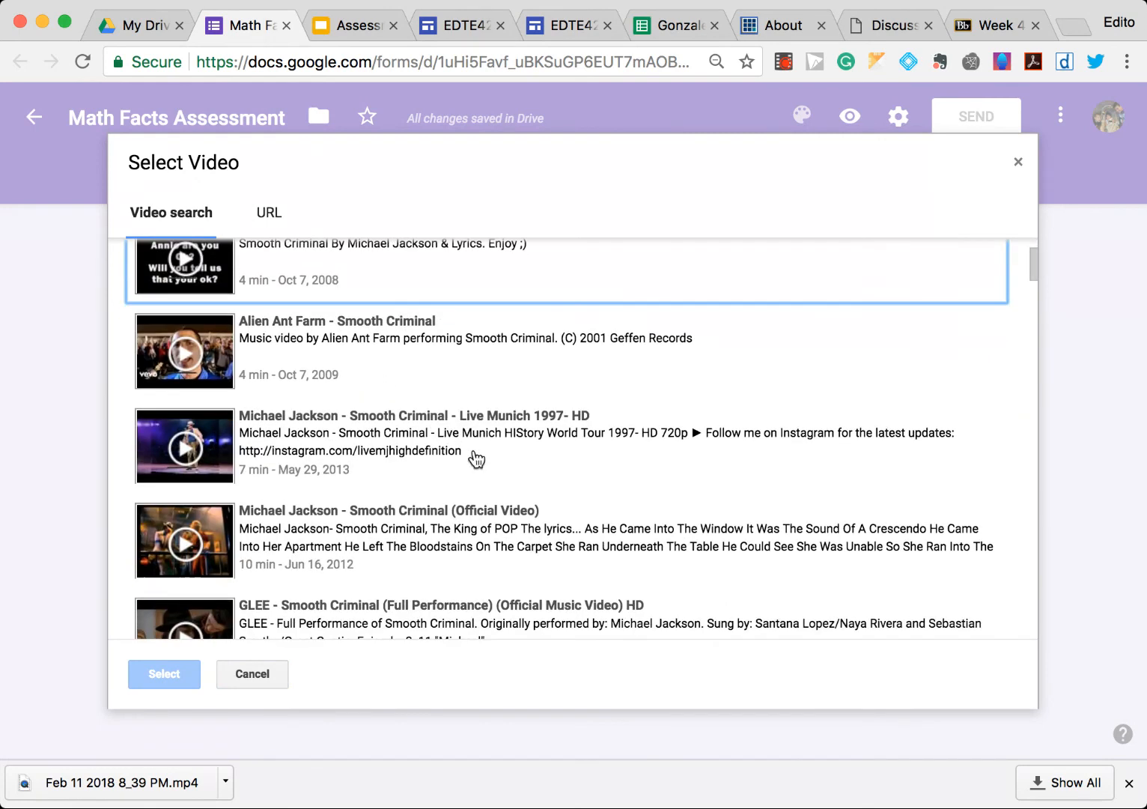
left_click(500, 431)
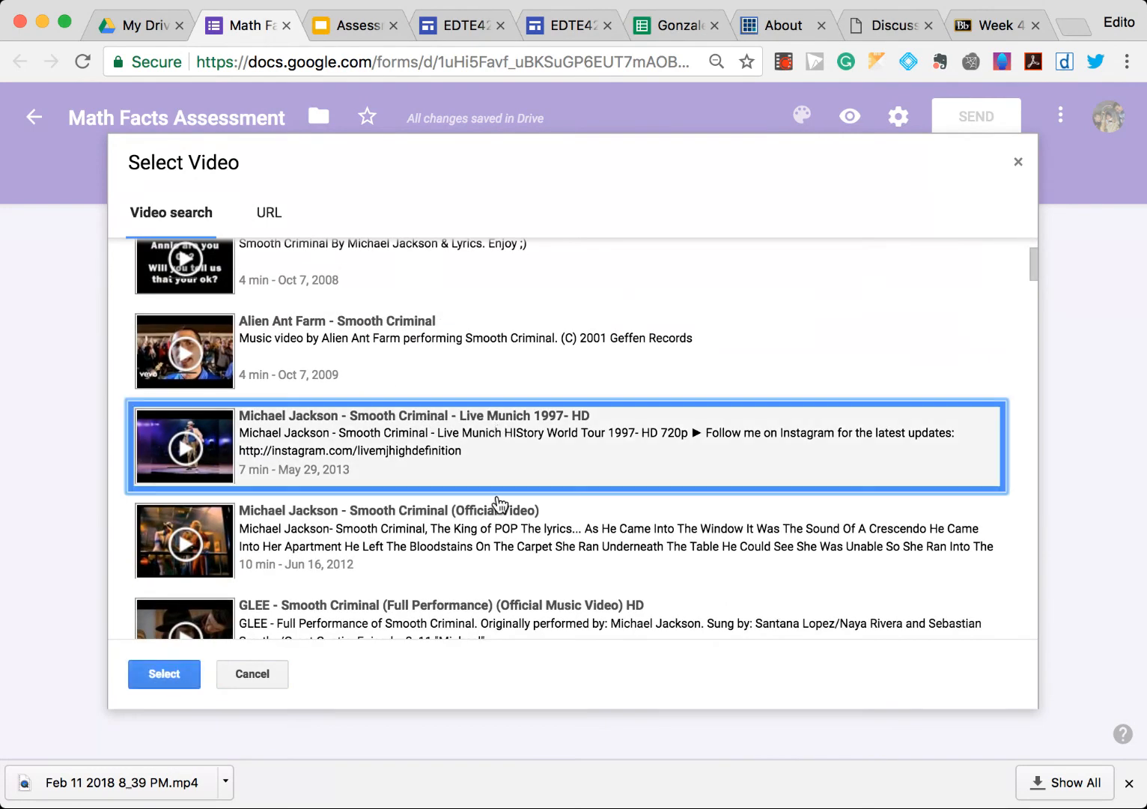
left_click(500, 541)
scroll(315, 629, "down", 1)
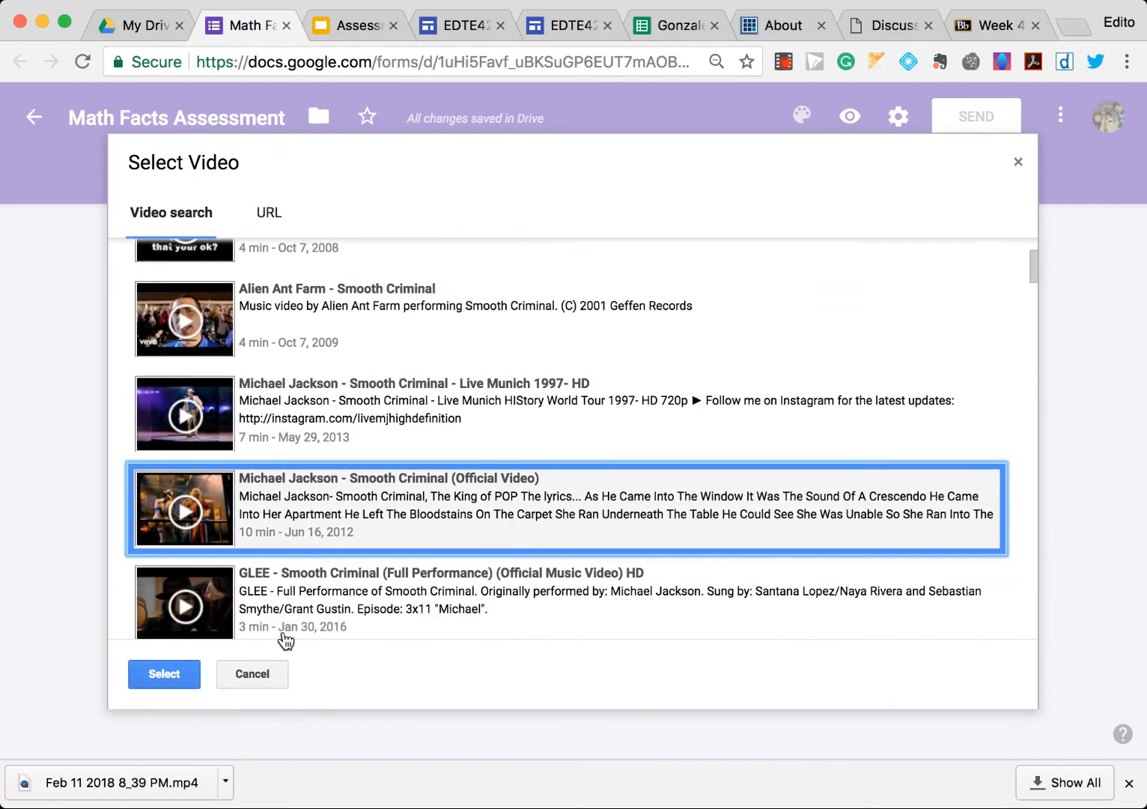
left_click(179, 673)
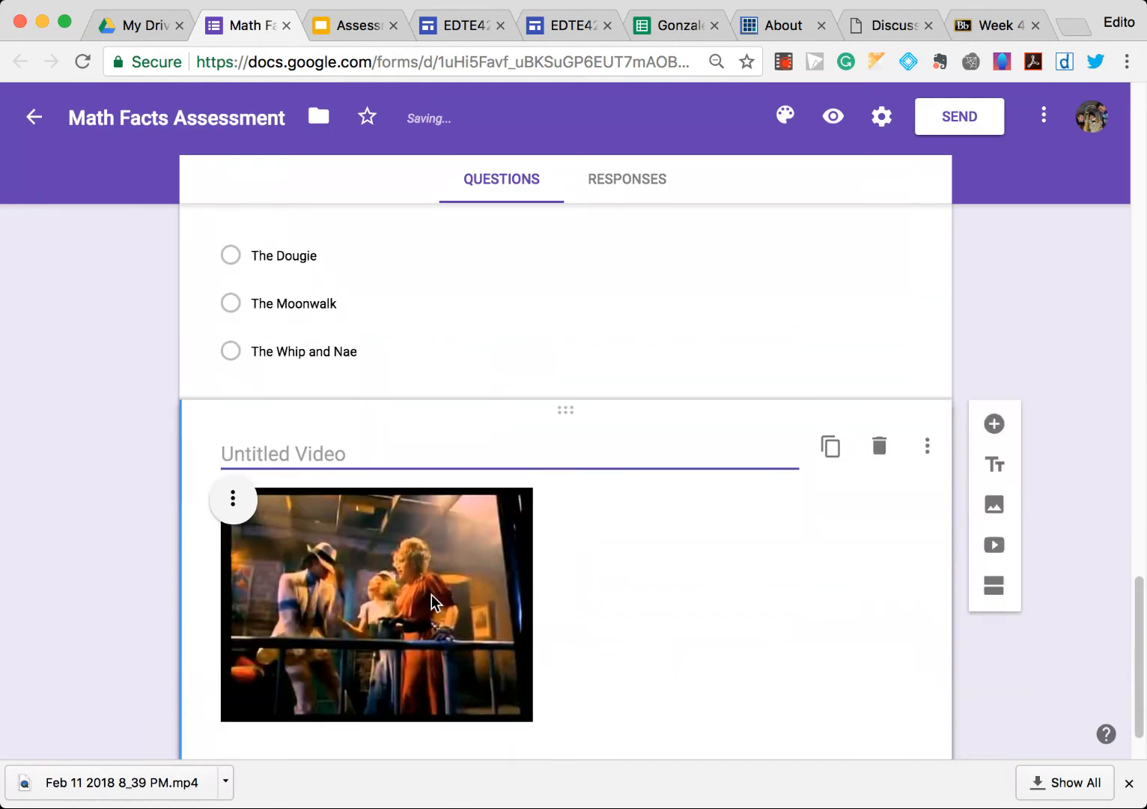
- Title the video What dance is this? and move it above the dance question
type("What dance is this?")
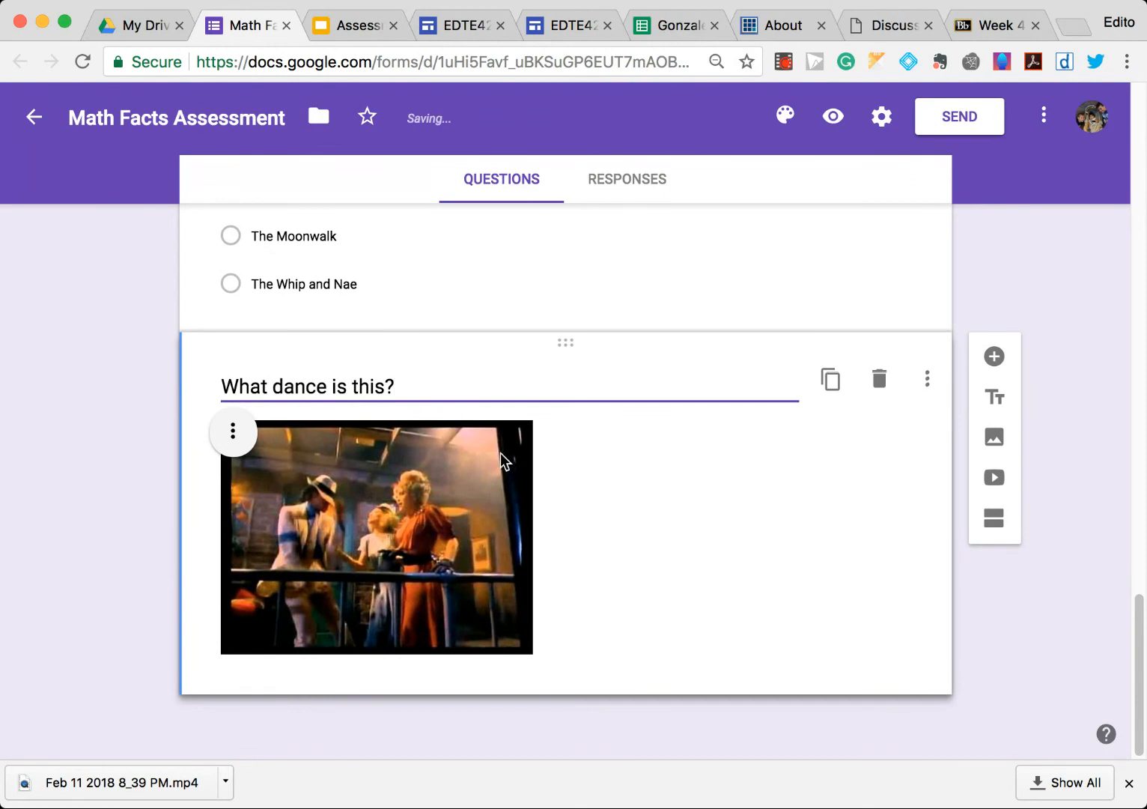
scroll(526, 458, "up", 1)
scroll(526, 458, "up", 2)
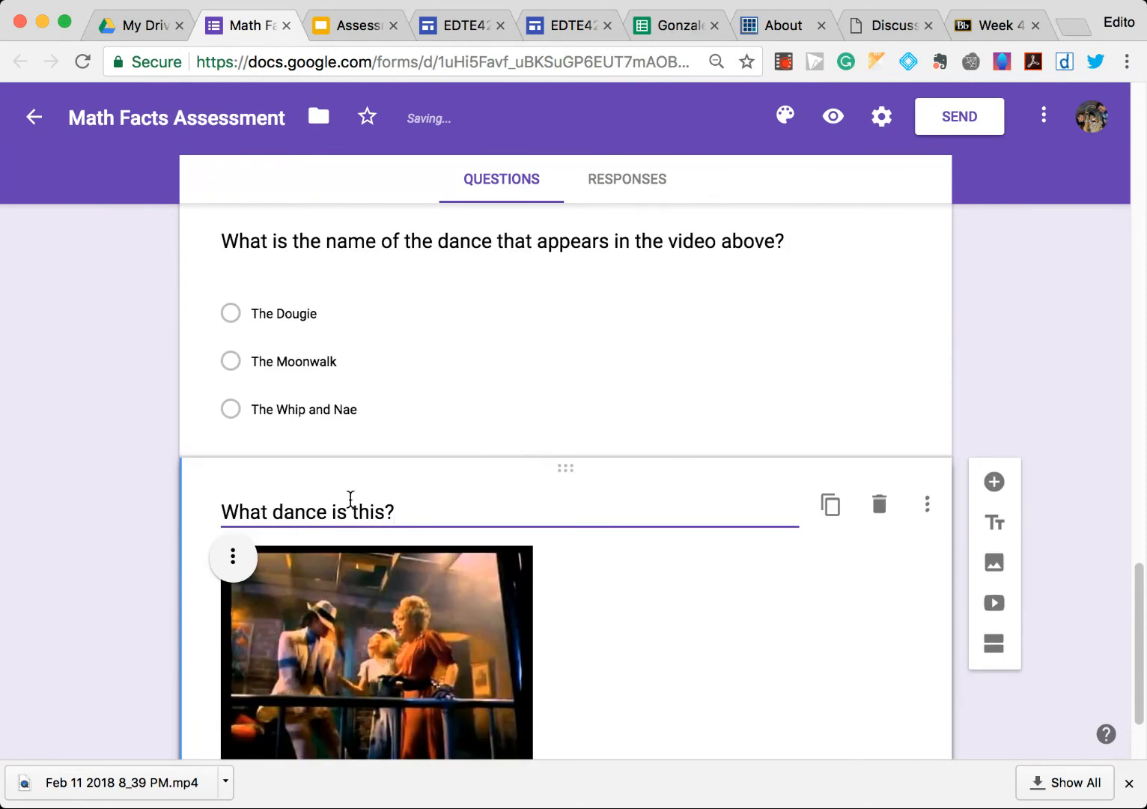
left_click_drag(550, 471, 528, 239)
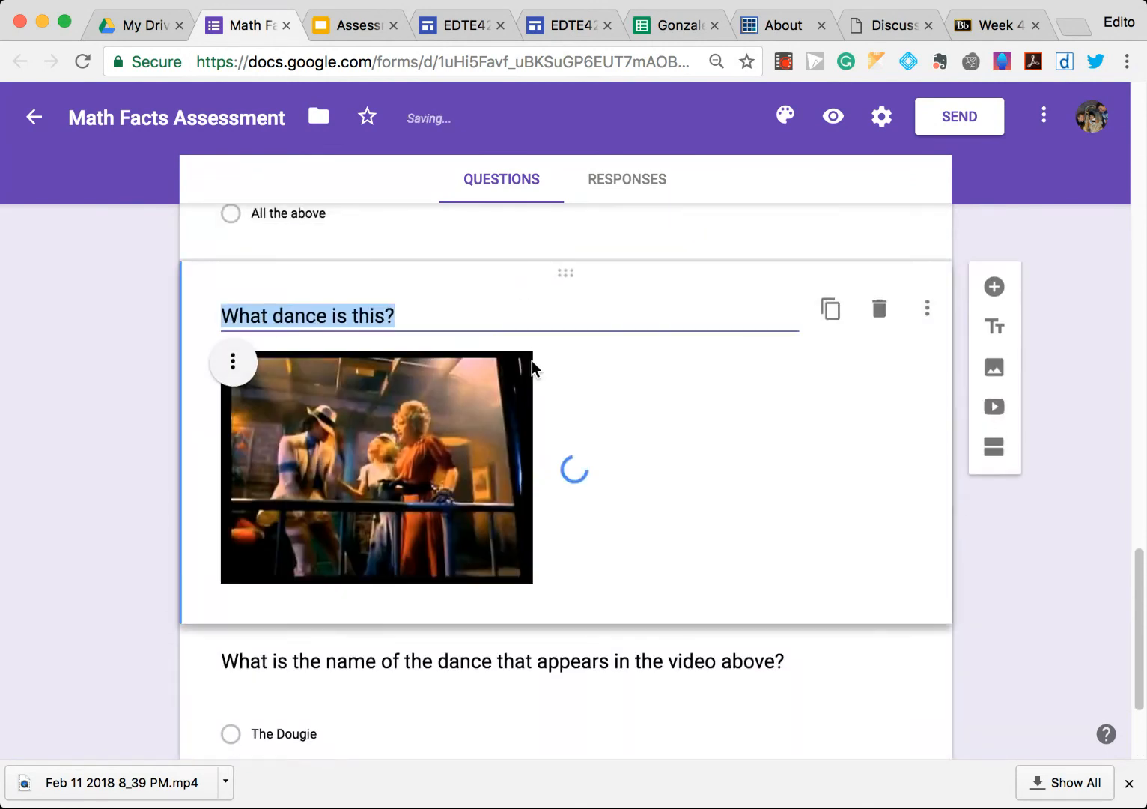
- Open the form settings and look through the General, Presentation and Quizzes sections
scroll(532, 387, "down", 3)
scroll(531, 395, "up", 3)
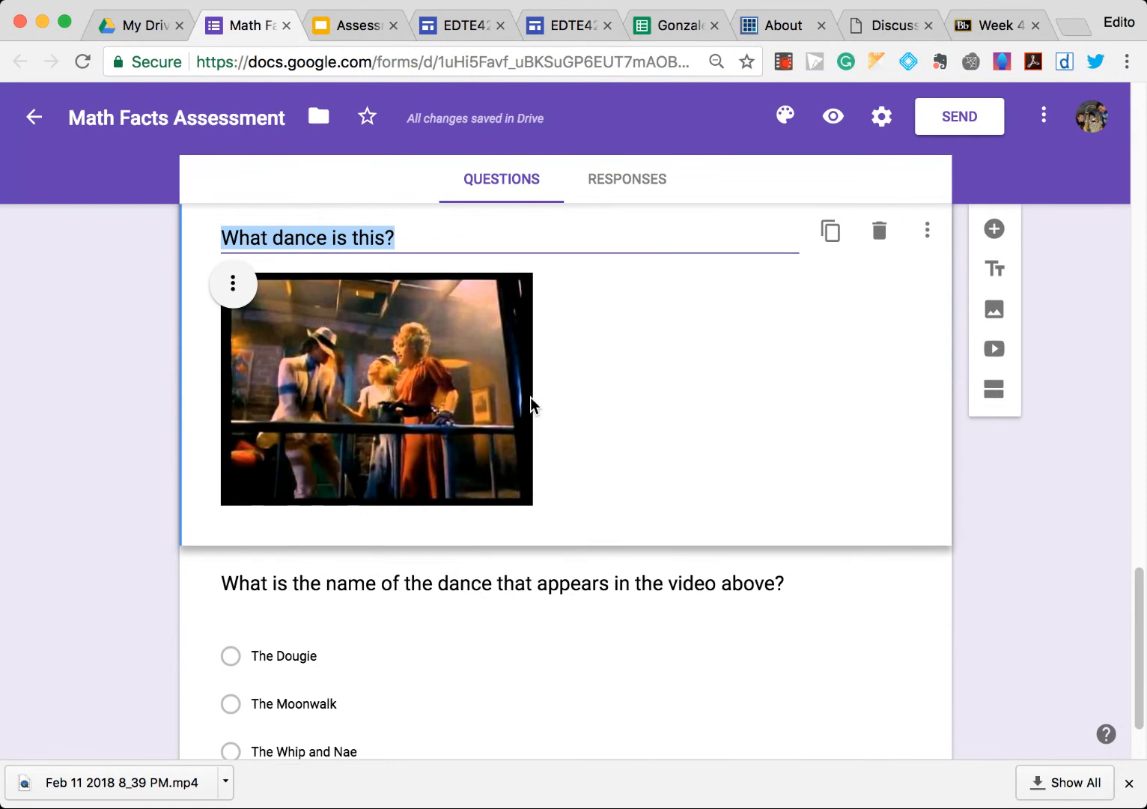
scroll(523, 410, "up", 10)
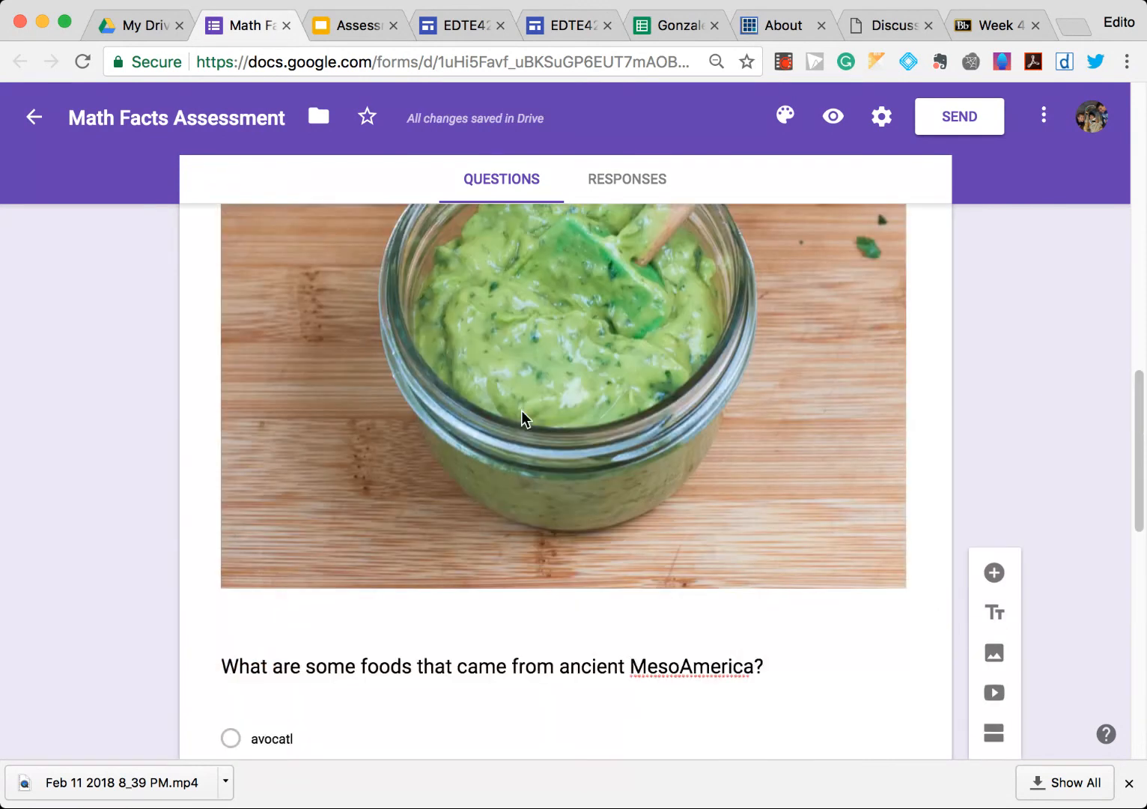
scroll(521, 410, "up", 15)
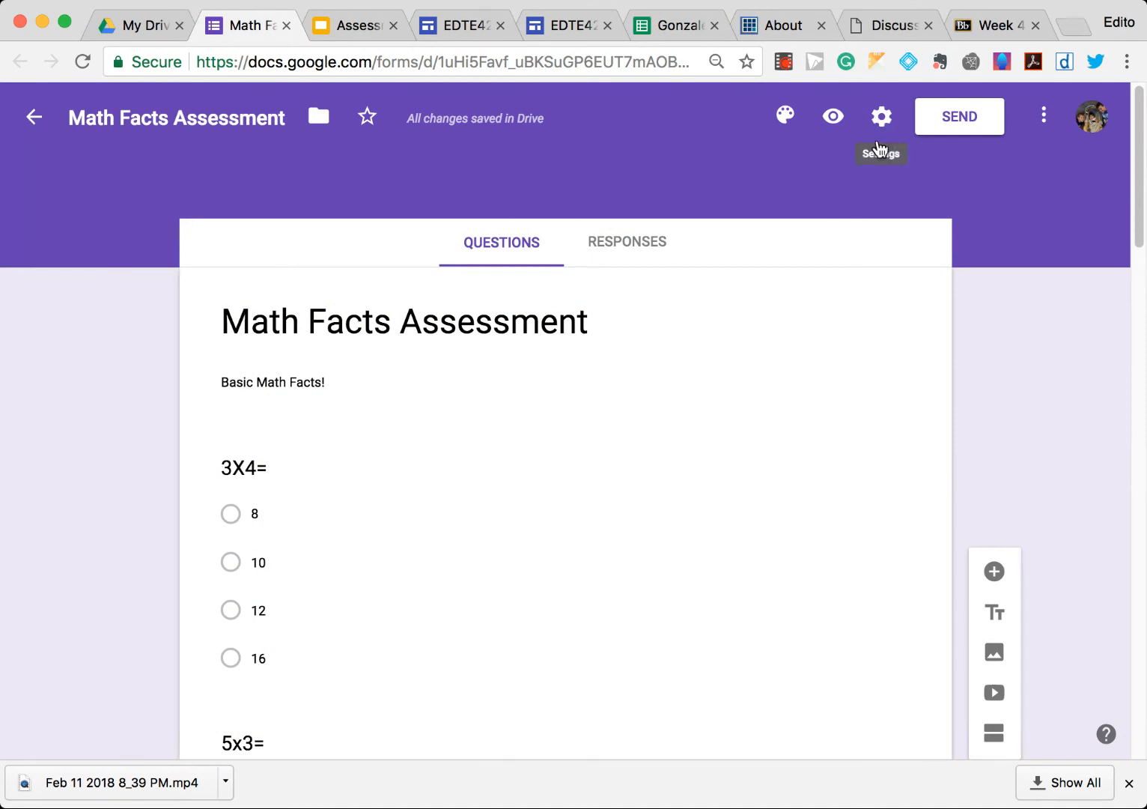
left_click(882, 117)
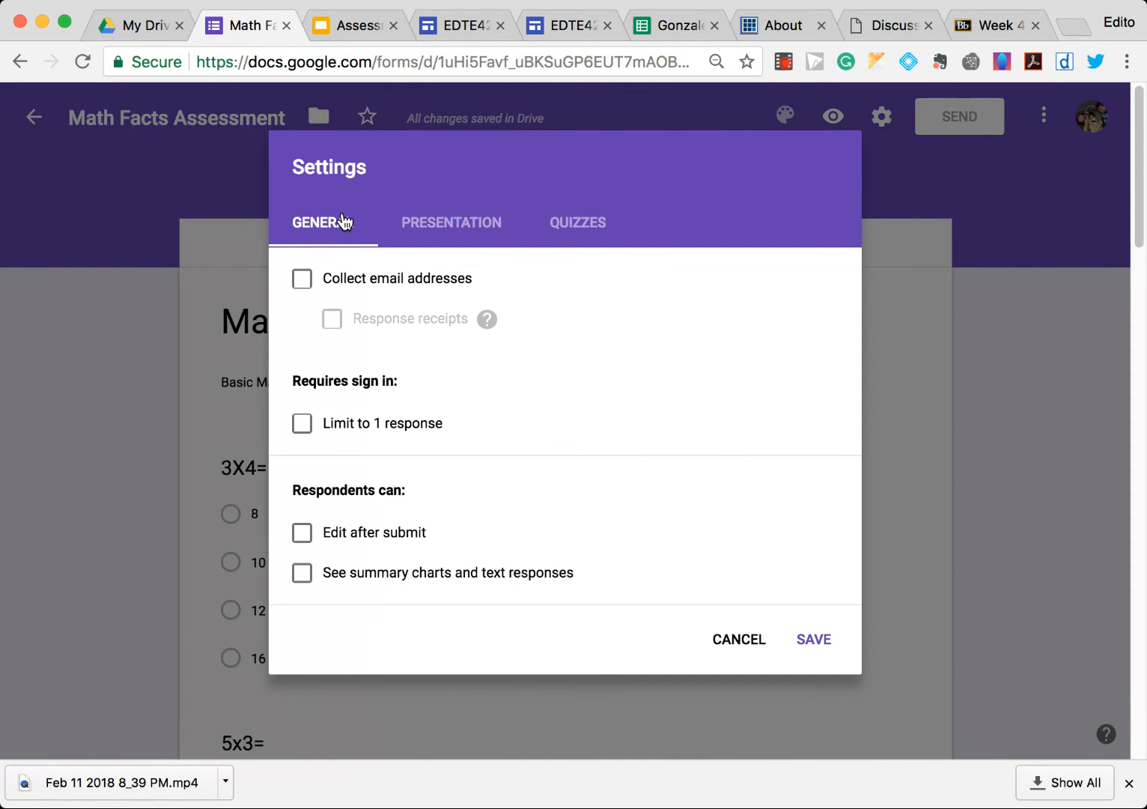
left_click(434, 228)
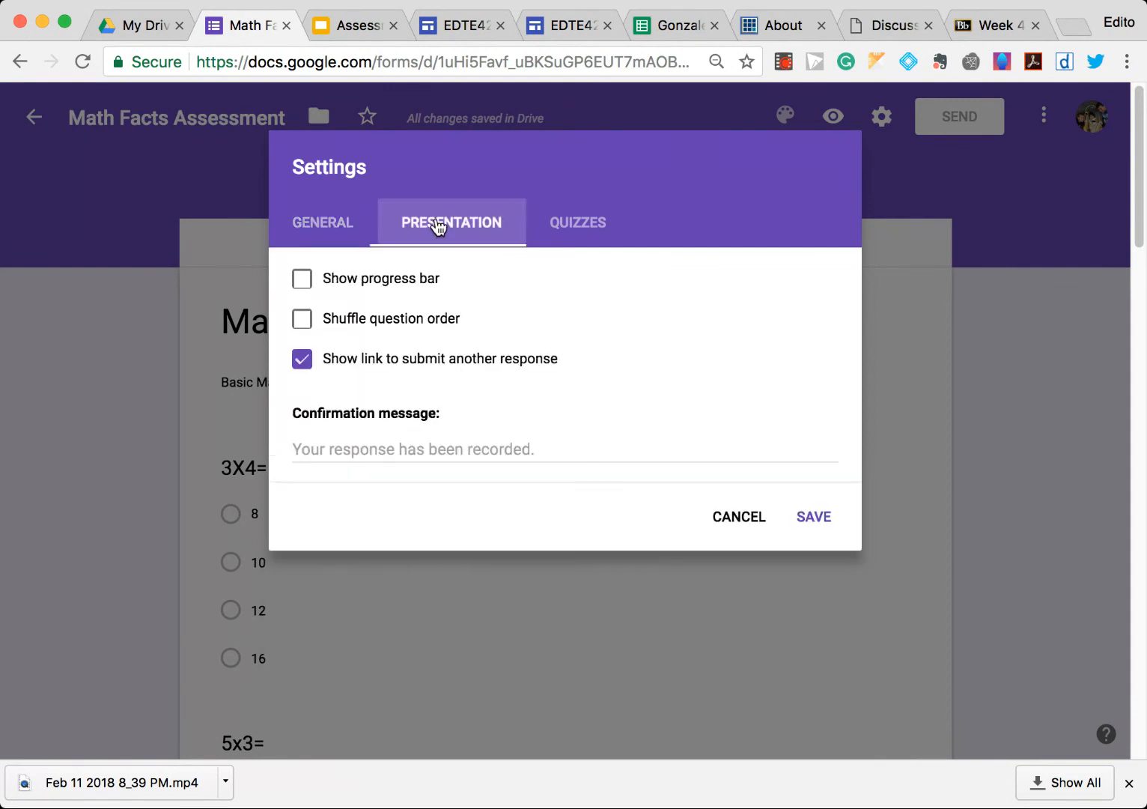
left_click(573, 228)
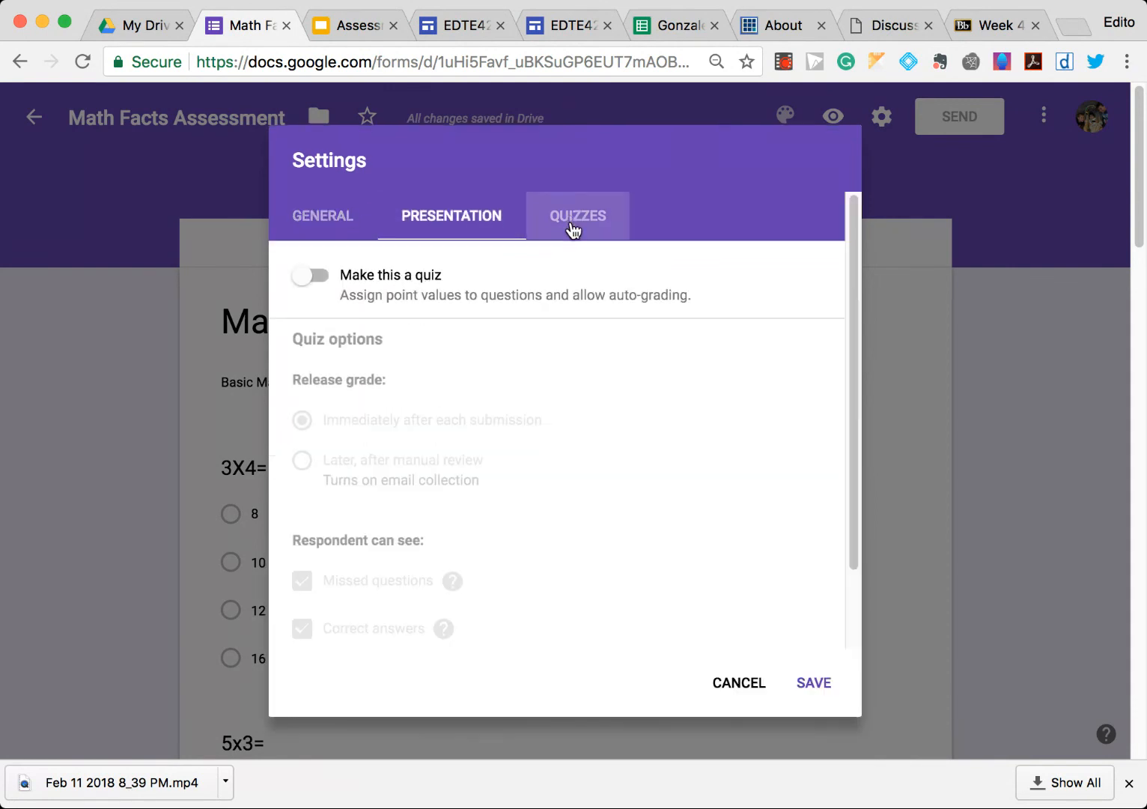
left_click(353, 225)
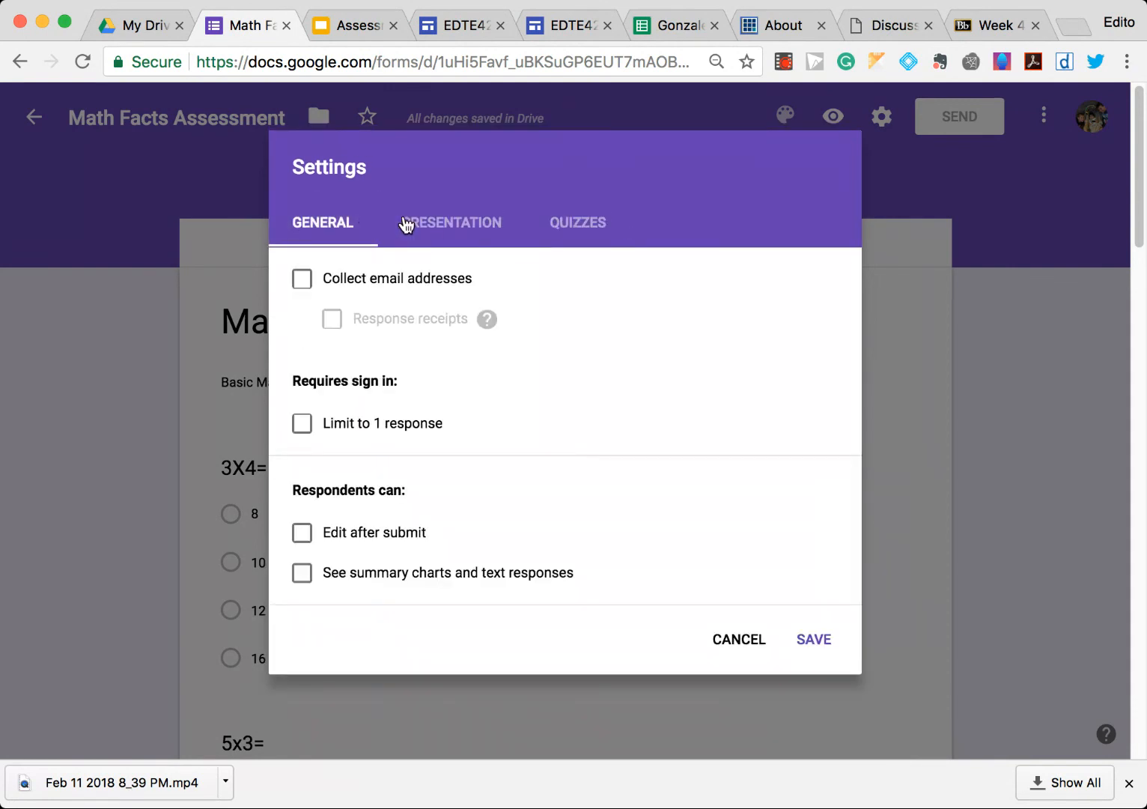
- Turn on collecting email addresses with response receipts always sent, limit to 1 response, and let respondents see summary charts and text responses
left_click(301, 280)
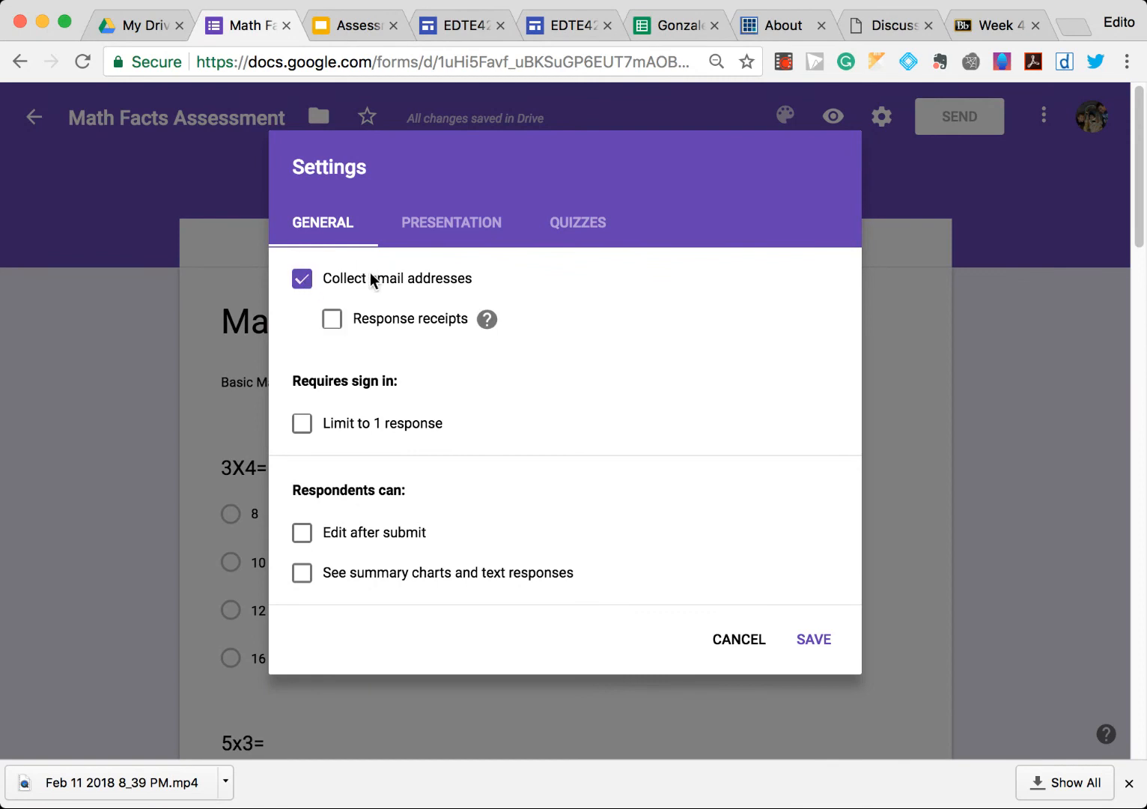
left_click(333, 320)
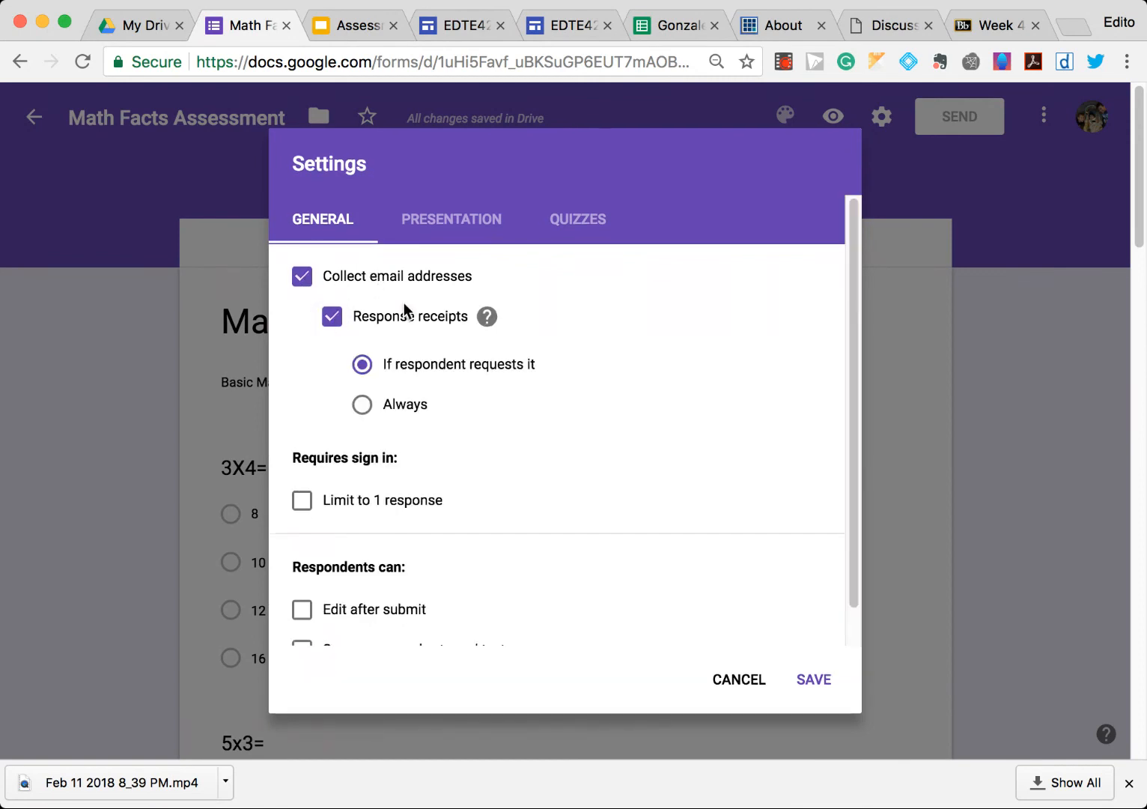
left_click(364, 408)
left_click(304, 500)
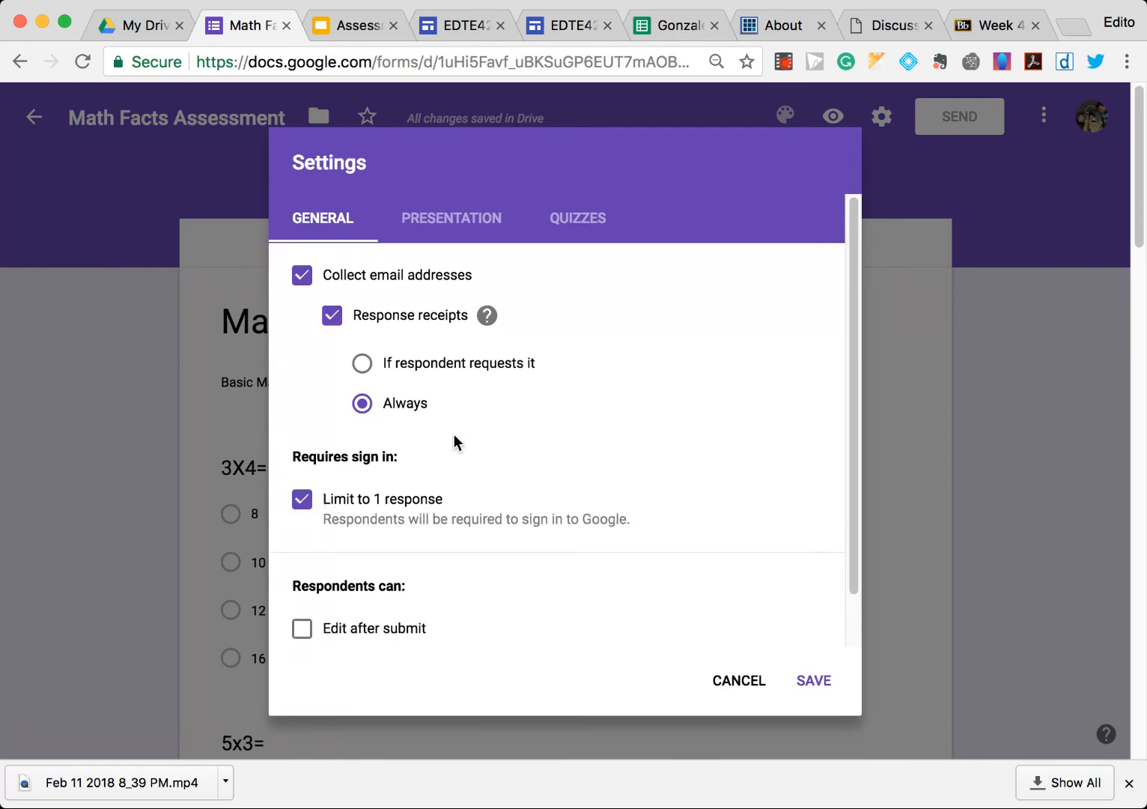
scroll(454, 434, "down", 2)
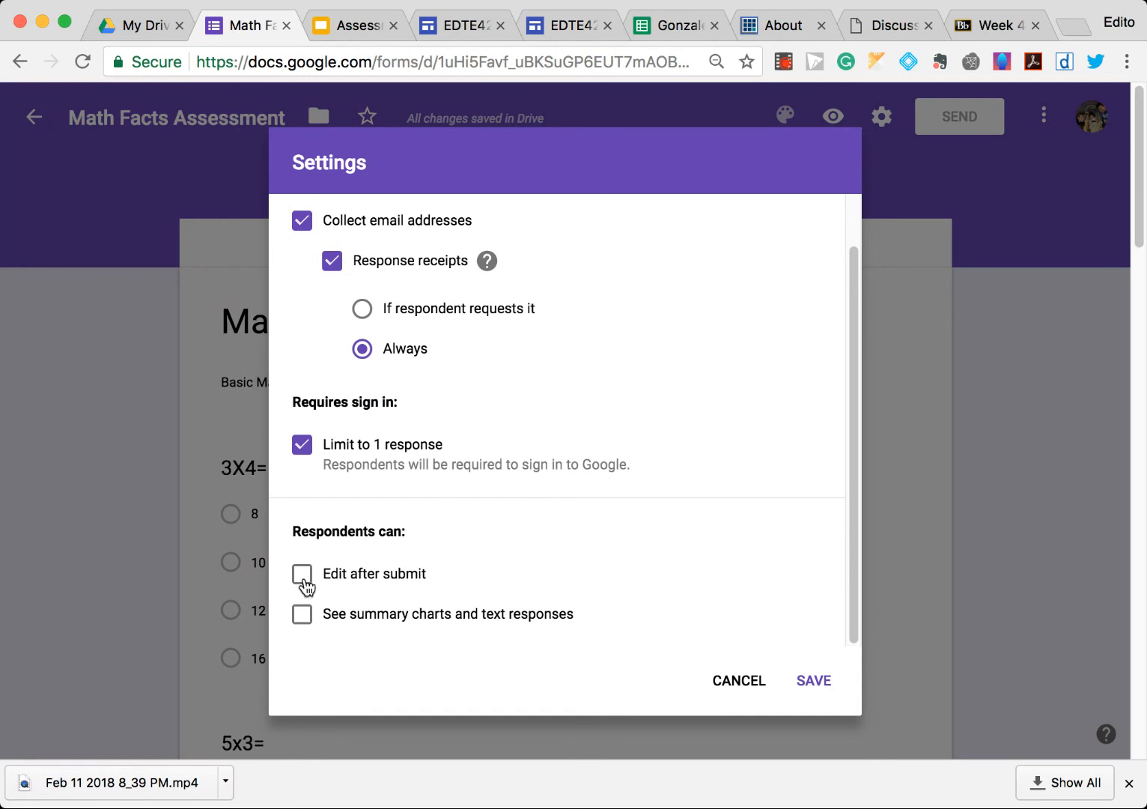
left_click(302, 615)
scroll(432, 560, "up", 2)
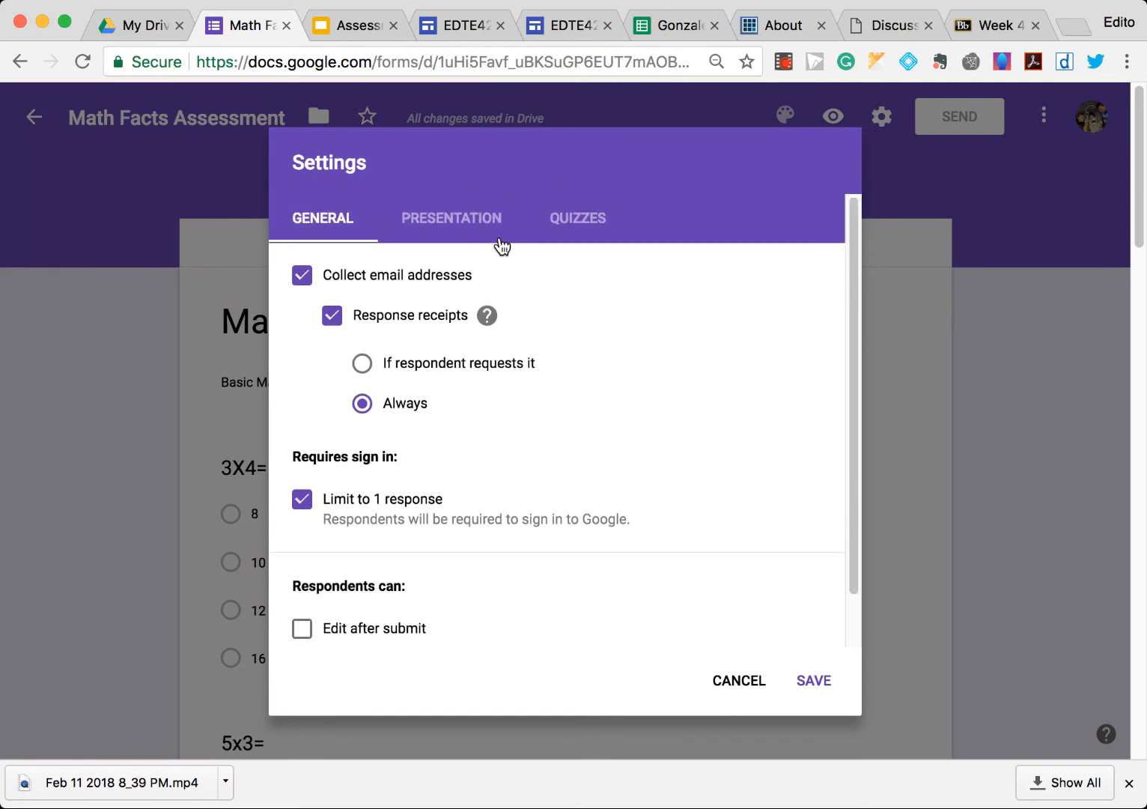
- Make the form a quiz in the quiz settings and save the settings
left_click(489, 229)
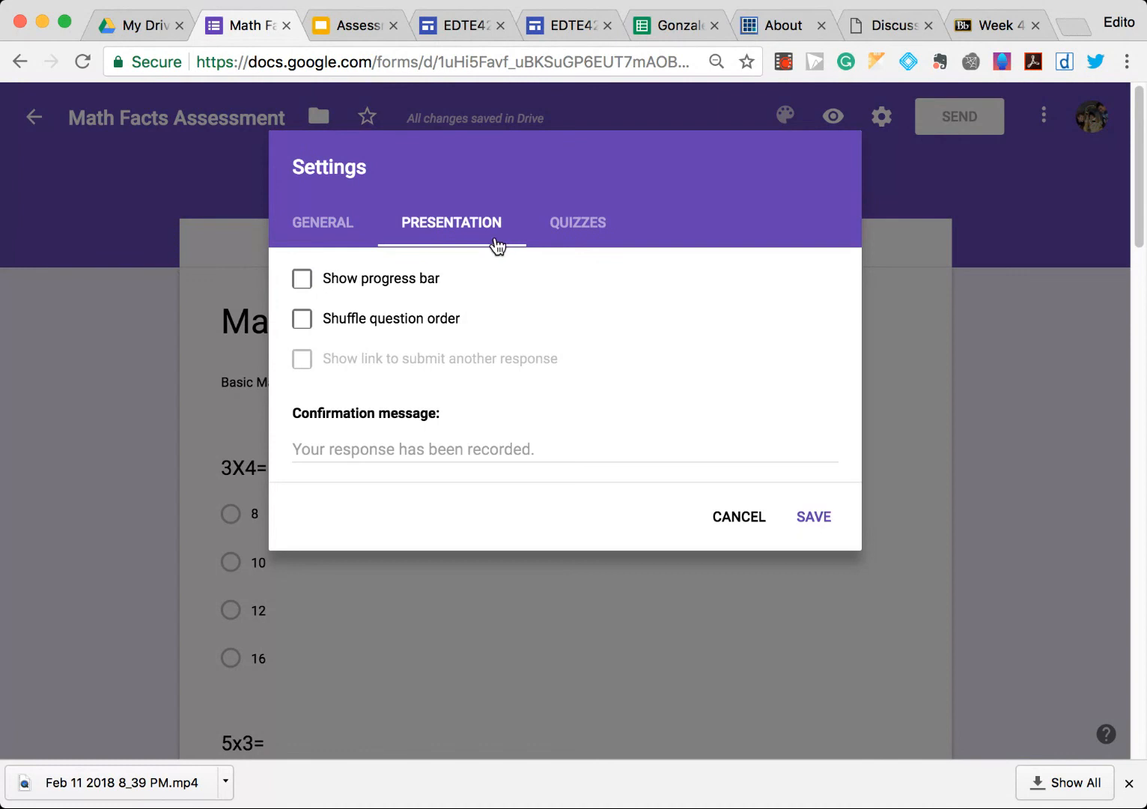
left_click(569, 228)
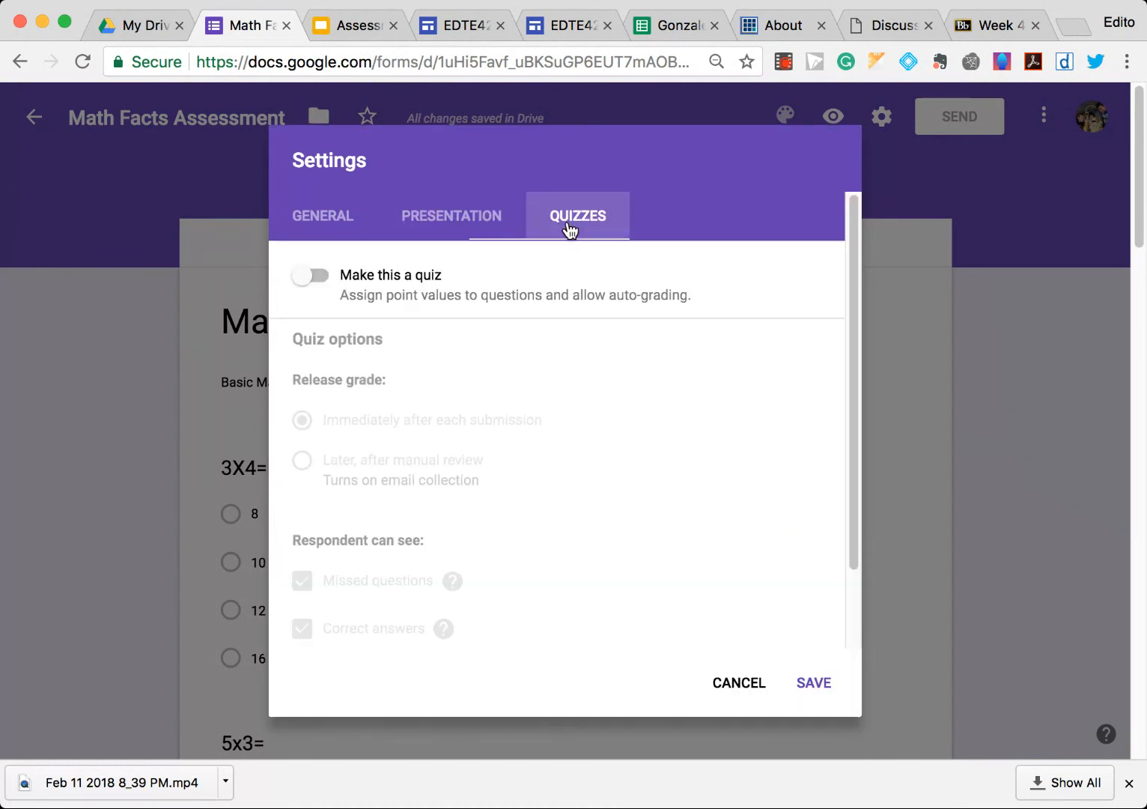
left_click(316, 278)
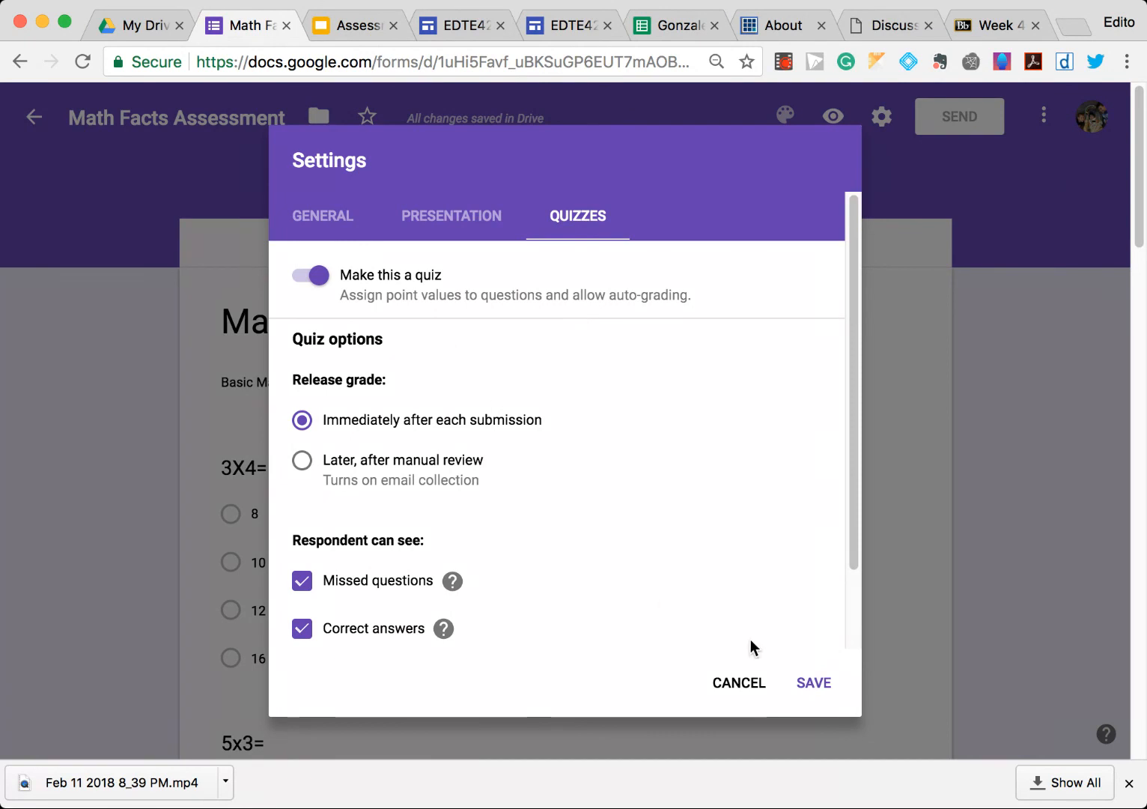
left_click(831, 687)
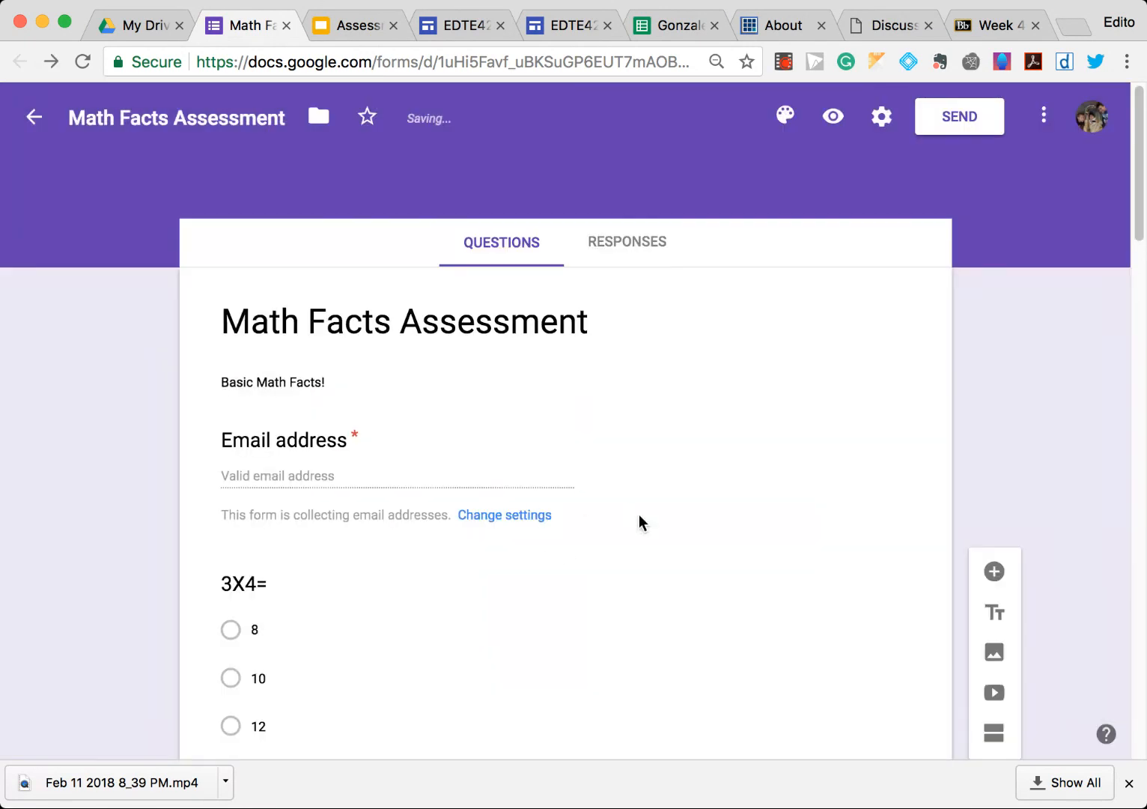
- Add a short answer question Please write your first and last name. below the email address field
left_click(523, 413)
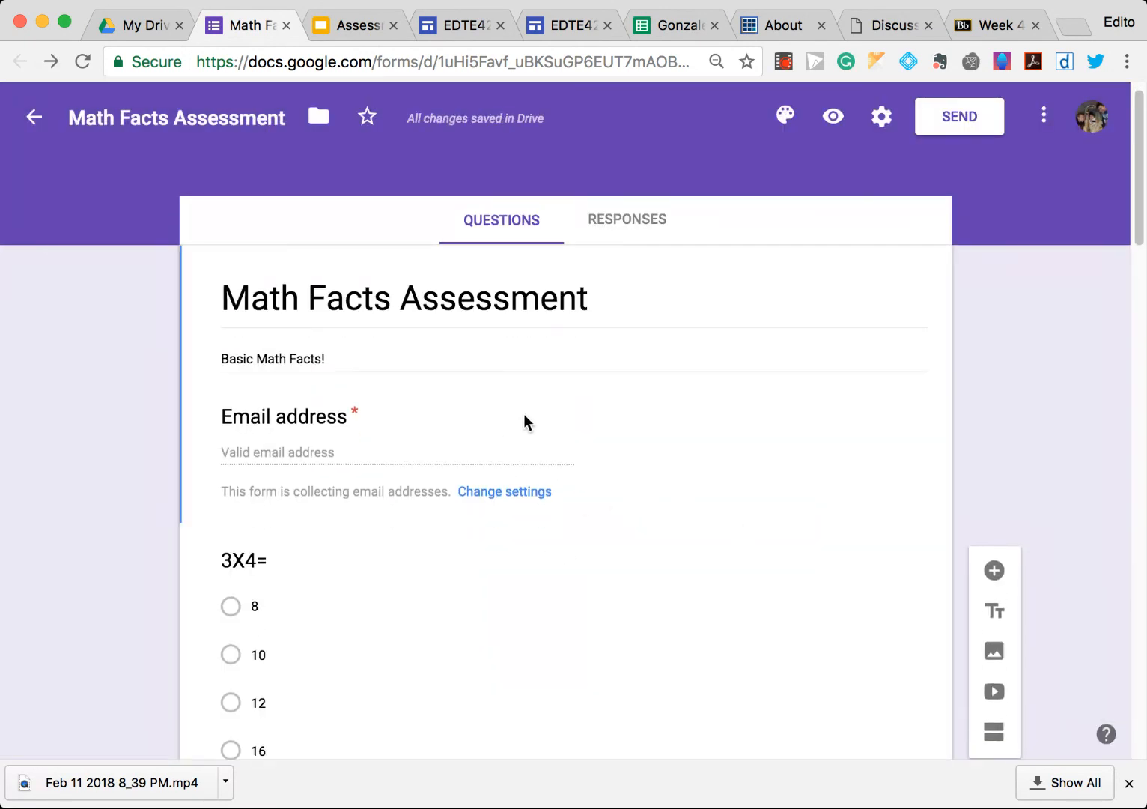
left_click(662, 528)
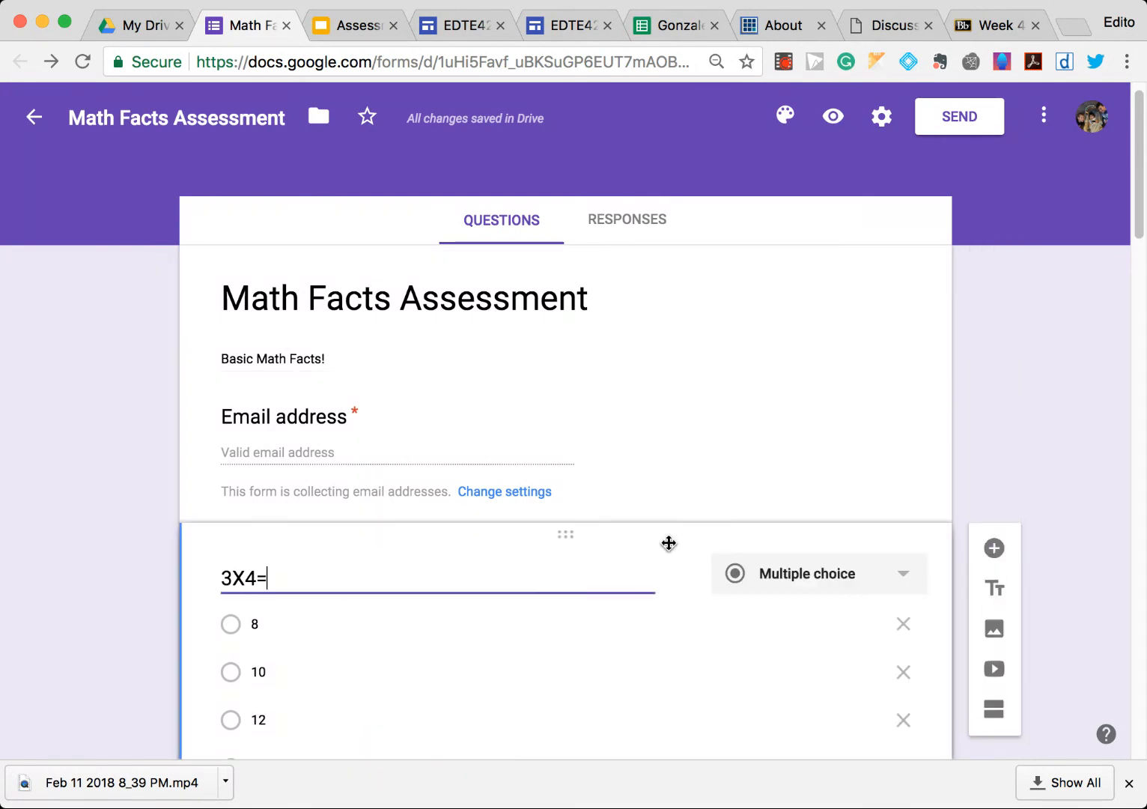
left_click(677, 456)
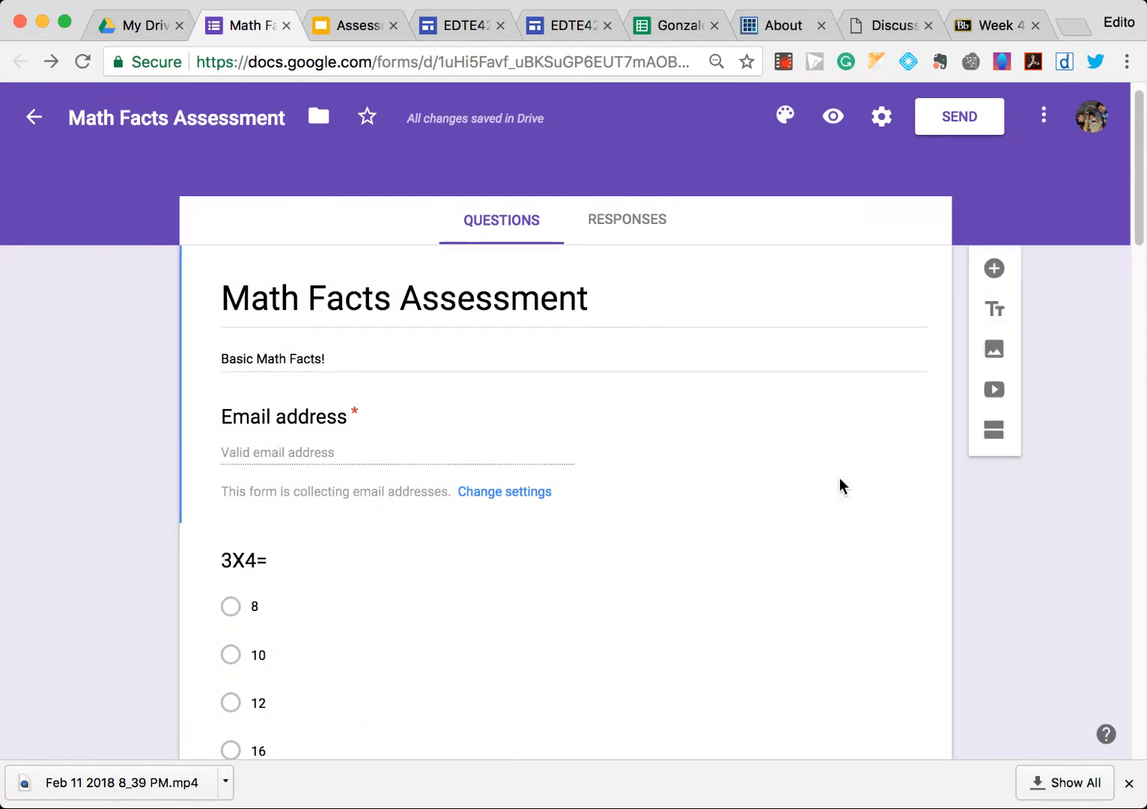
left_click(994, 270)
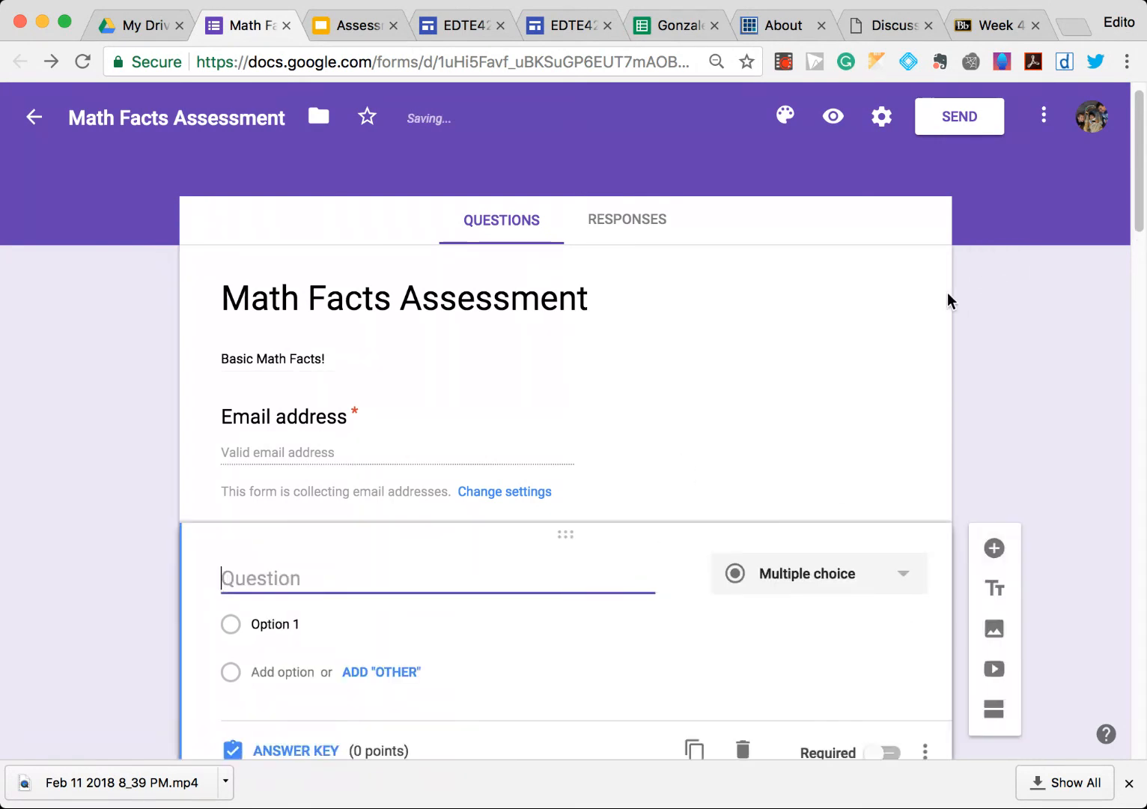
type("W")
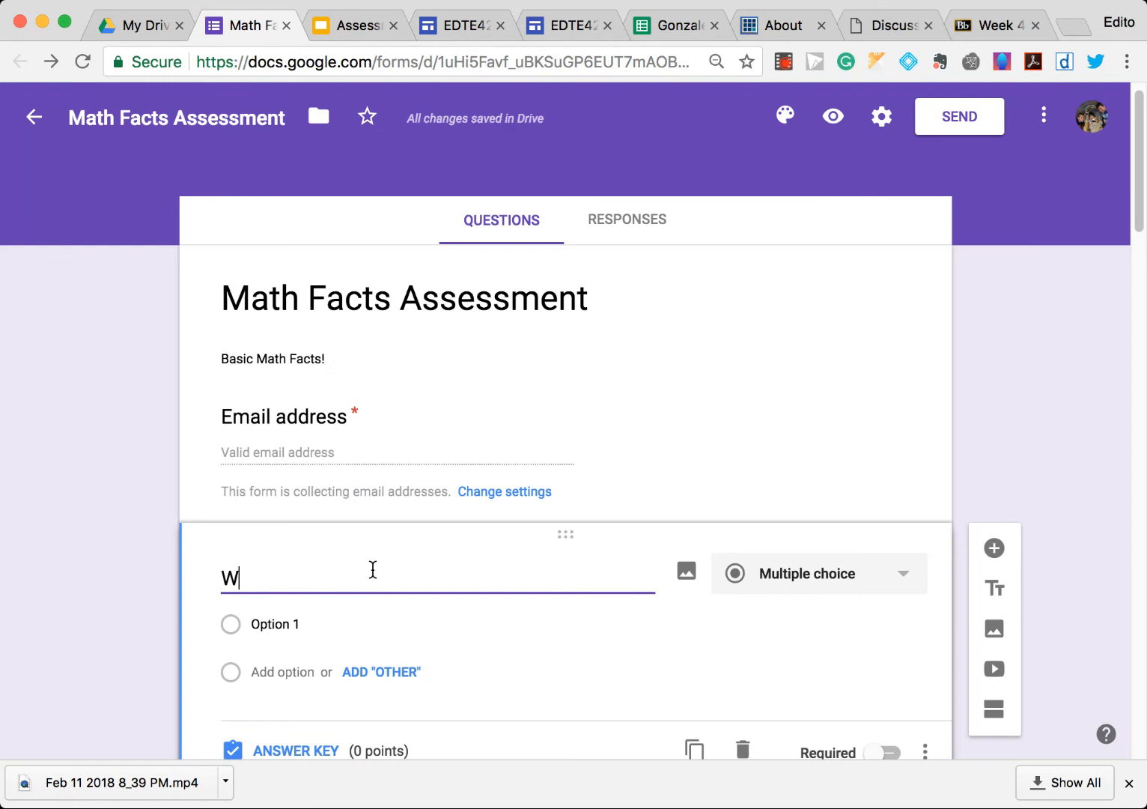
type("hat is your nam")
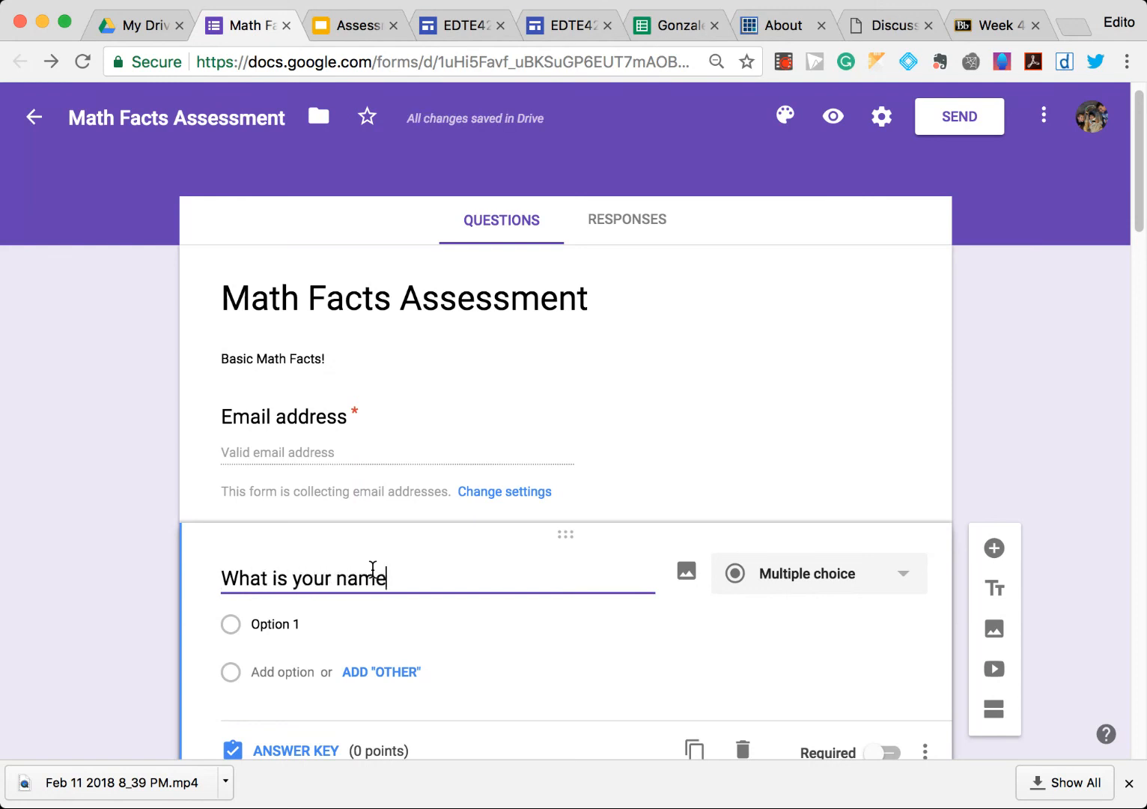
key("super+a")
type("Please")
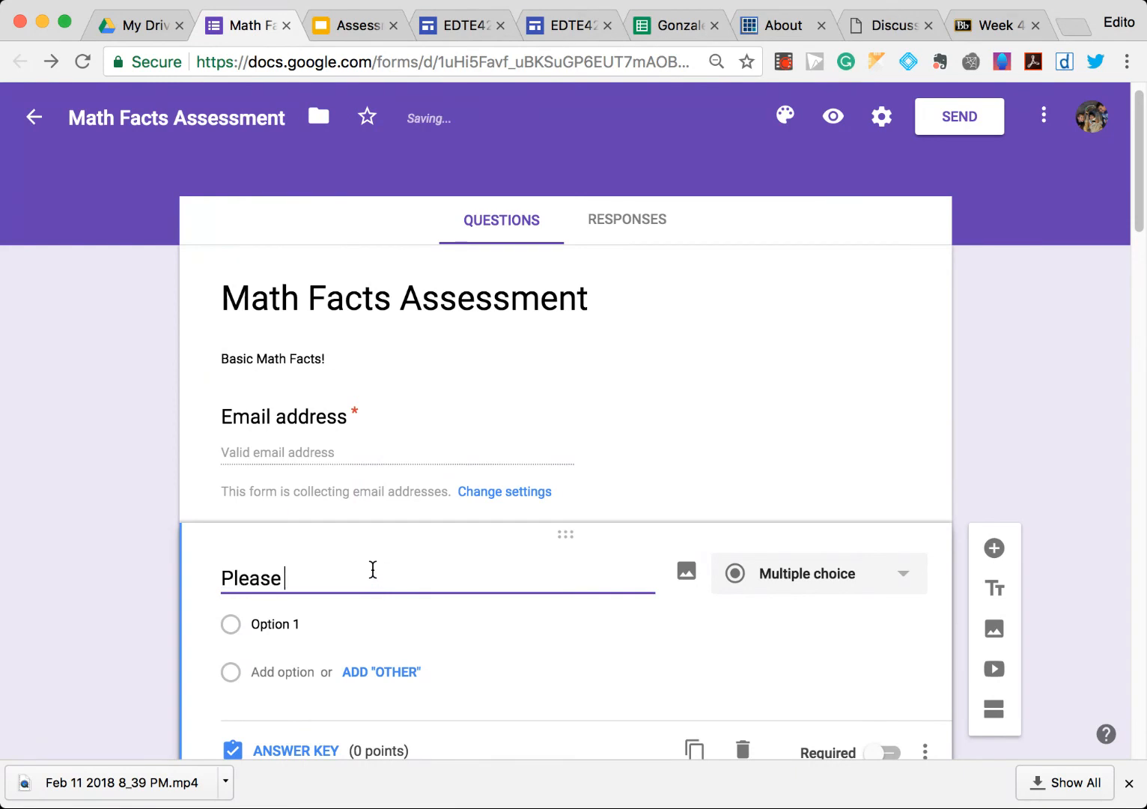
type(" write your fir")
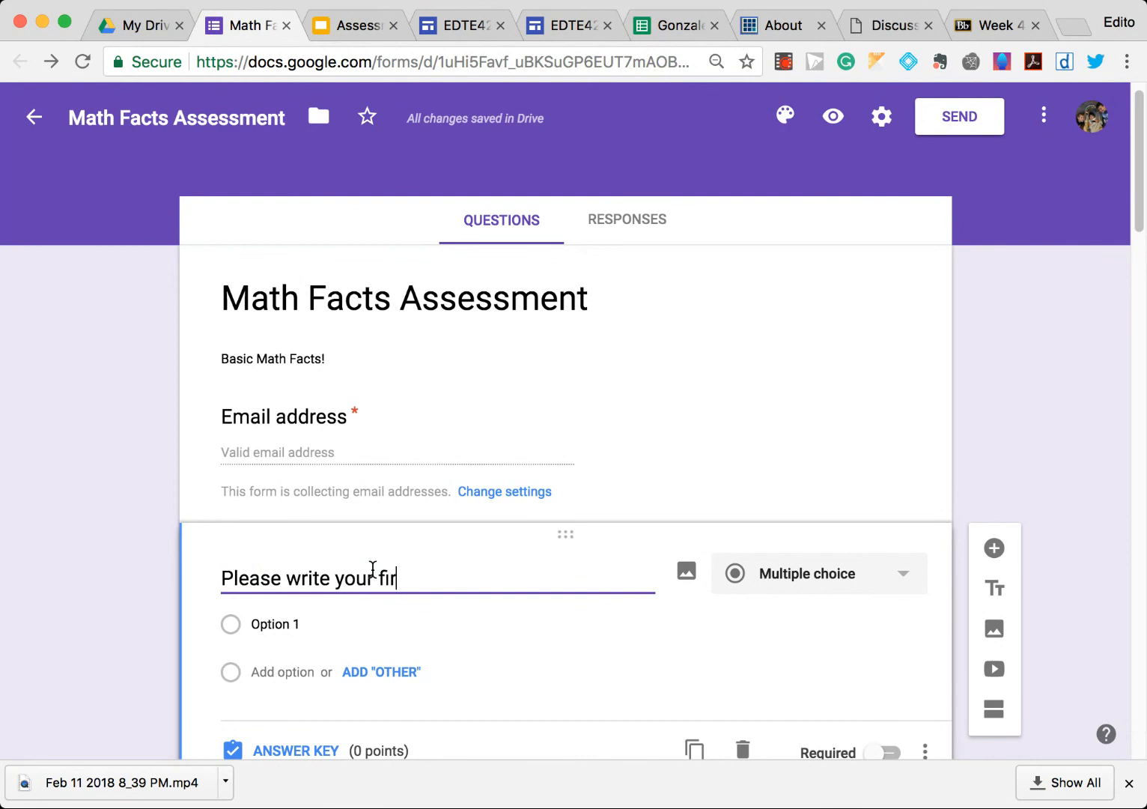
type("st and last name.")
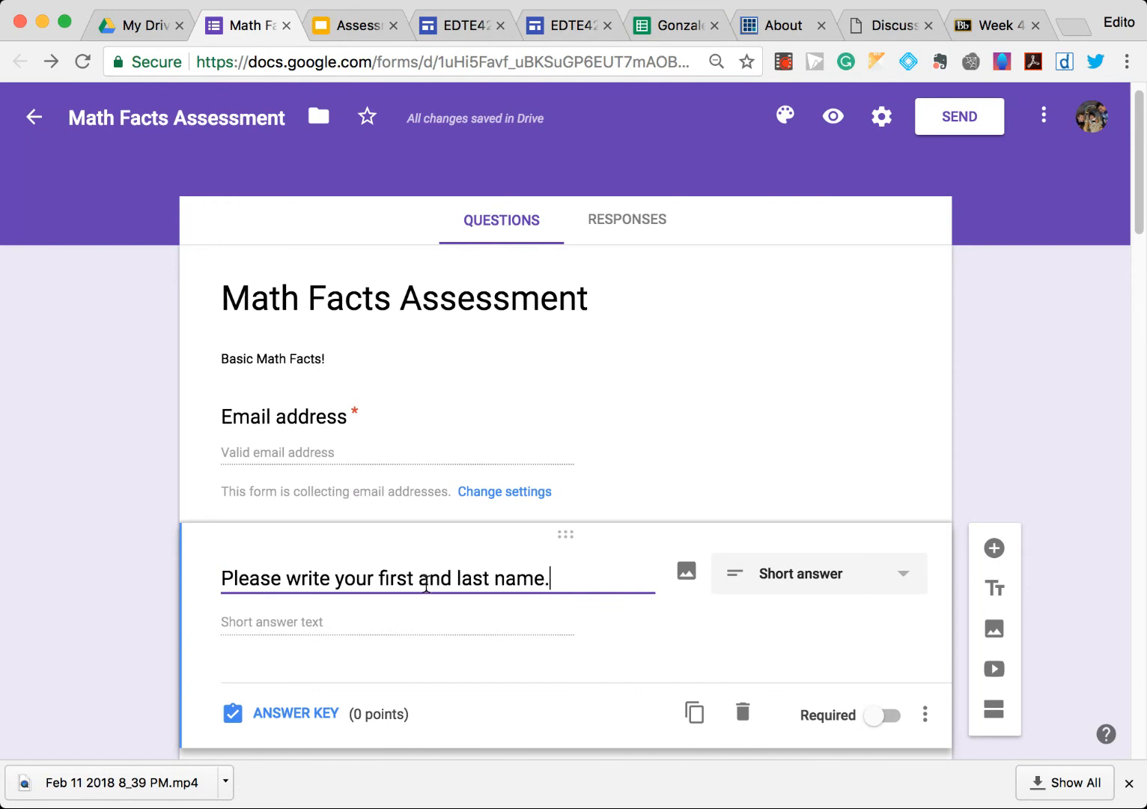
left_click(294, 621)
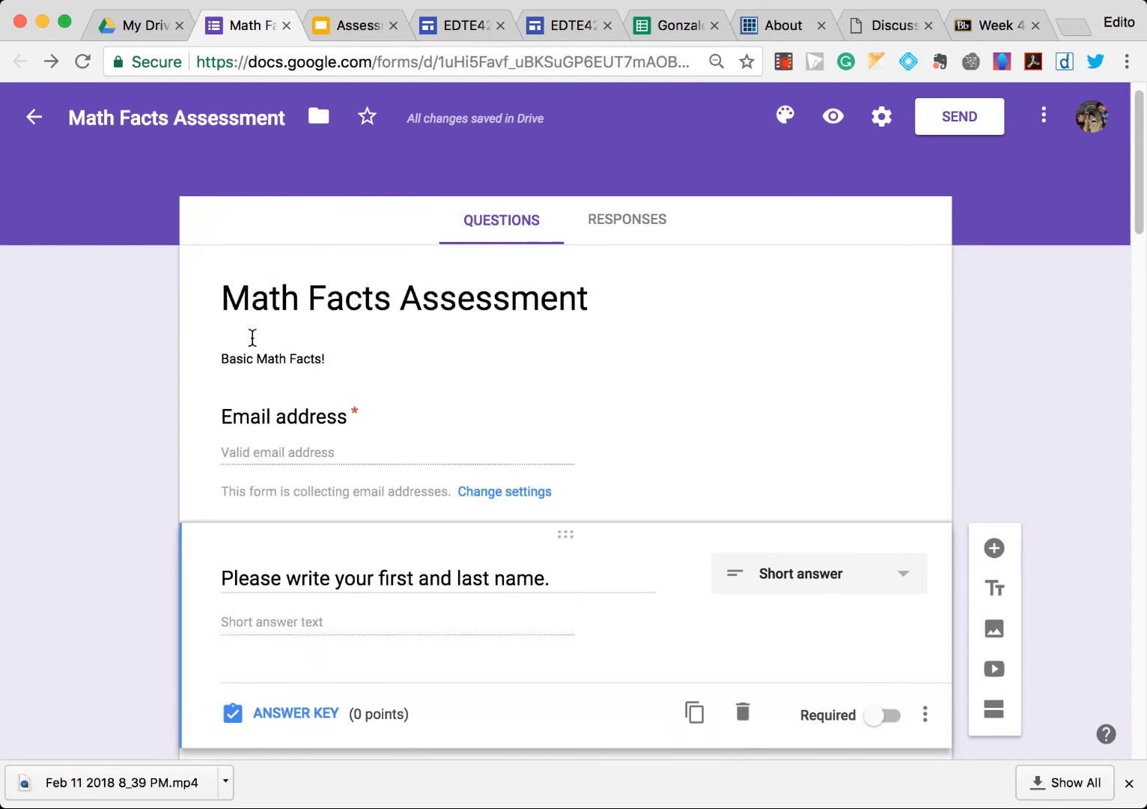
- Open the answer key for the 3X4= question, mark 12 as the correct answer and give it 1 point
scroll(371, 465, "down", 2)
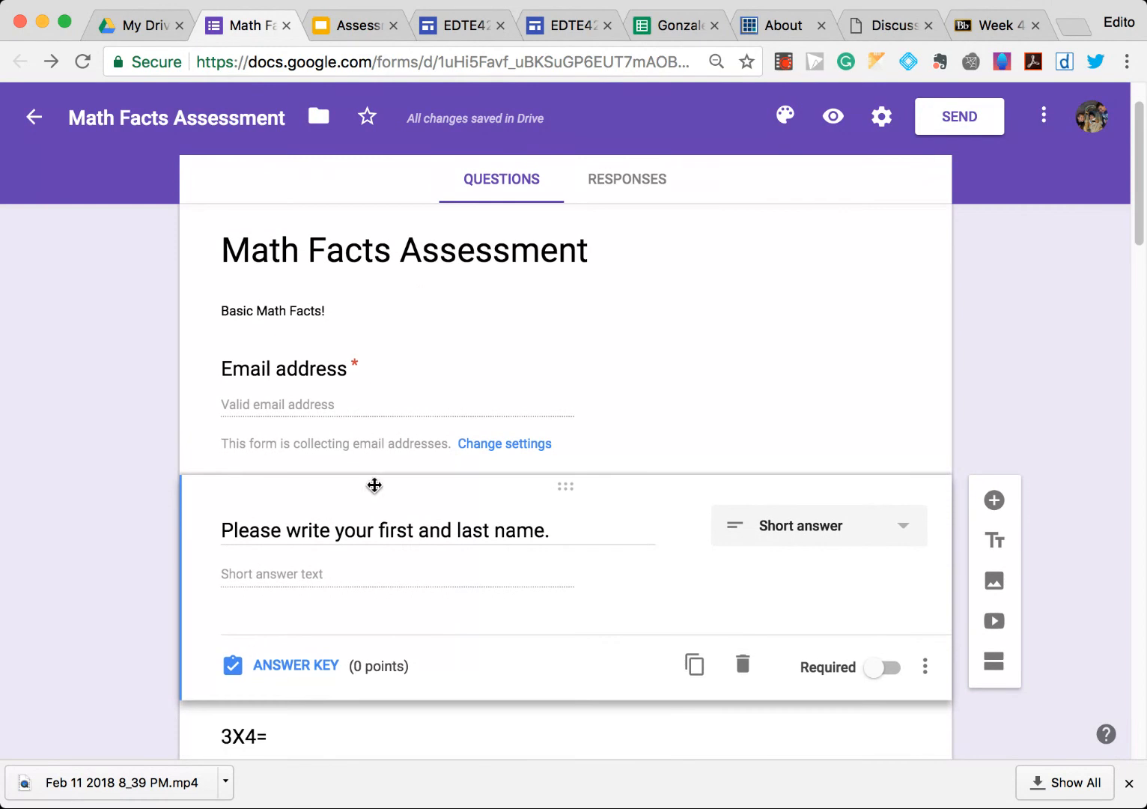
scroll(479, 543, "down", 4)
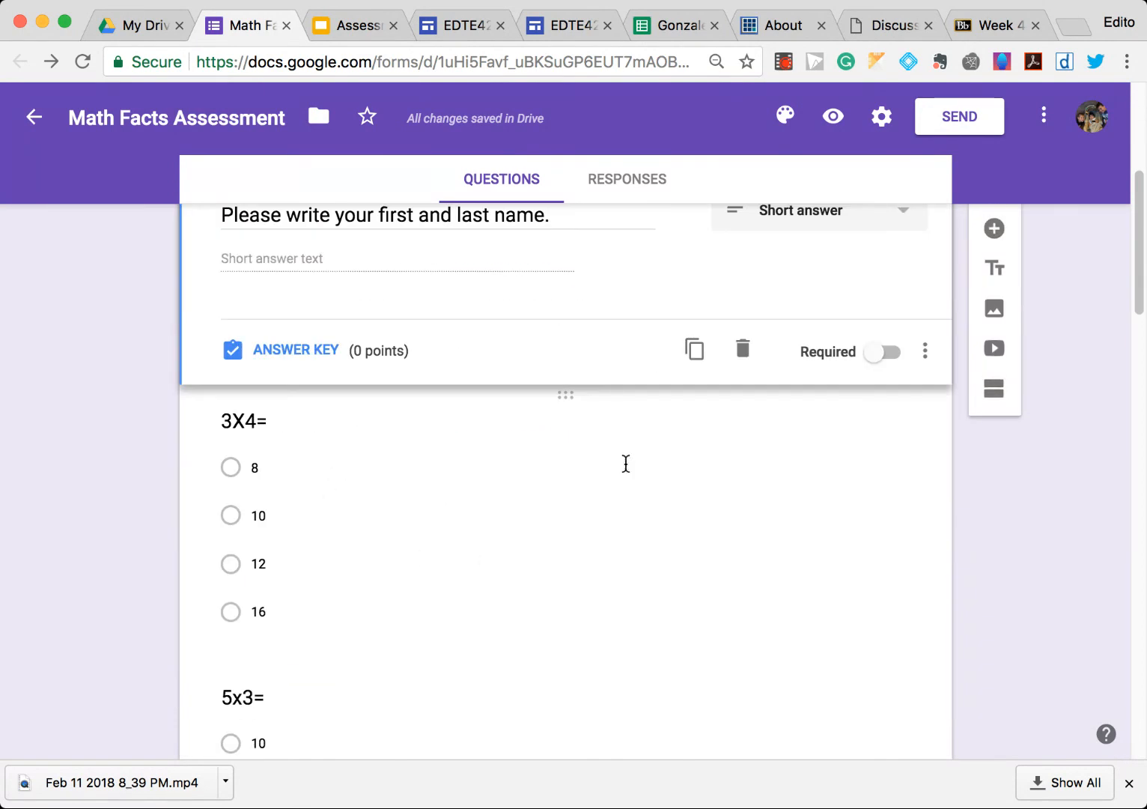
left_click(660, 499)
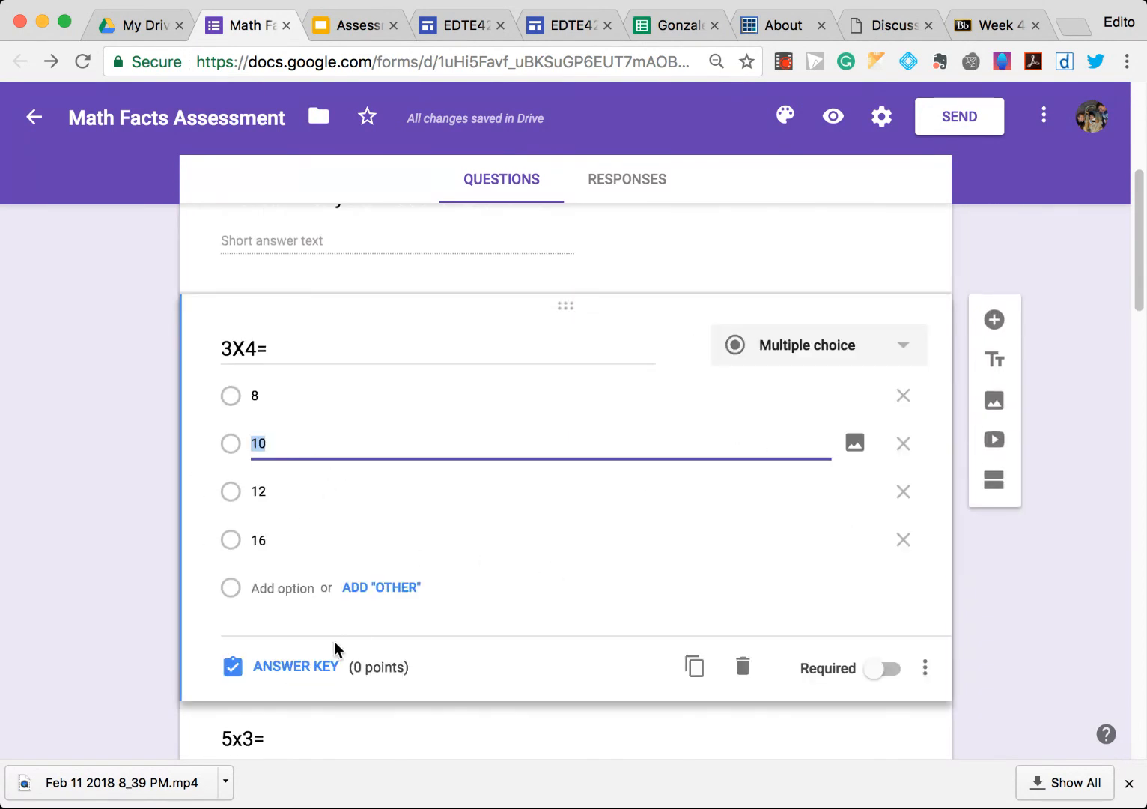
scroll(660, 500, "up", 1)
left_click(329, 702)
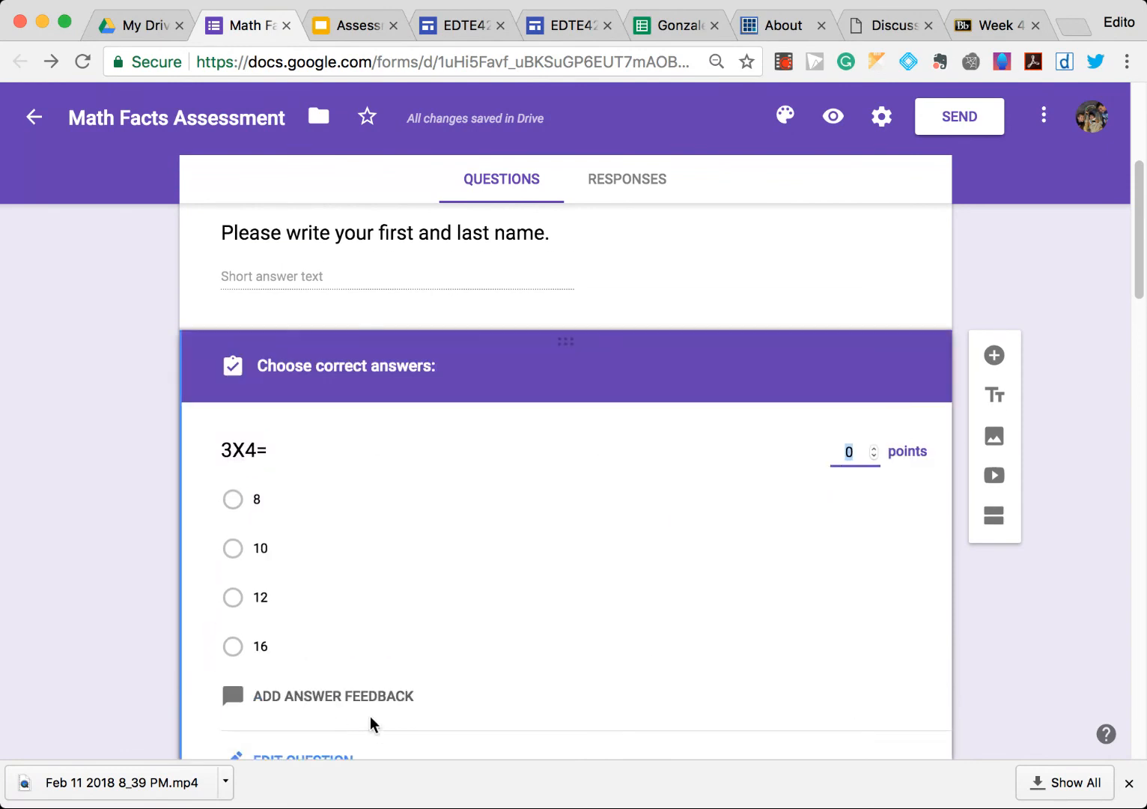
scroll(401, 601, "down", 1)
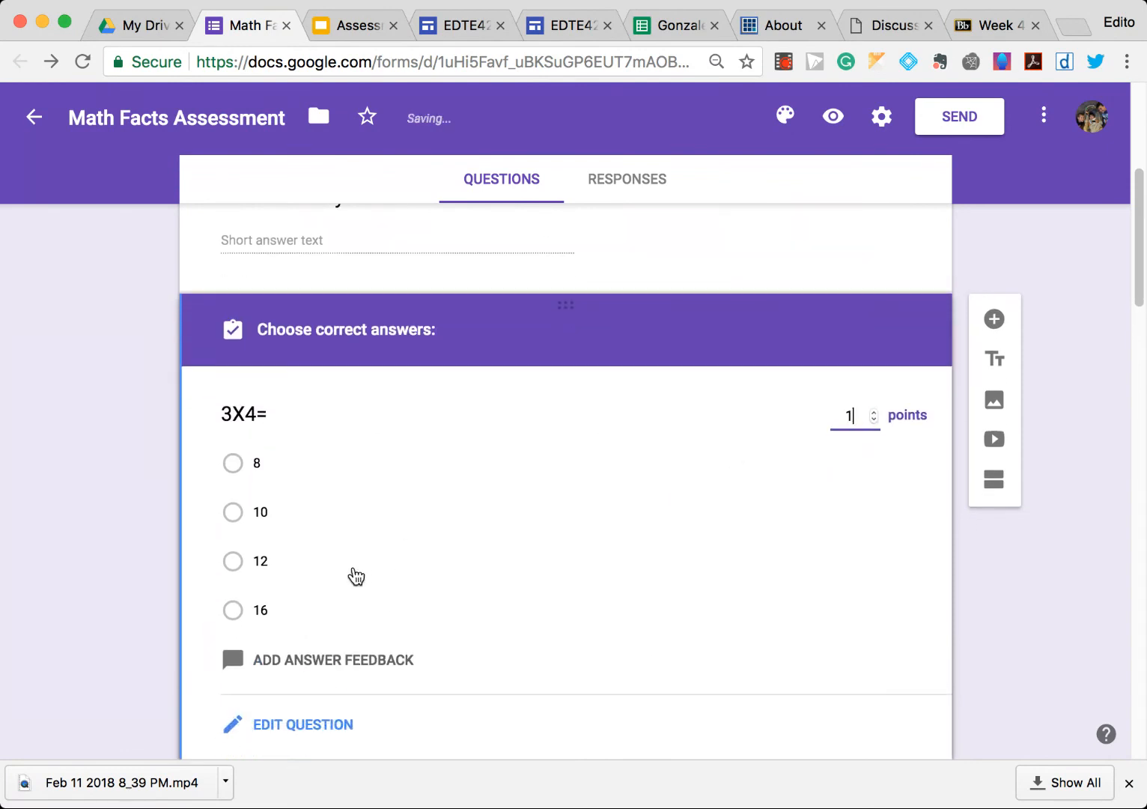
left_click(233, 561)
scroll(824, 719, "down", 8)
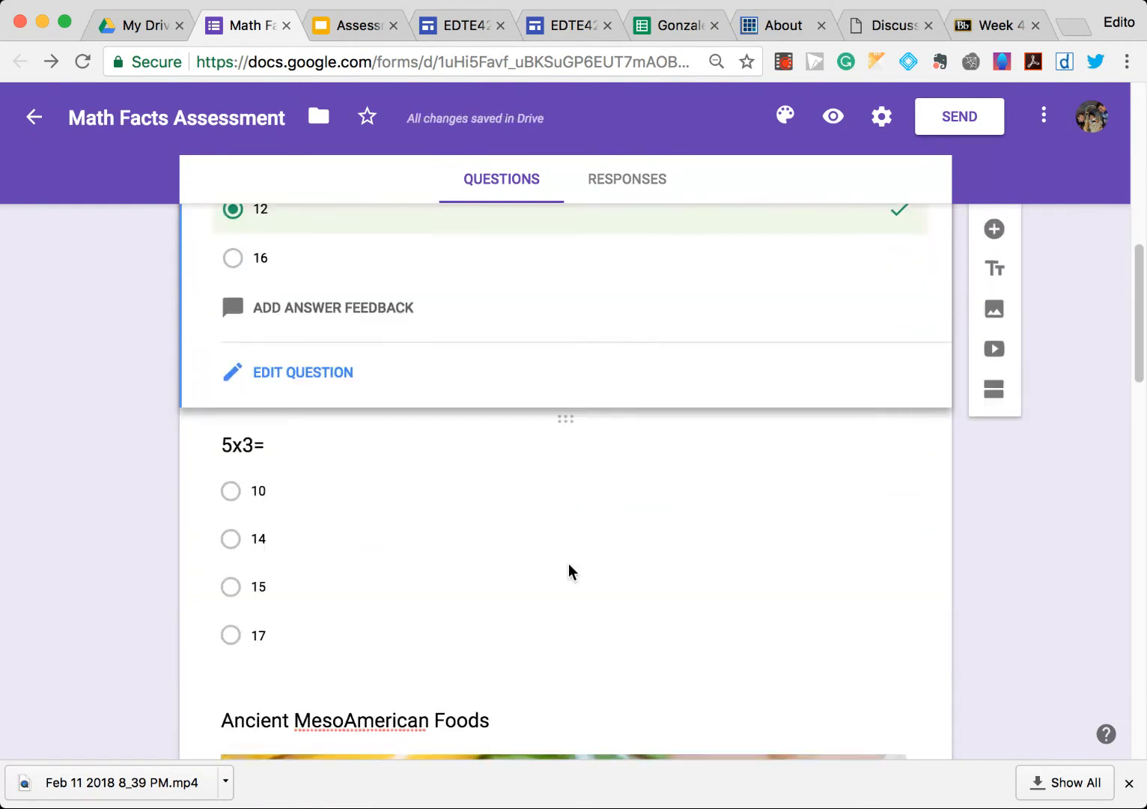
- Open the answer key for the 5x3= question, mark 15 as the correct answer and give it 5 points
left_click(568, 569)
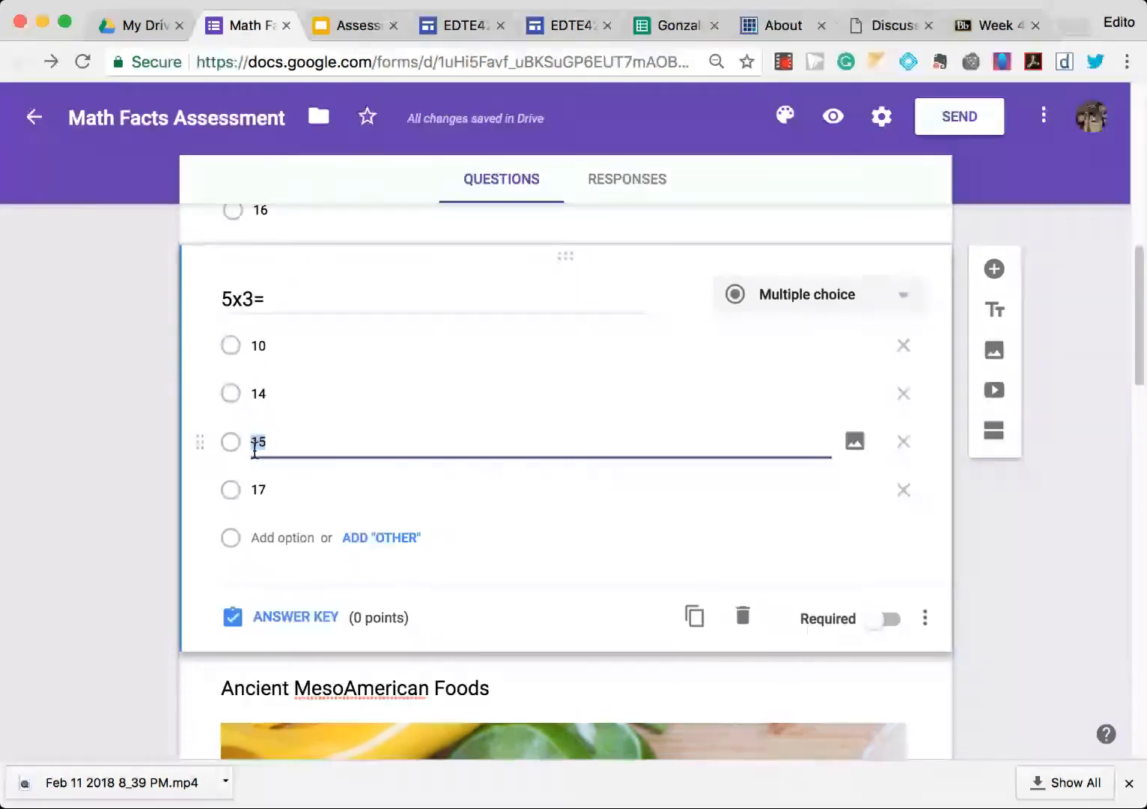
left_click(283, 616)
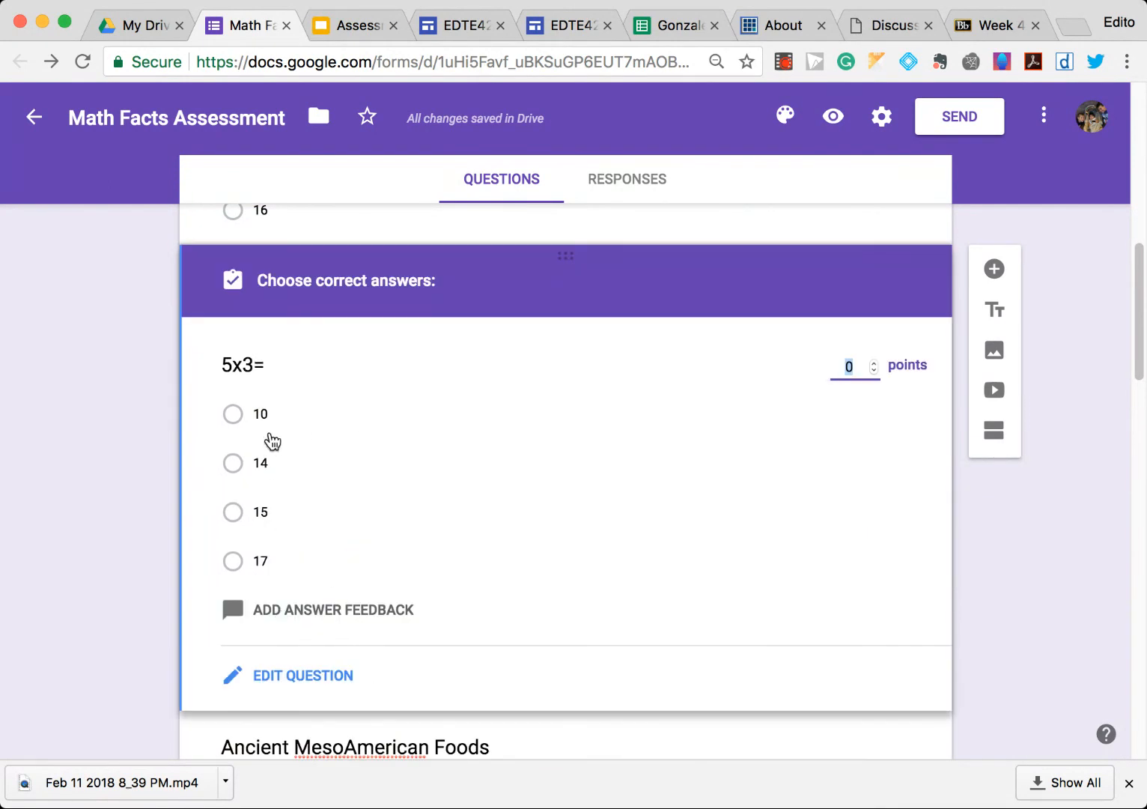
left_click(233, 512)
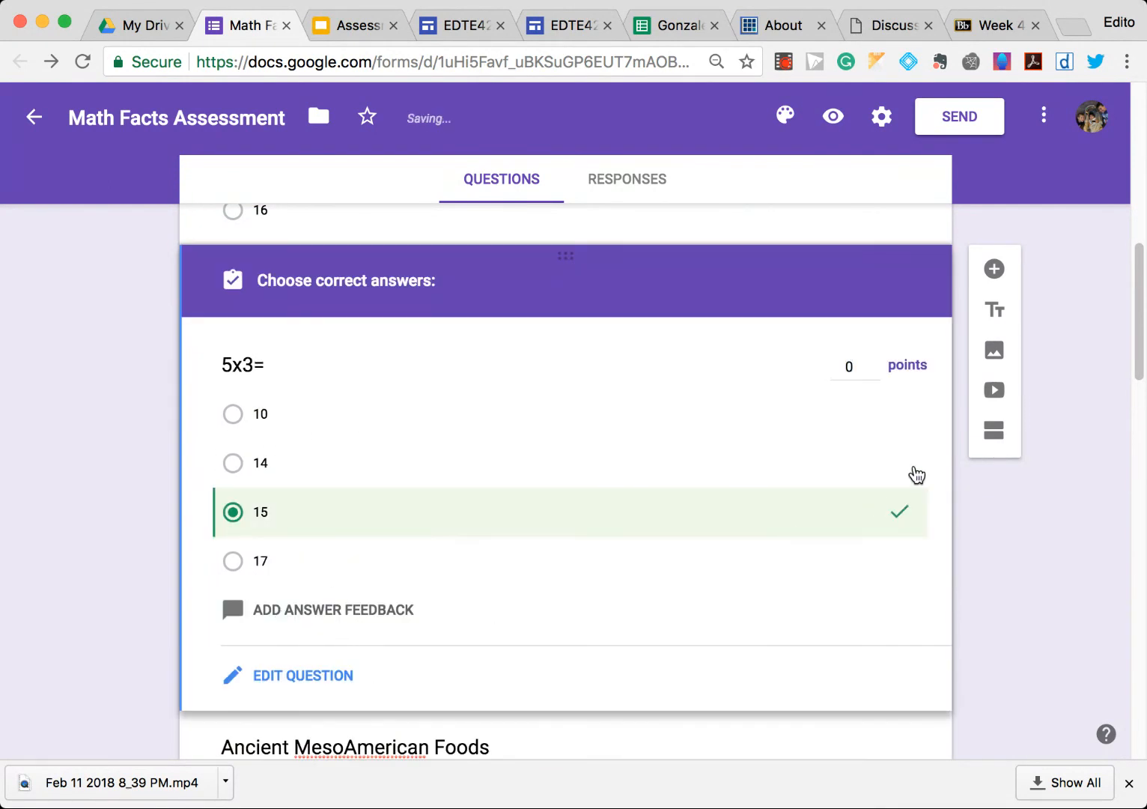
left_click(875, 363)
triple_click(875, 363)
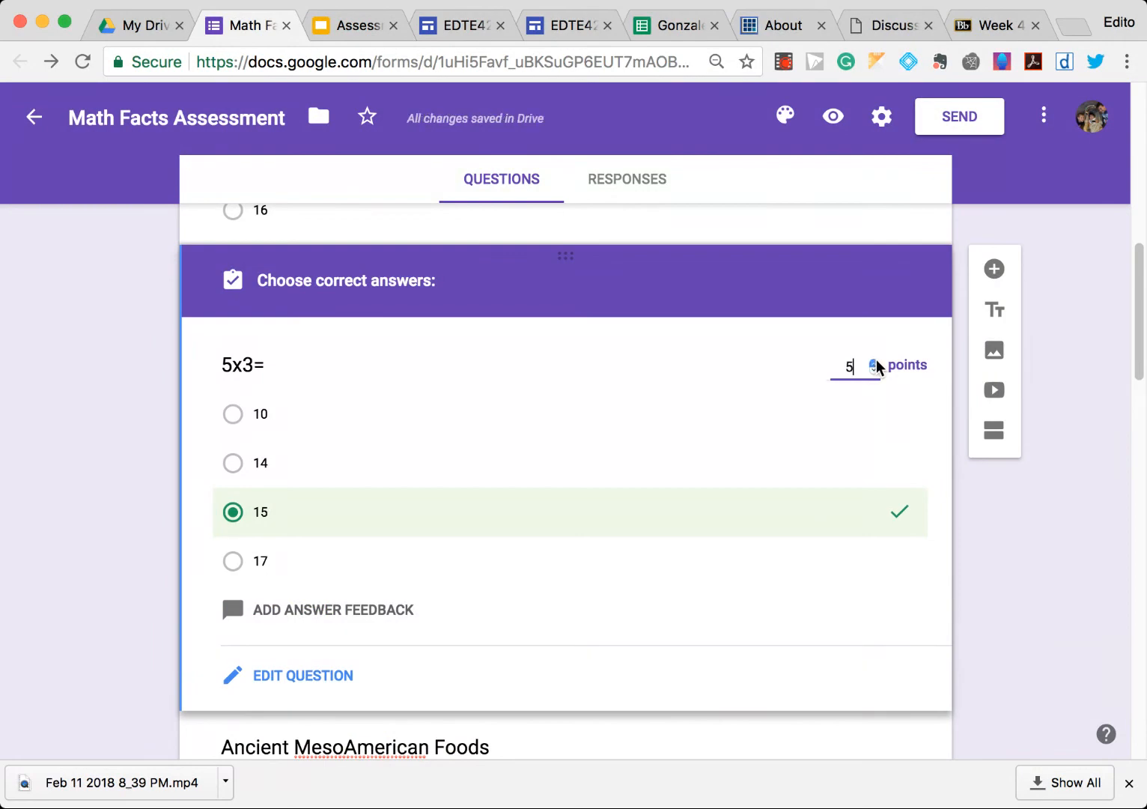
left_click(873, 370)
- Open the answer key for the MesoAmerican foods question, mark All the above as correct and give it 7 points
scroll(471, 582, "down", 6)
scroll(470, 581, "down", 8)
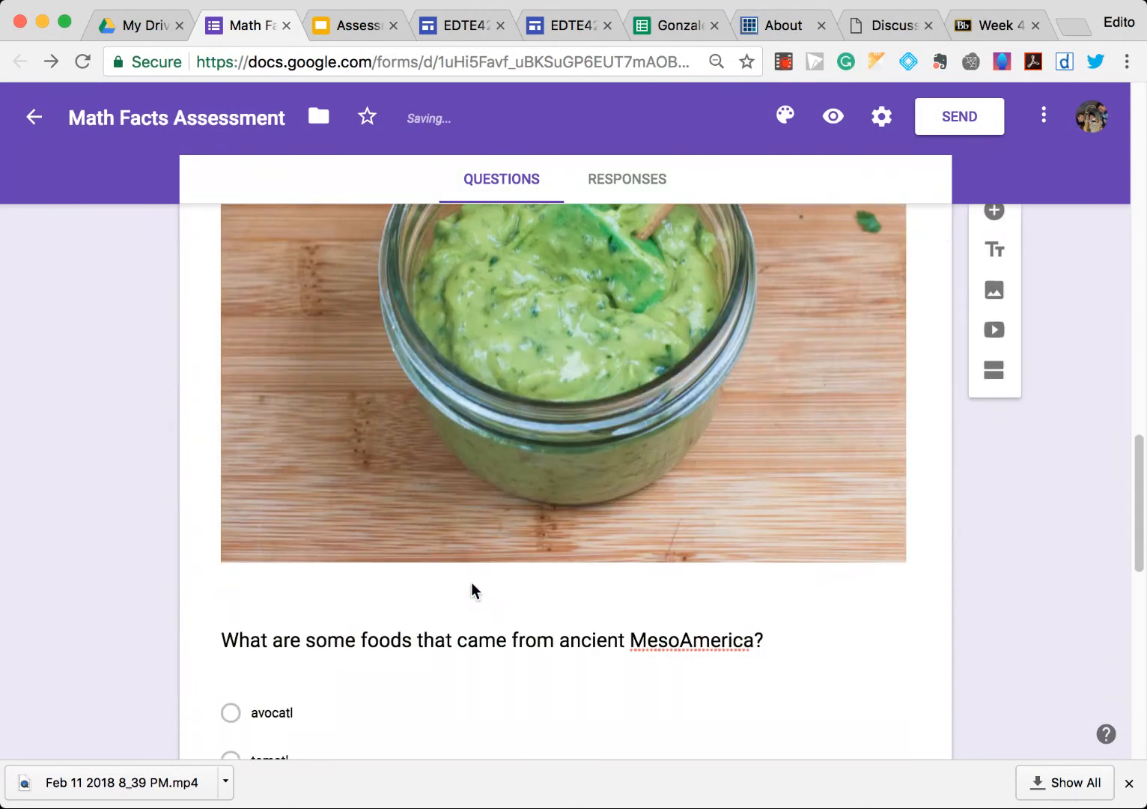
scroll(399, 495, "down", 2)
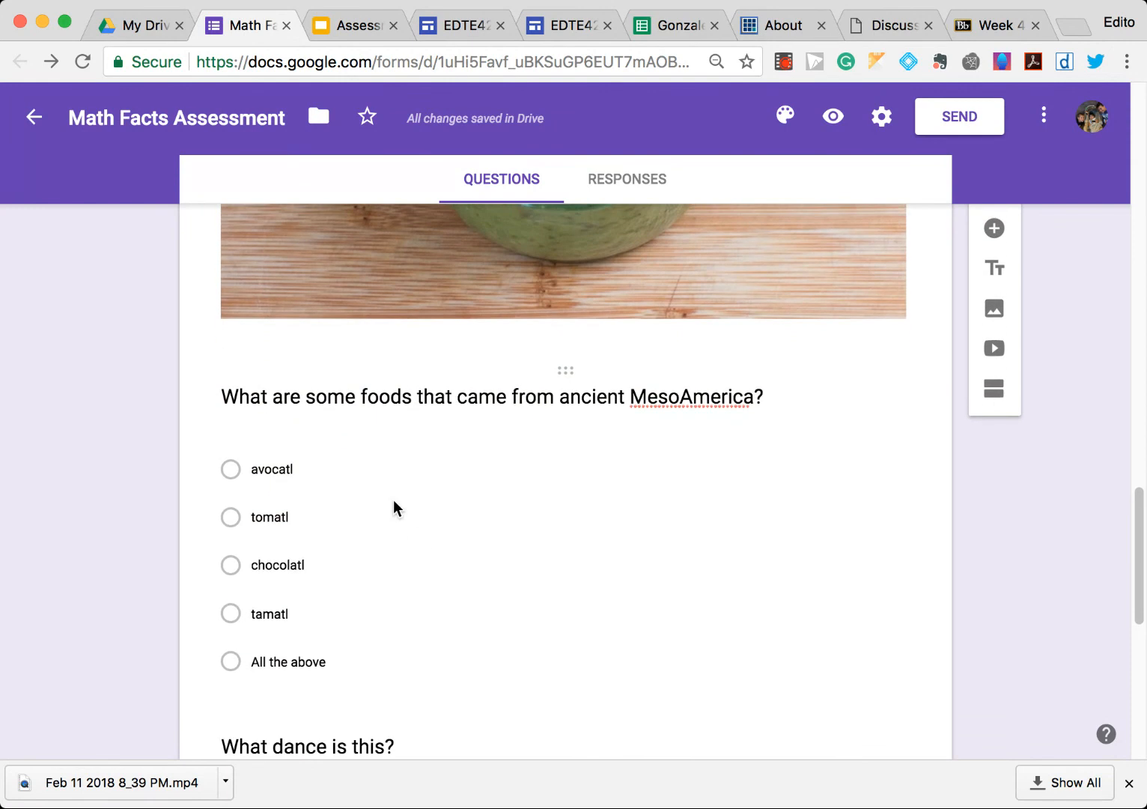
left_click(245, 645)
left_click(238, 634)
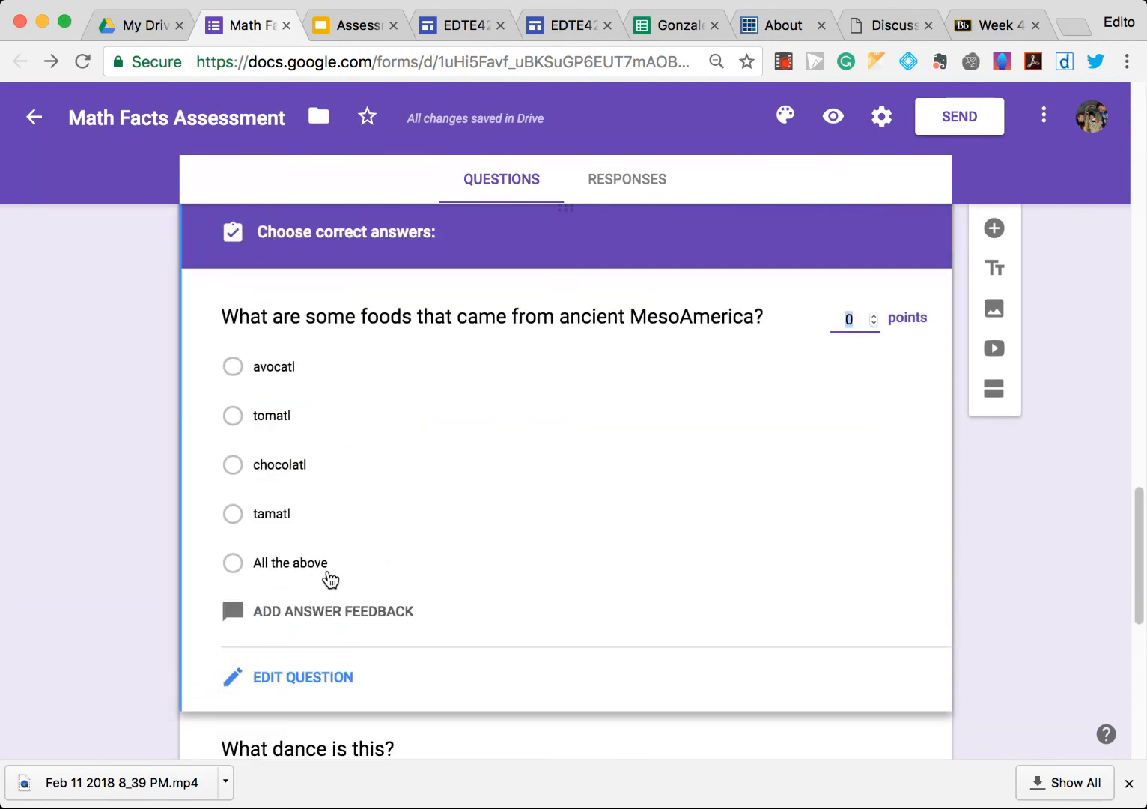
left_click(234, 564)
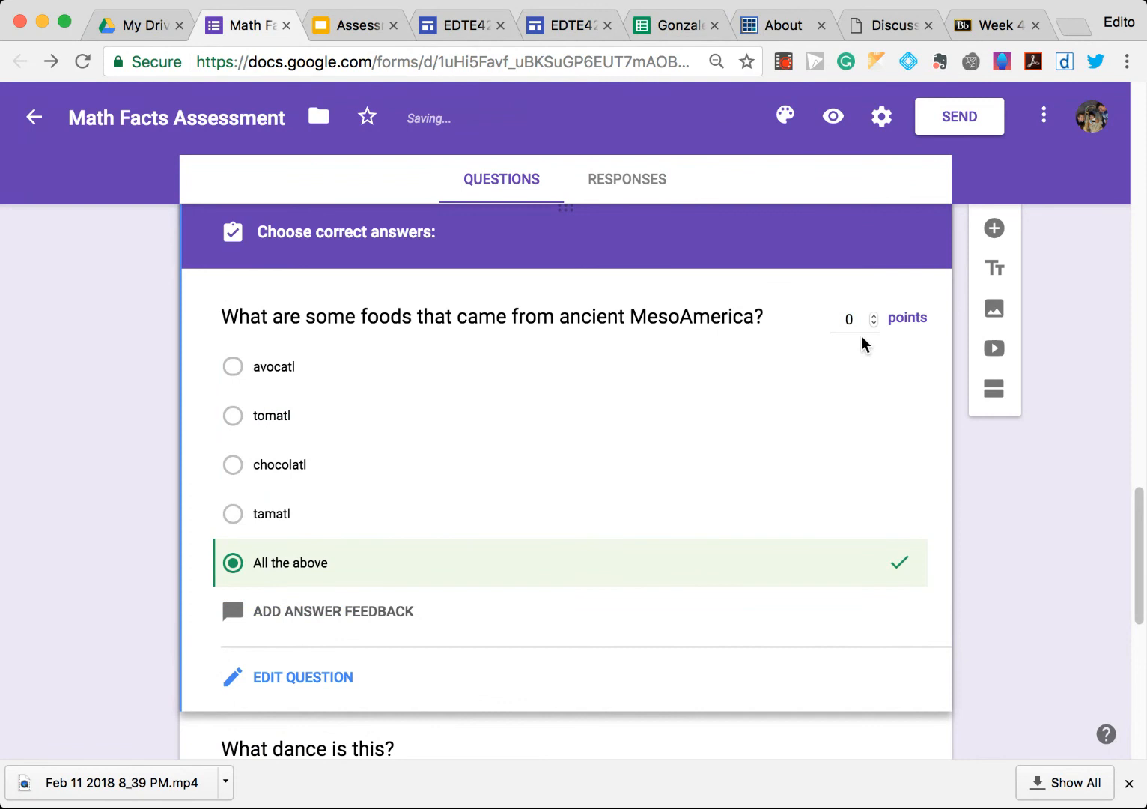
left_click(871, 316)
left_click(873, 317)
left_click(872, 317)
left_click(872, 317)
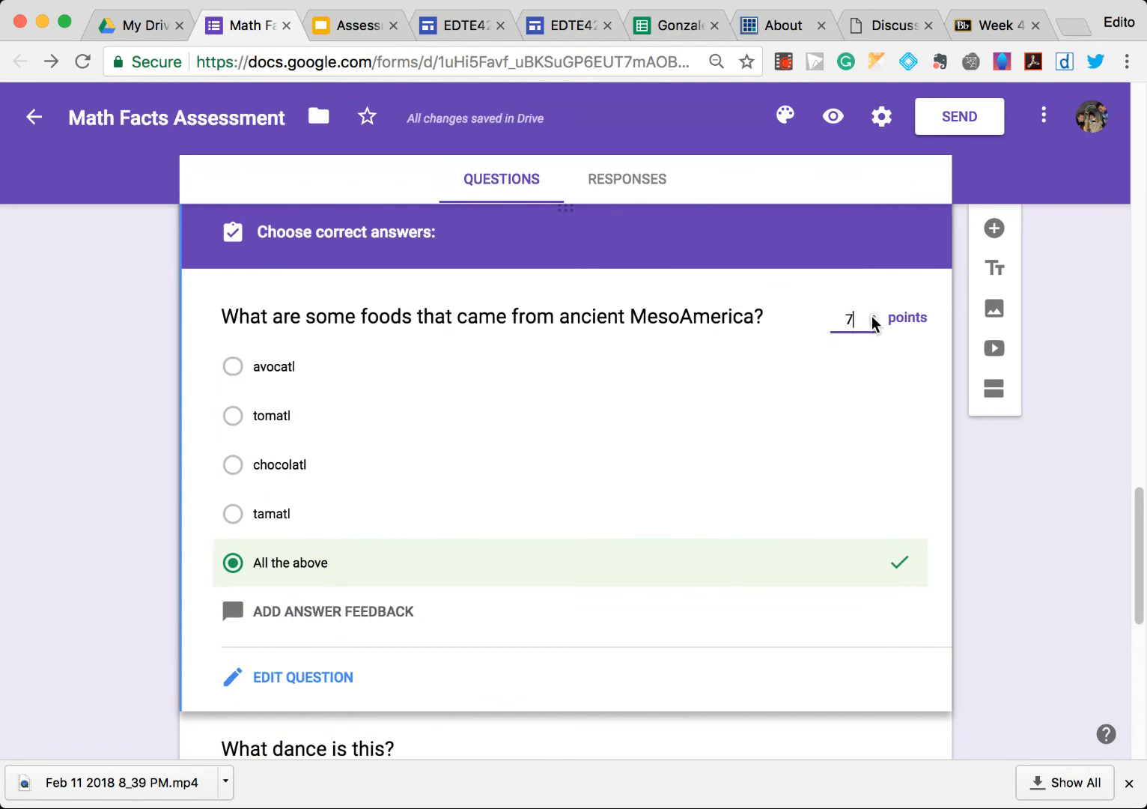
scroll(687, 607, "down", 10)
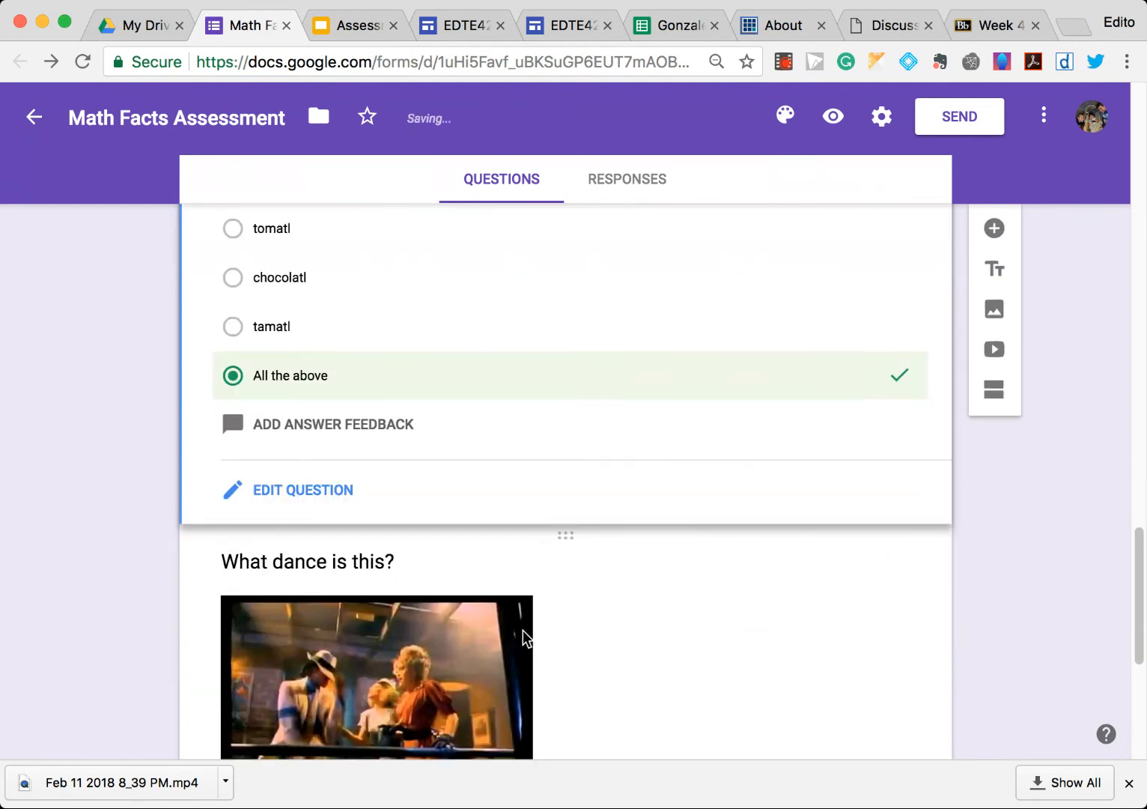
- Open the answer key for the dance video question, mark The Moonwalk as correct and give it 100 points
scroll(415, 558, "down", 1)
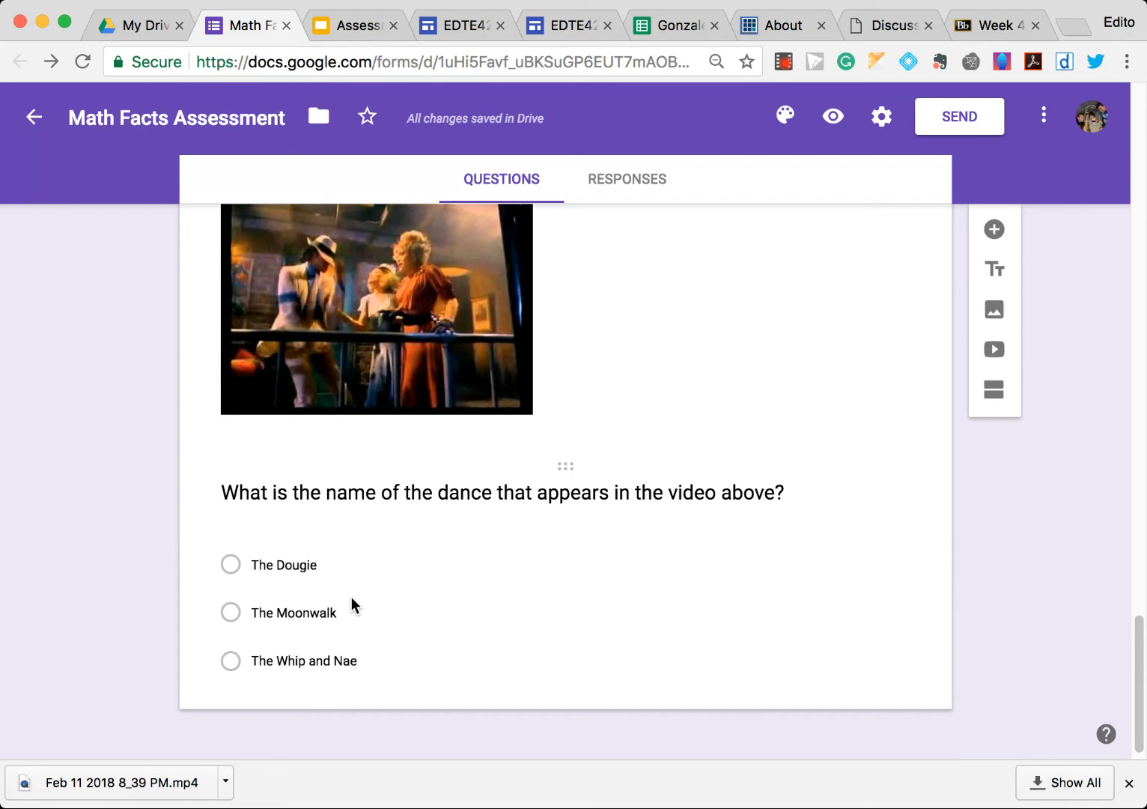
left_click(482, 606)
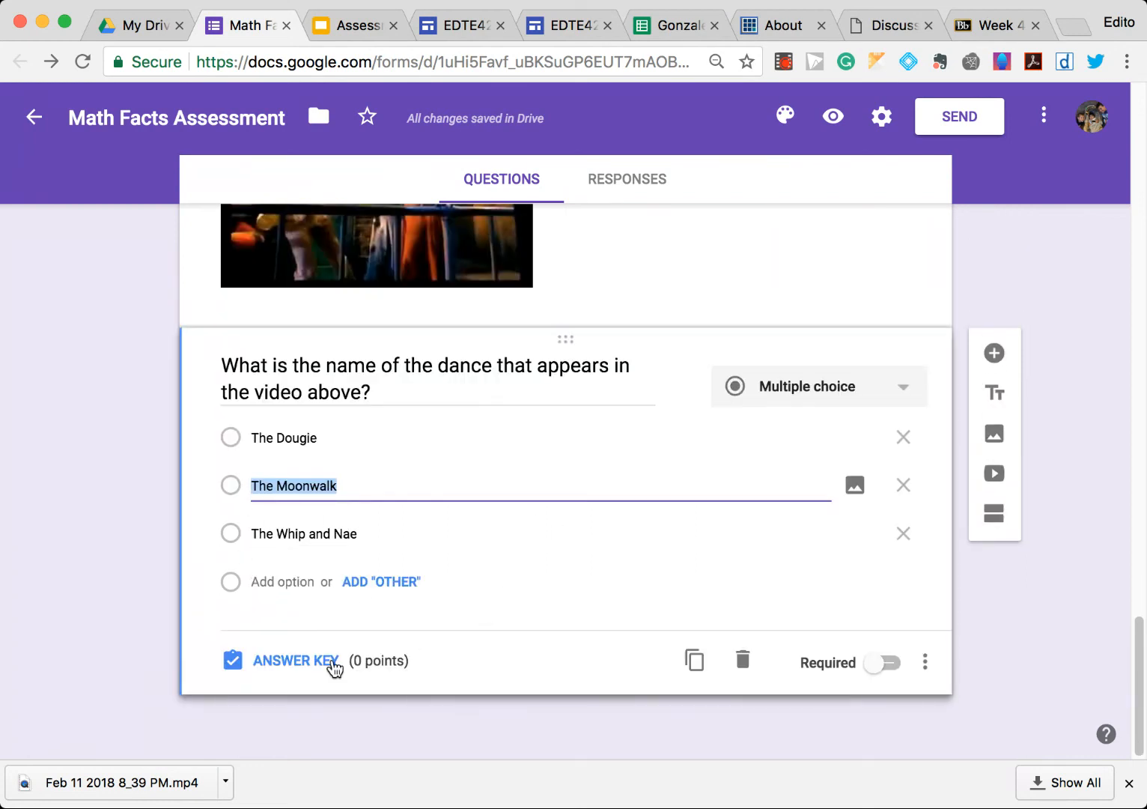
left_click(300, 660)
left_click(233, 546)
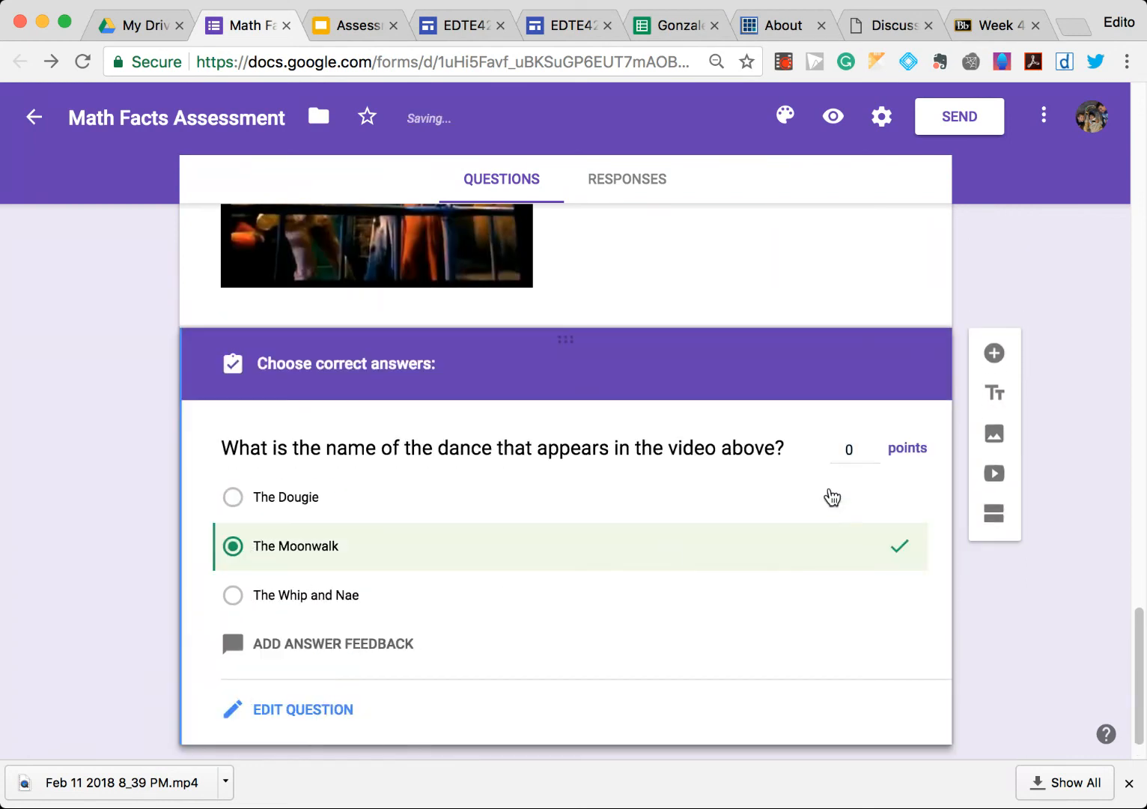
left_click(857, 447)
scroll(950, 629, "down", 1)
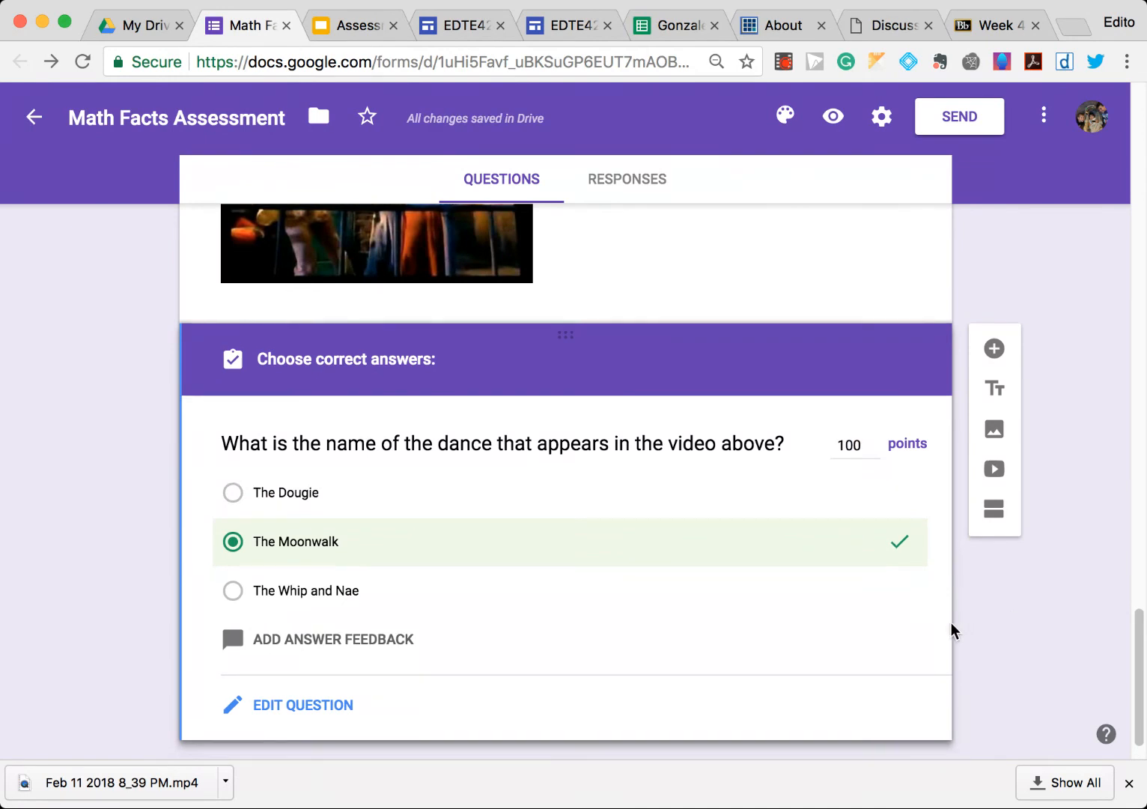
- Make the first and last name question required
scroll(945, 625, "up", 5)
scroll(945, 625, "down", 5)
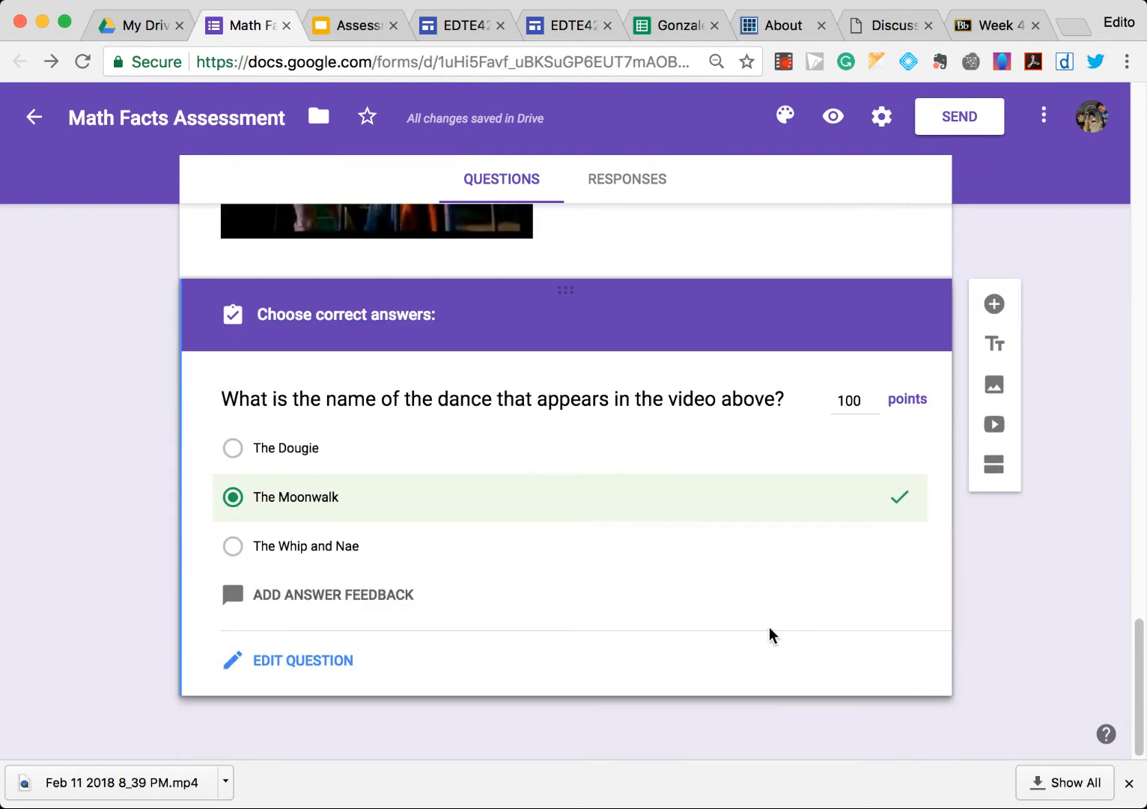
scroll(683, 442, "up", 15)
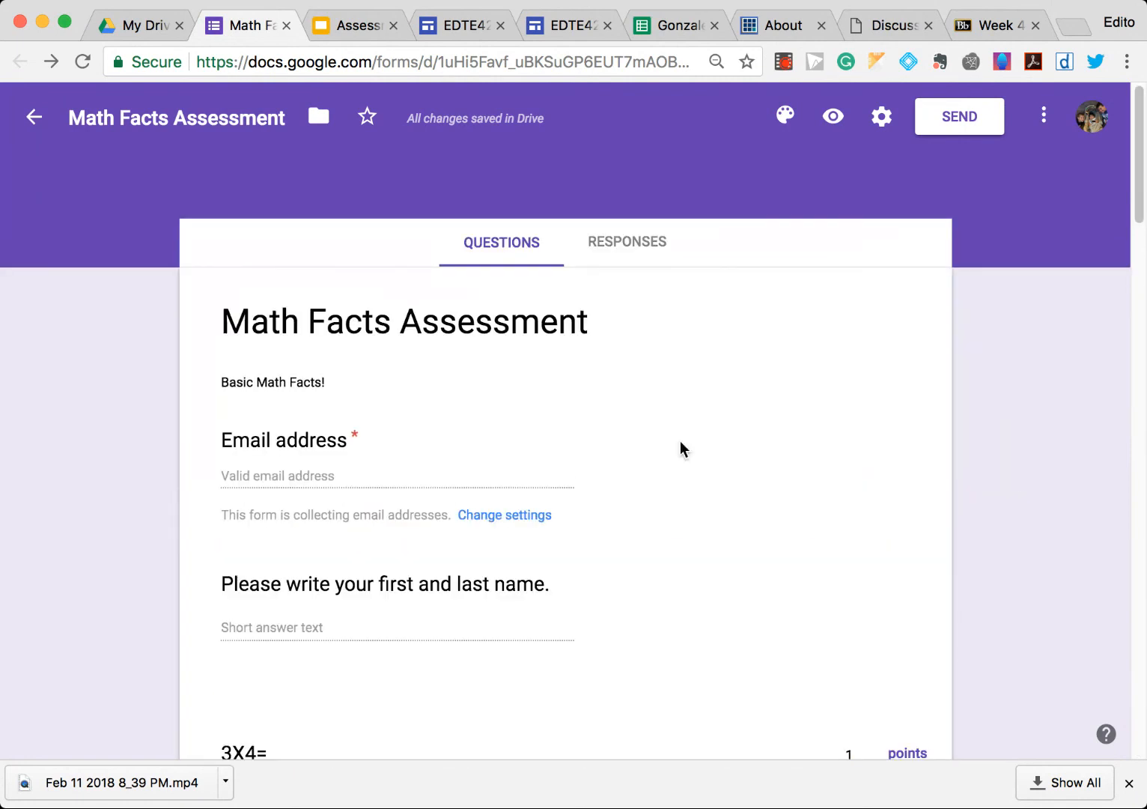
scroll(685, 516, "down", 1)
left_click(686, 569)
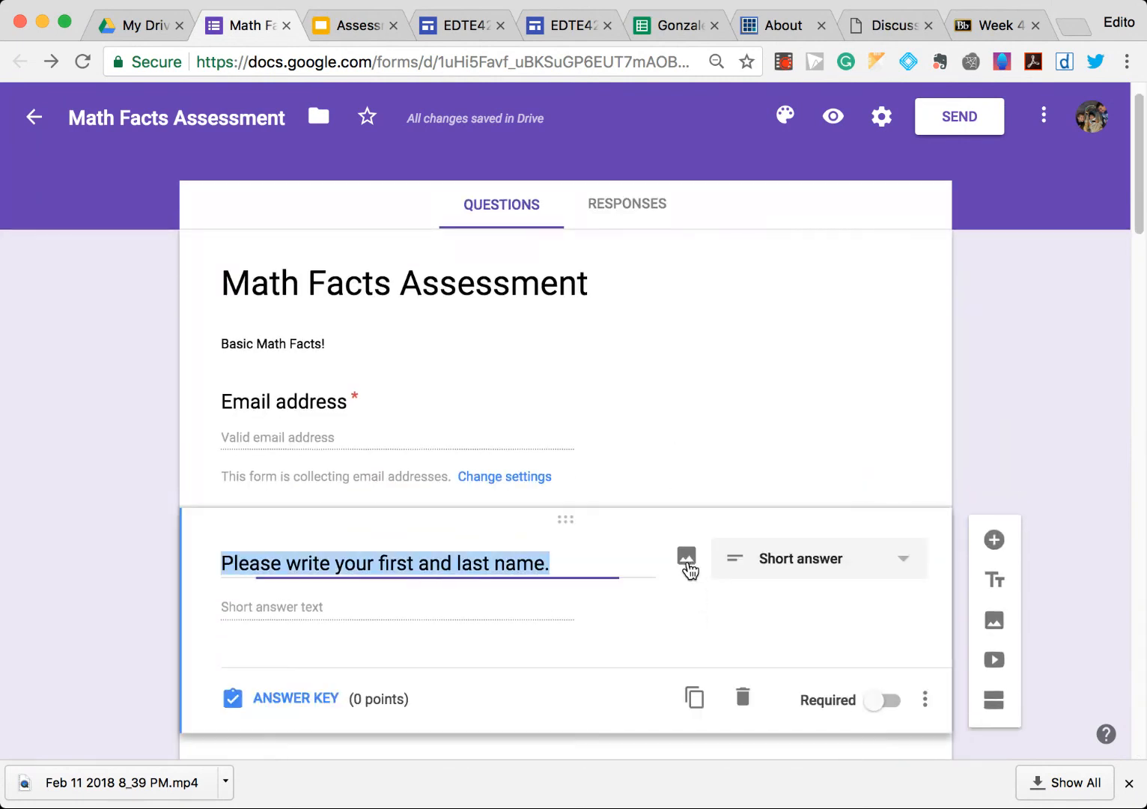
left_click(667, 439)
left_click(664, 353)
left_click(666, 411)
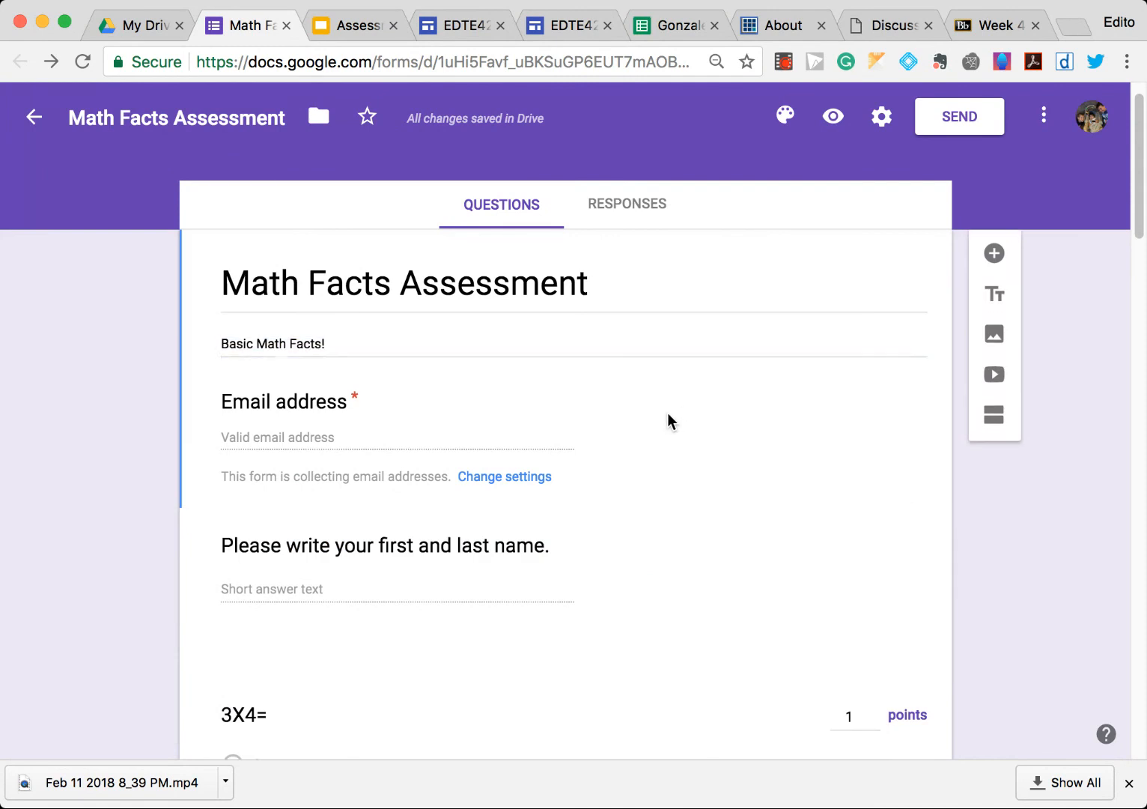
left_click(644, 552)
left_click(890, 702)
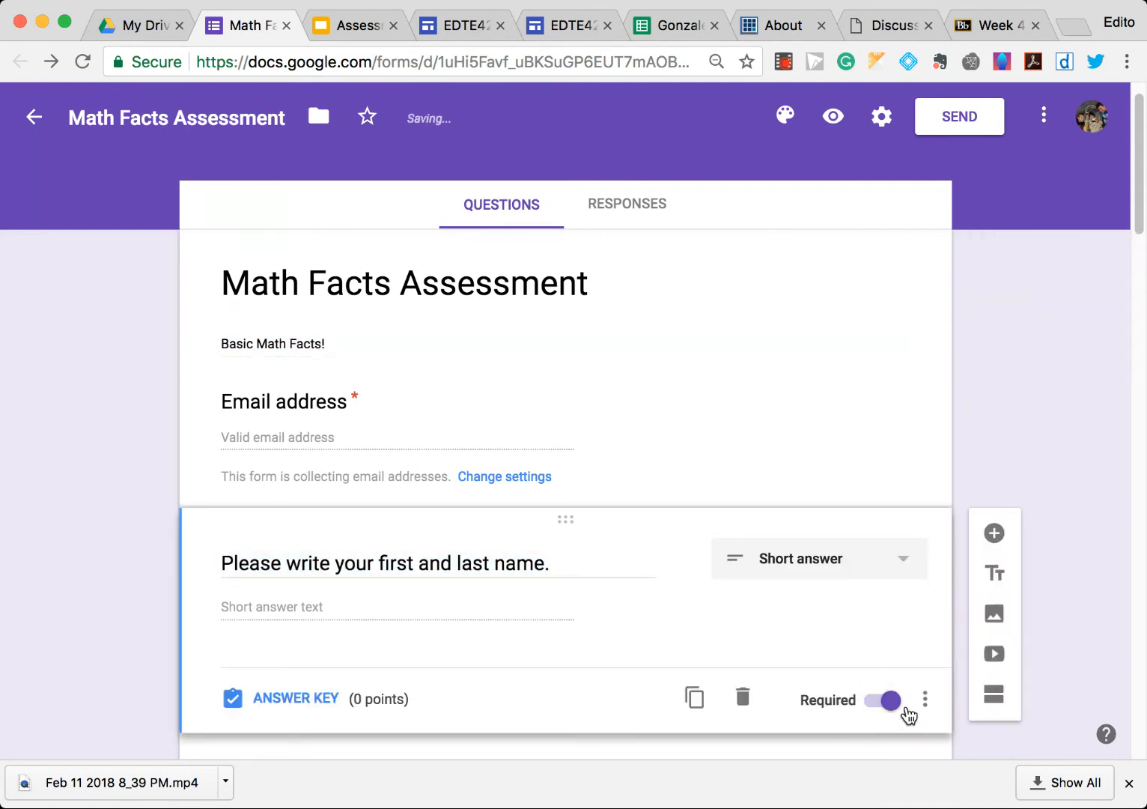
- Link the form's responses to a new spreadsheet named Math Facts Assessment (Responses)
scroll(826, 678, "down", 6)
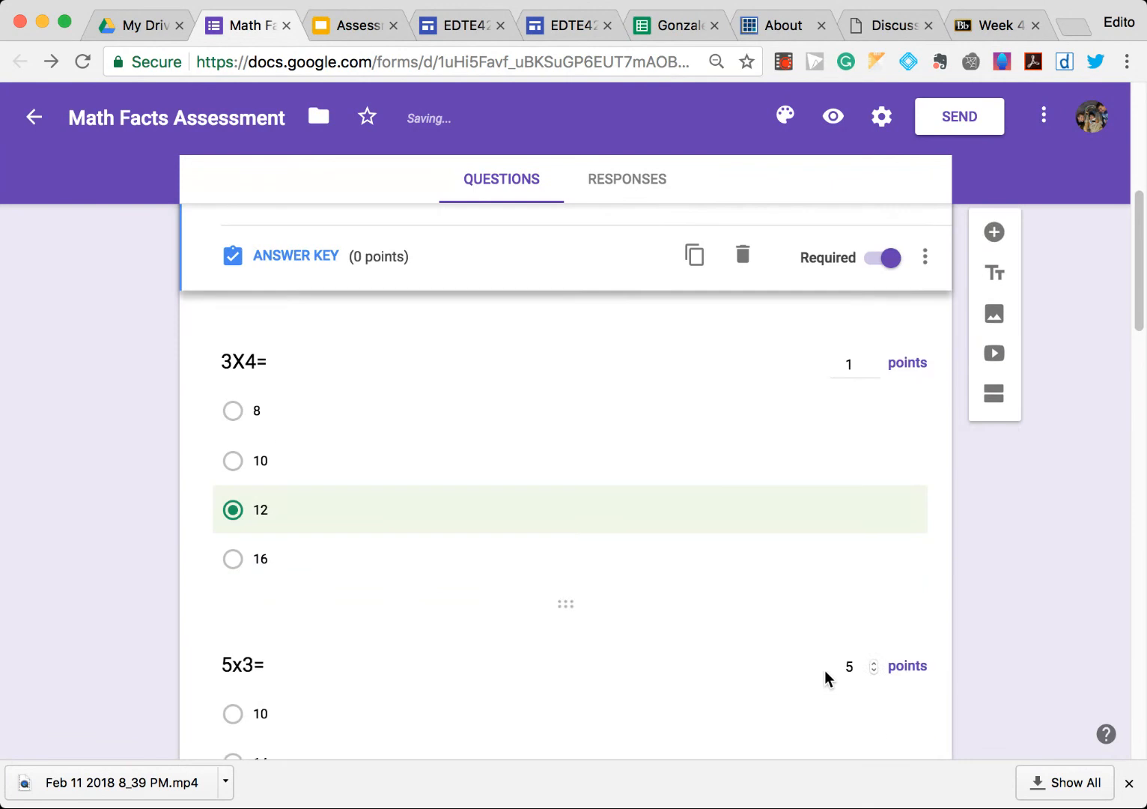
scroll(824, 670, "up", 7)
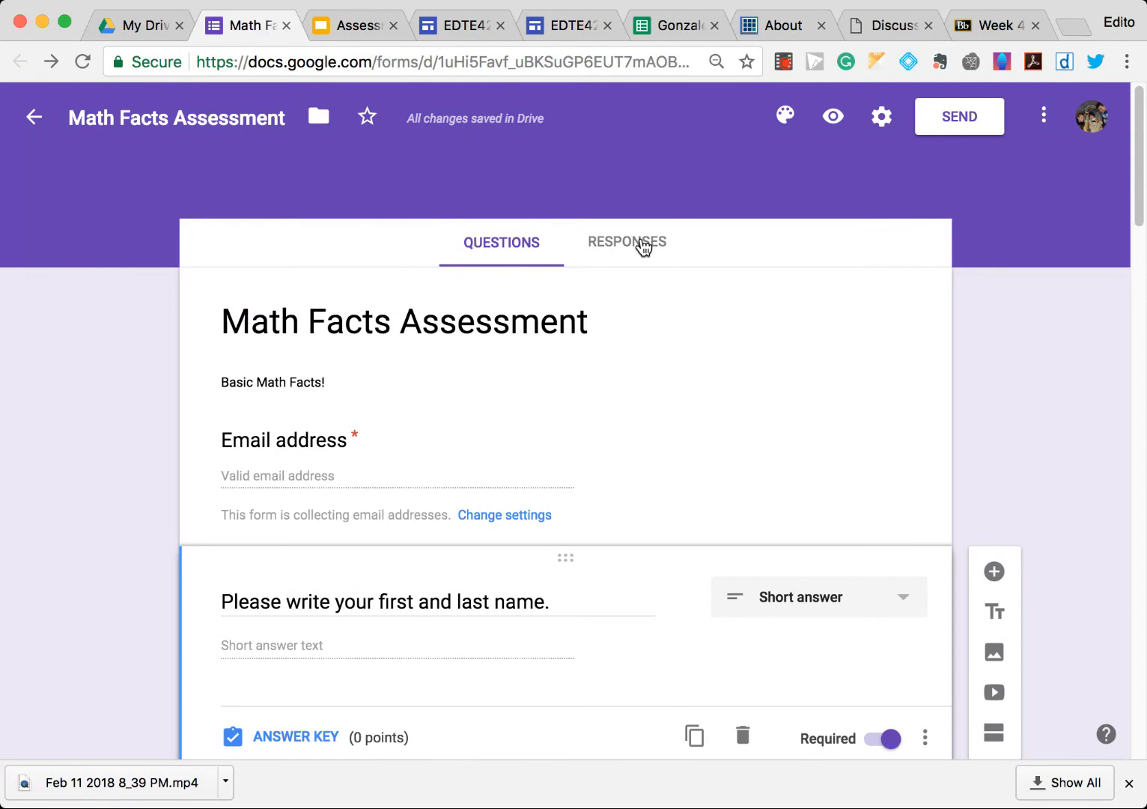
left_click(642, 245)
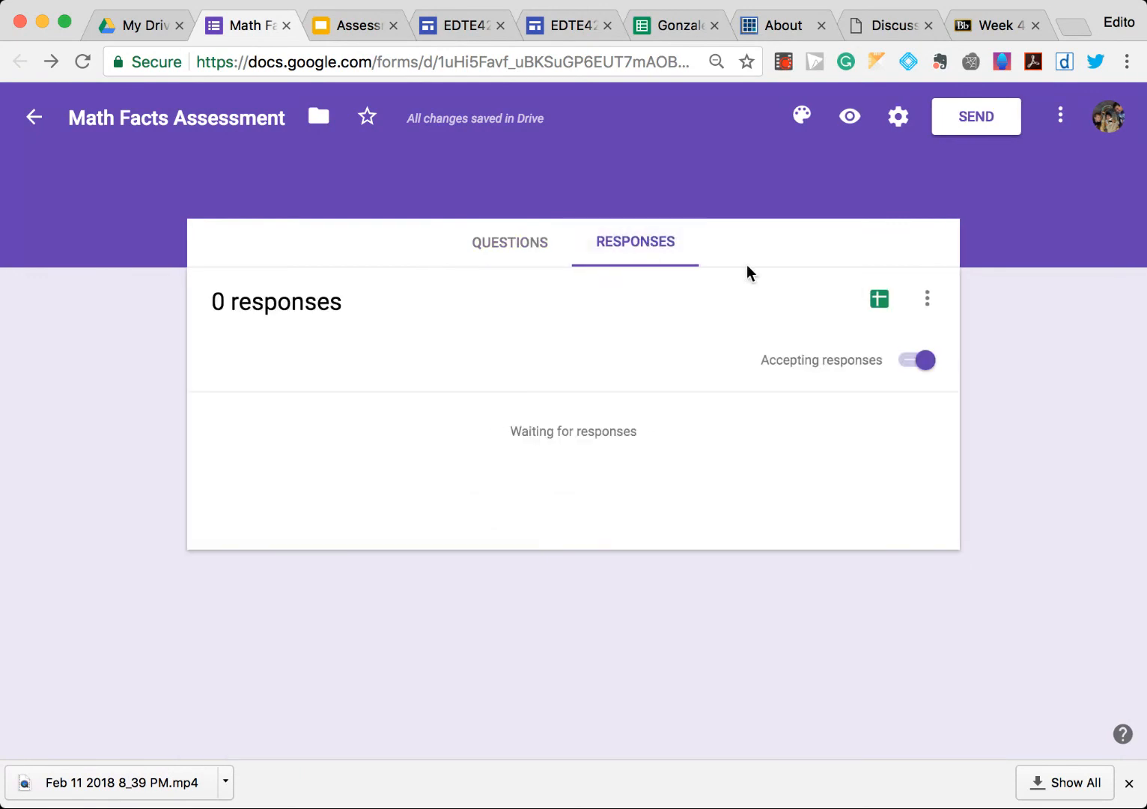
left_click(879, 301)
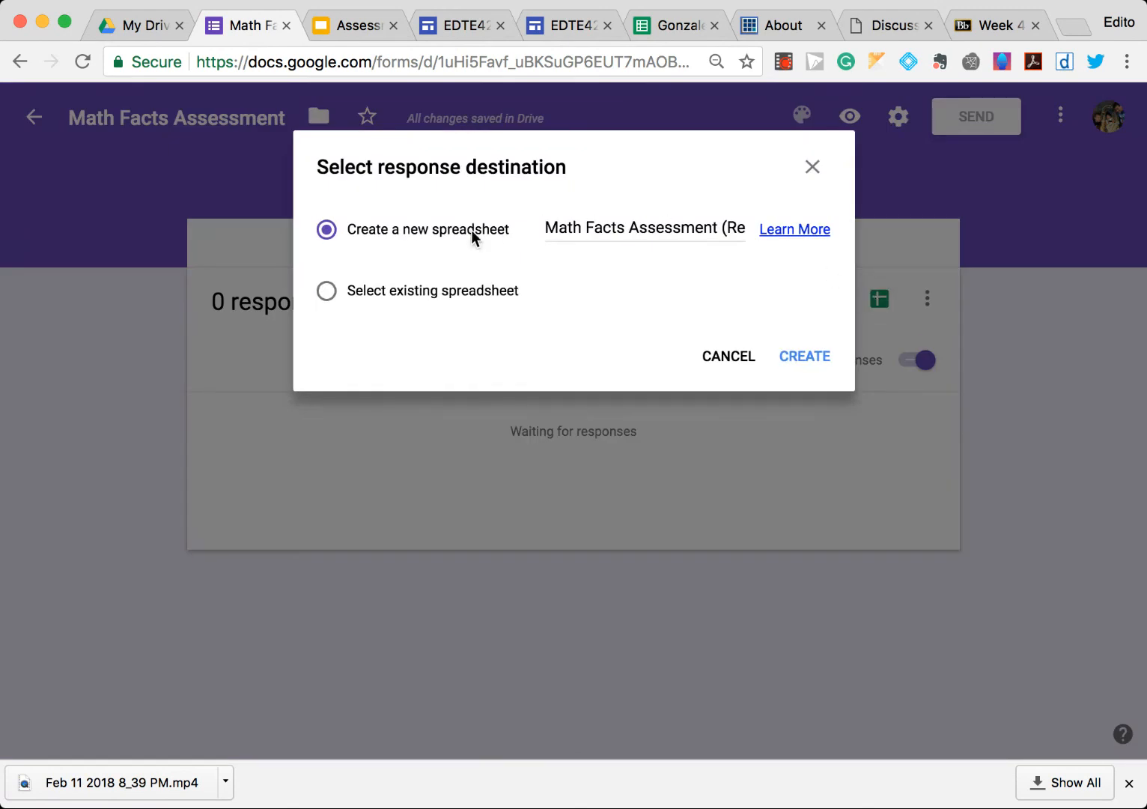
left_click(805, 357)
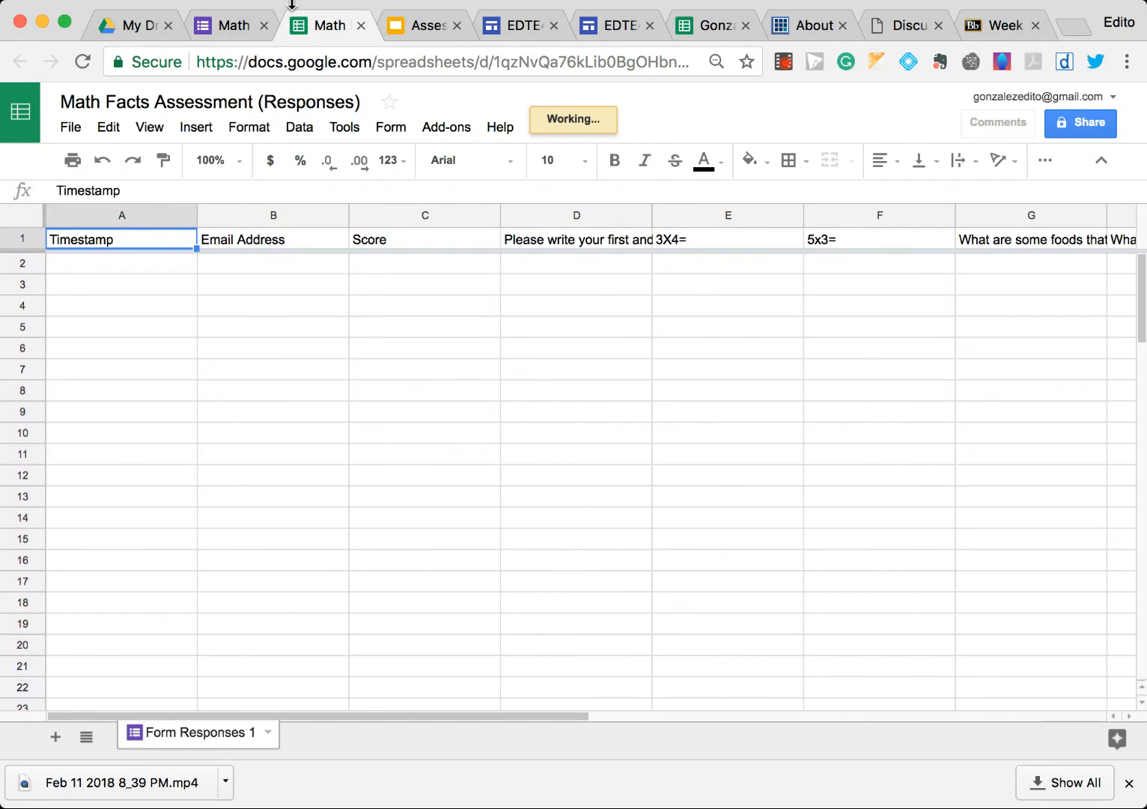
- Return to the form, open the send options as a link and shorten the URL
left_click(241, 27)
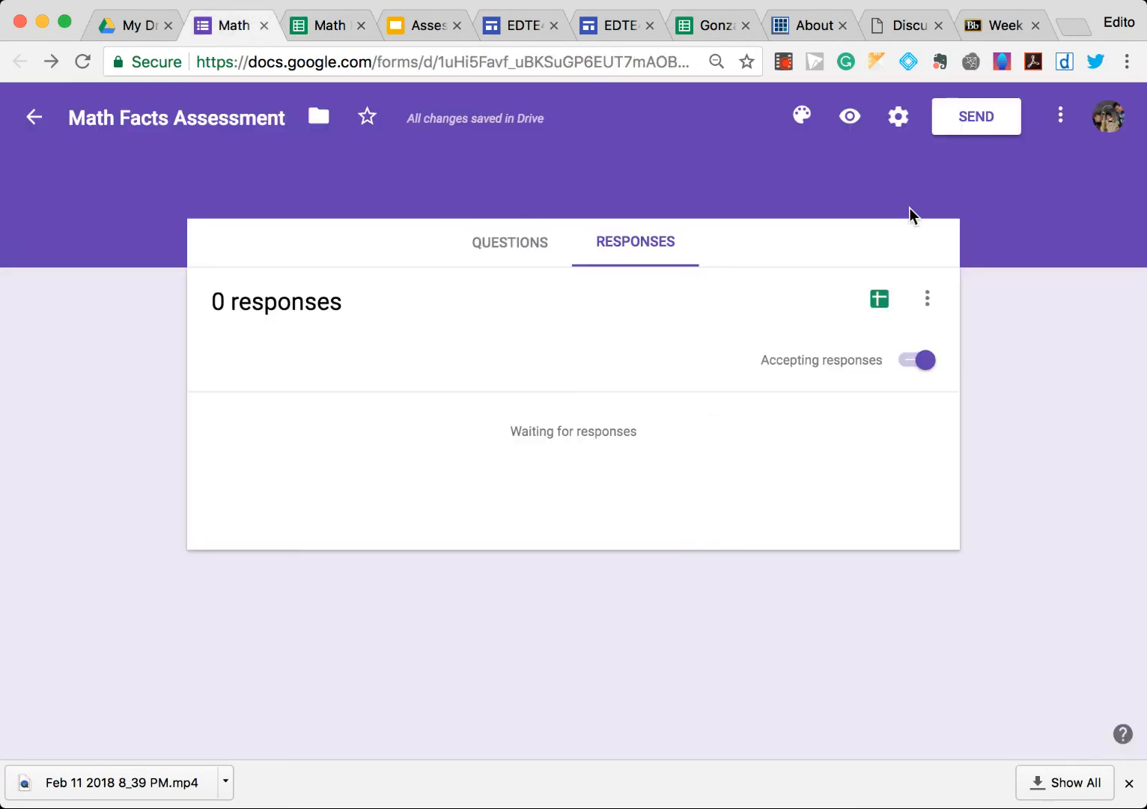
left_click(957, 133)
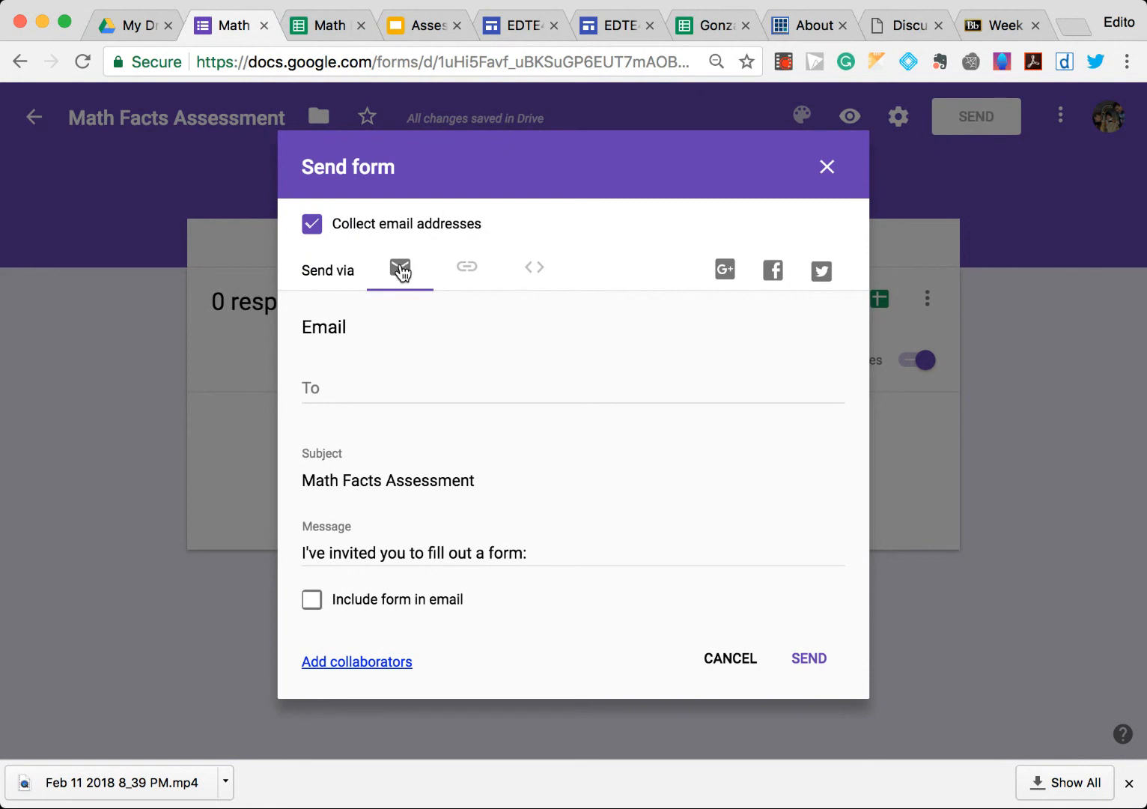
left_click(461, 268)
left_click(506, 352)
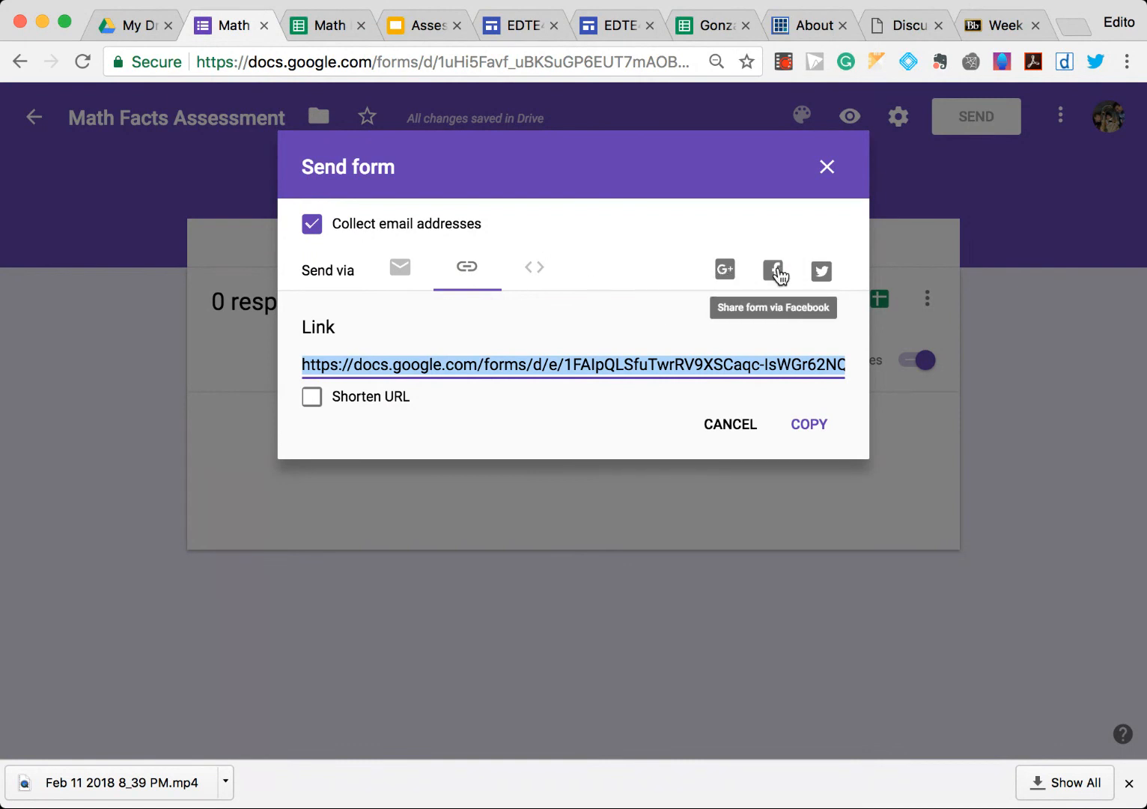
left_click(313, 397)
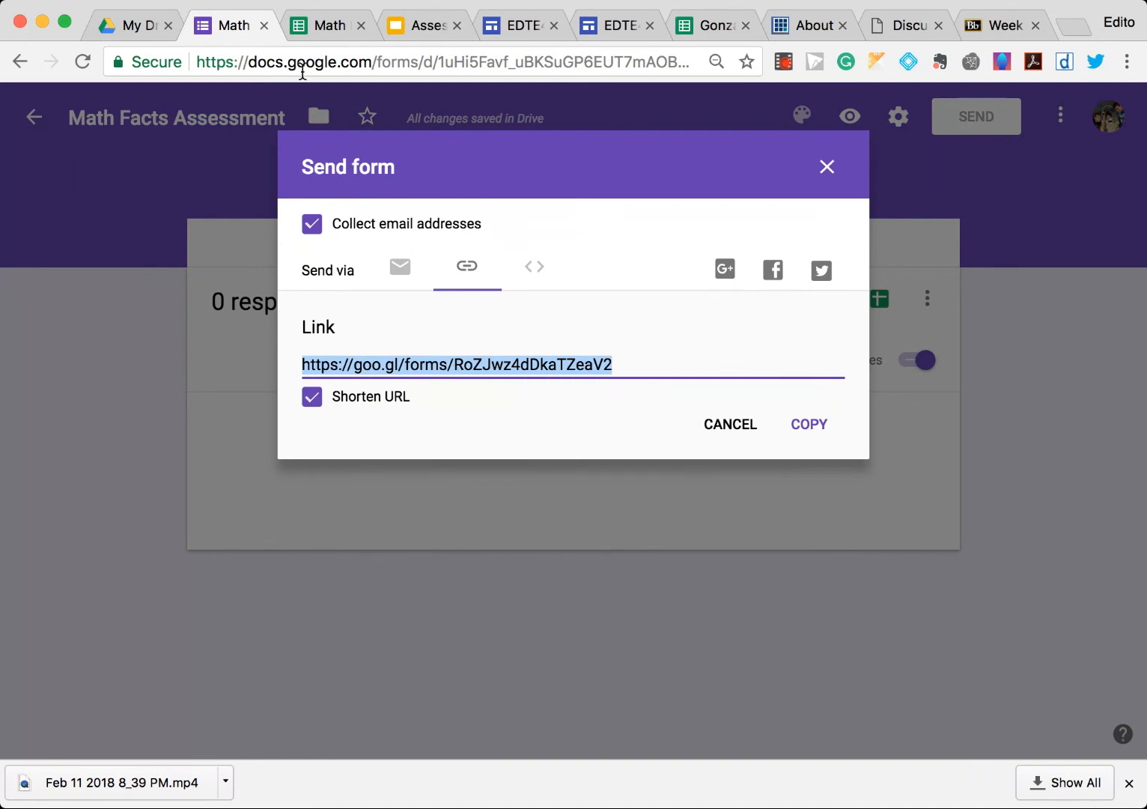
- Open the Week 1-4 page in the class site editor and start inserting content in the empty section below the Twitter section
left_click(609, 33)
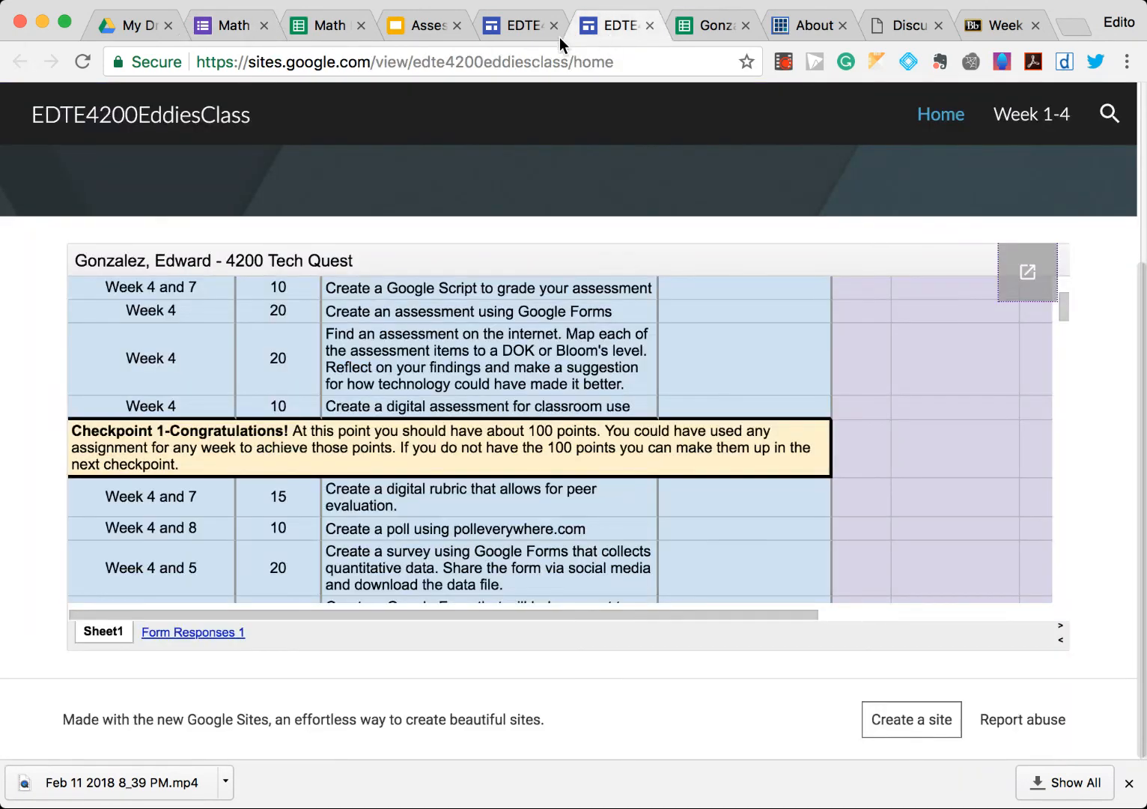
left_click(519, 28)
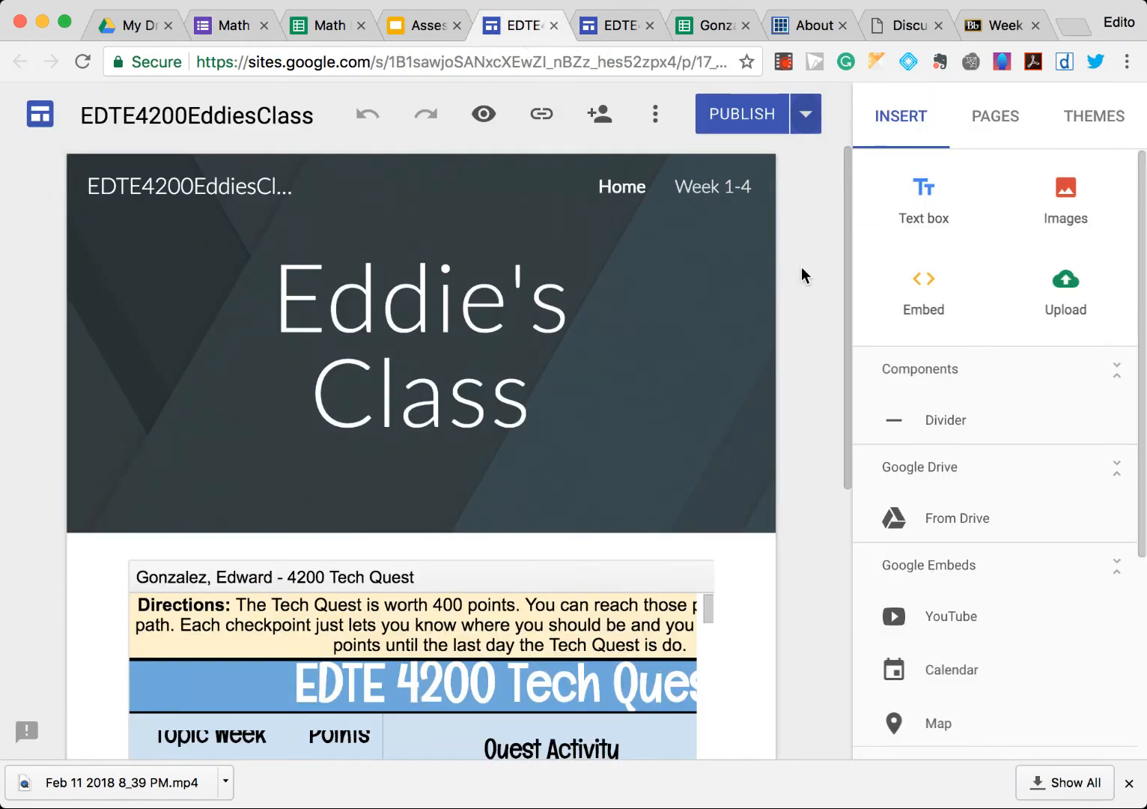
left_click(724, 188)
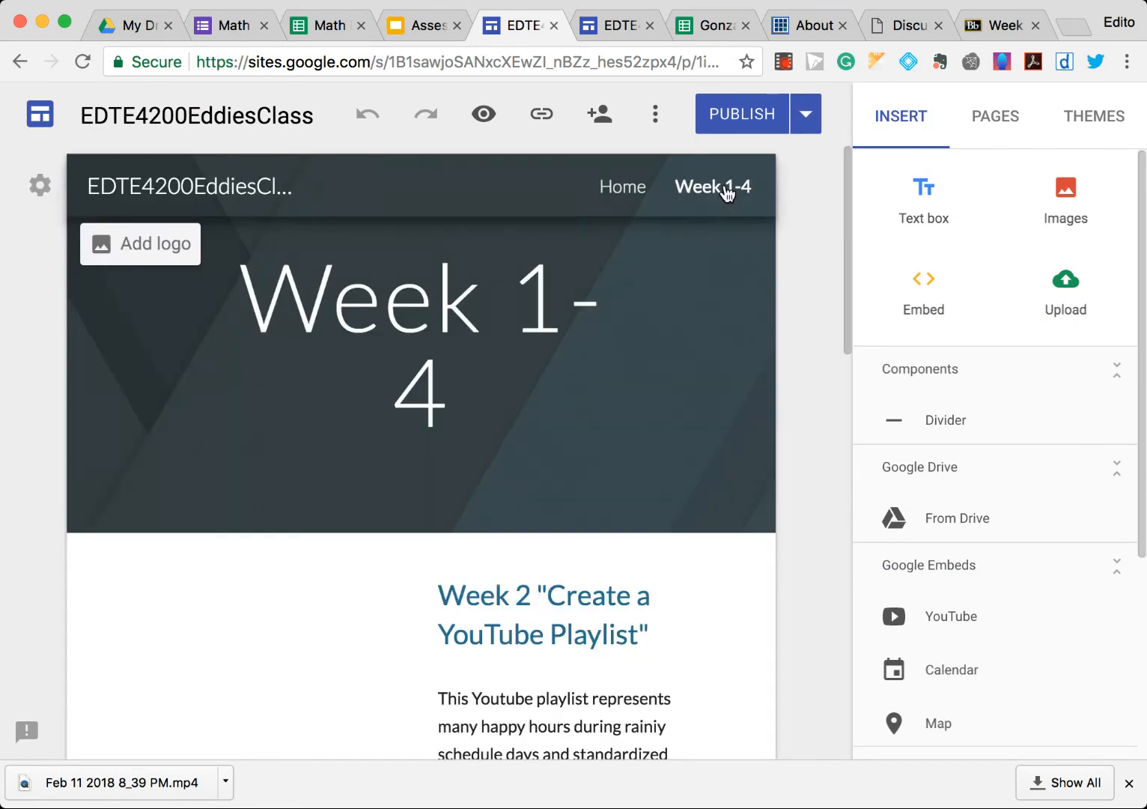
scroll(735, 513, "down", 10)
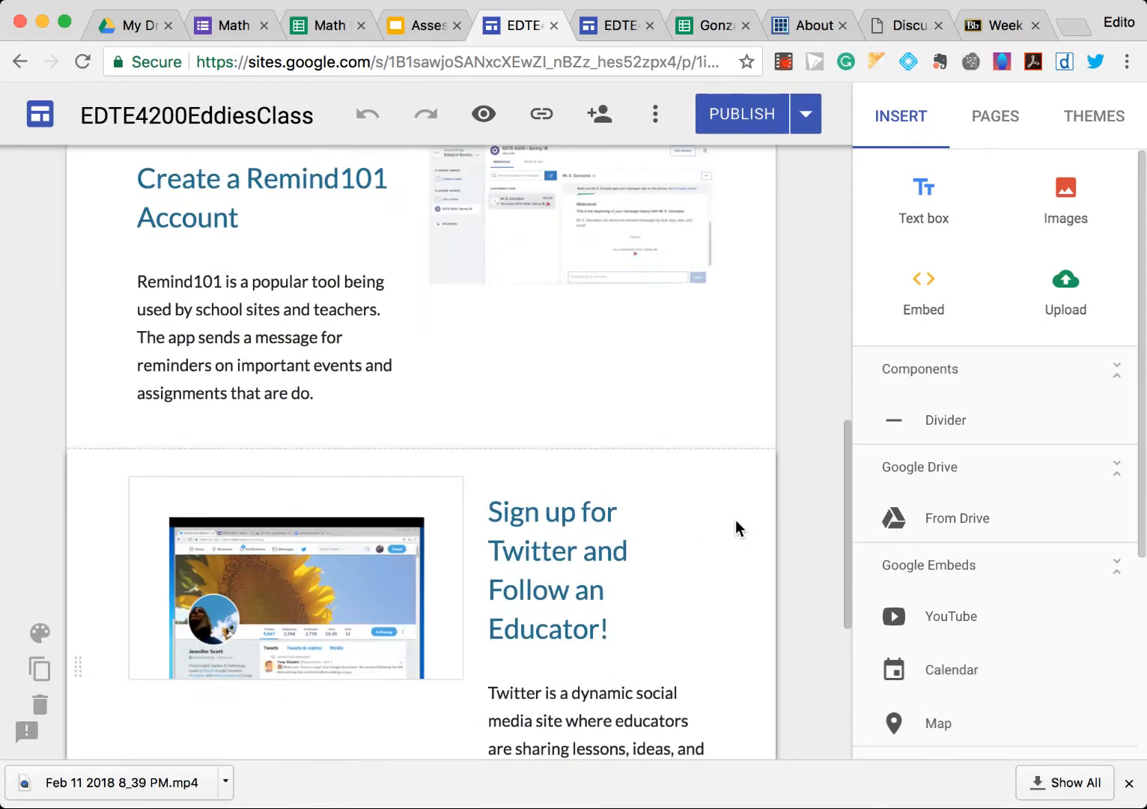
scroll(734, 519, "down", 5)
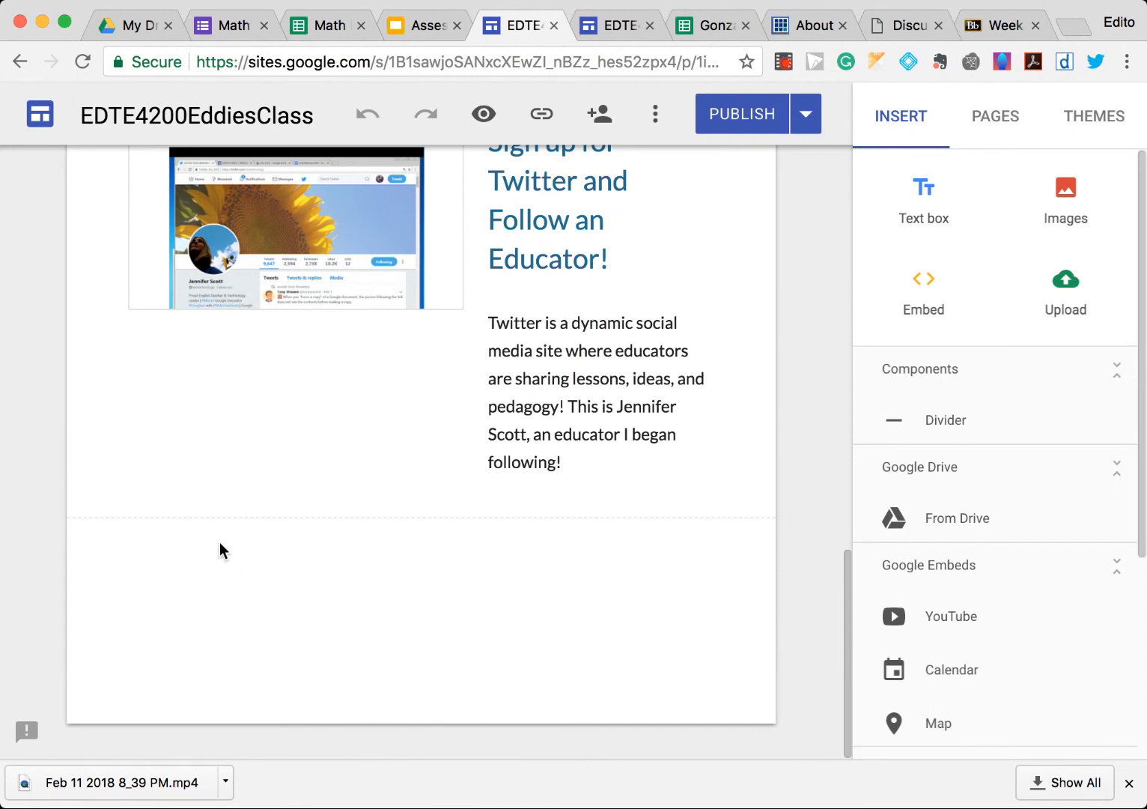
scroll(379, 611, "up", 6)
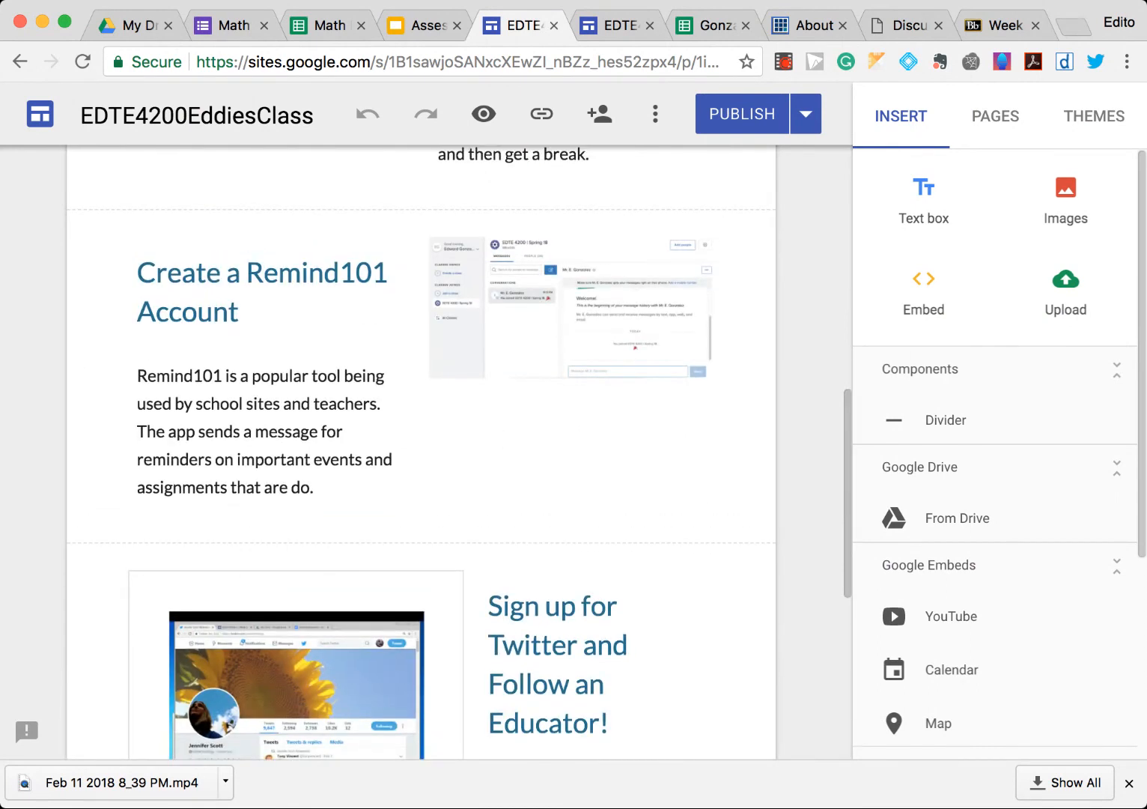
scroll(387, 540, "down", 4)
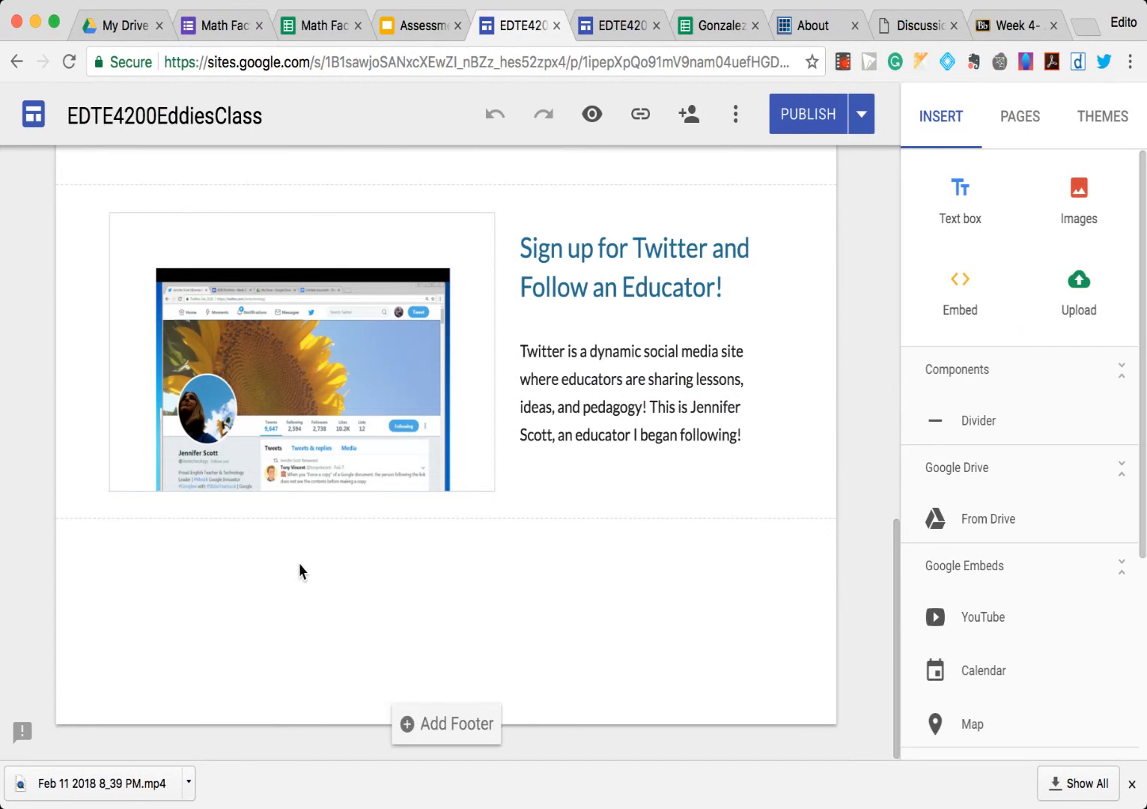
double_click(259, 554)
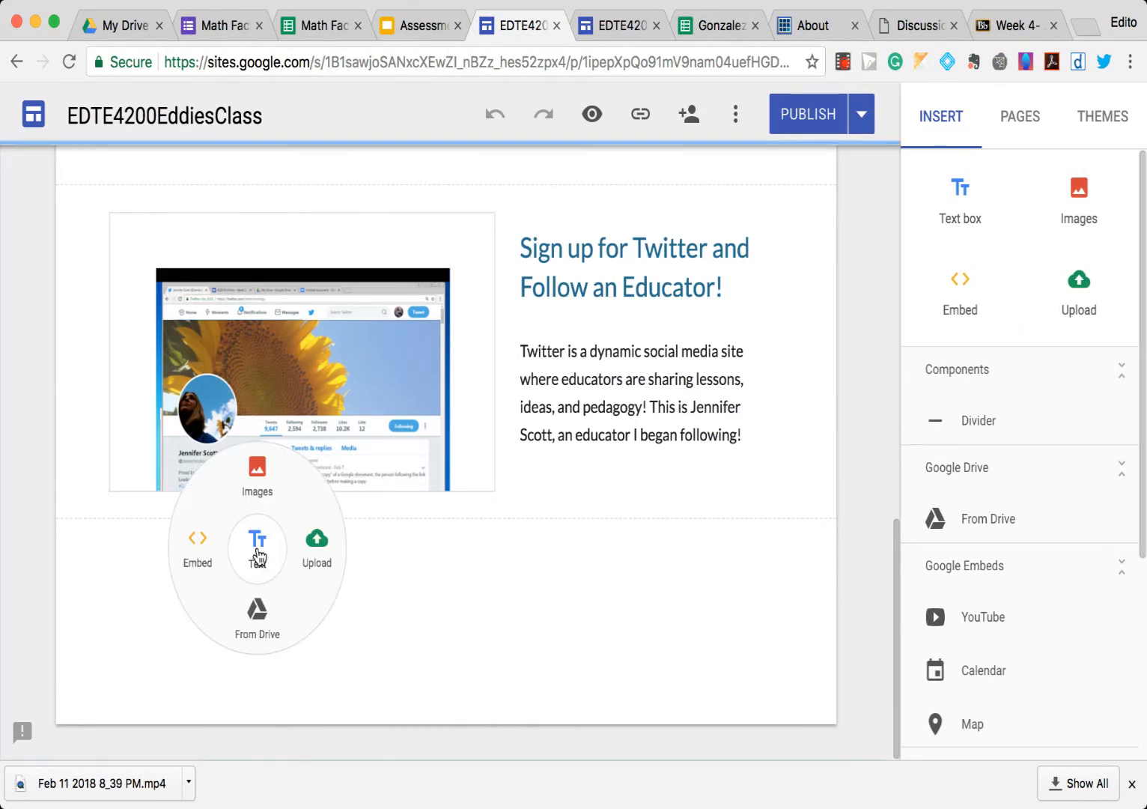